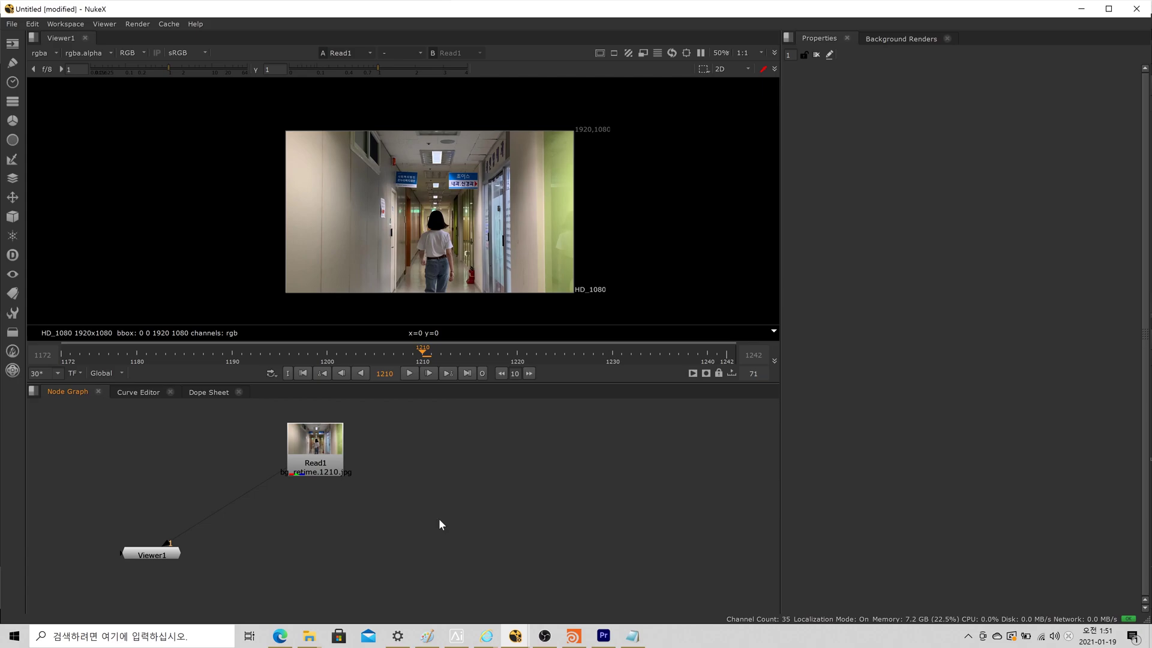
Step: Add a CameraTracker node to the Node Graph, to the right of the Read1 node
key("Tab")
type("track")
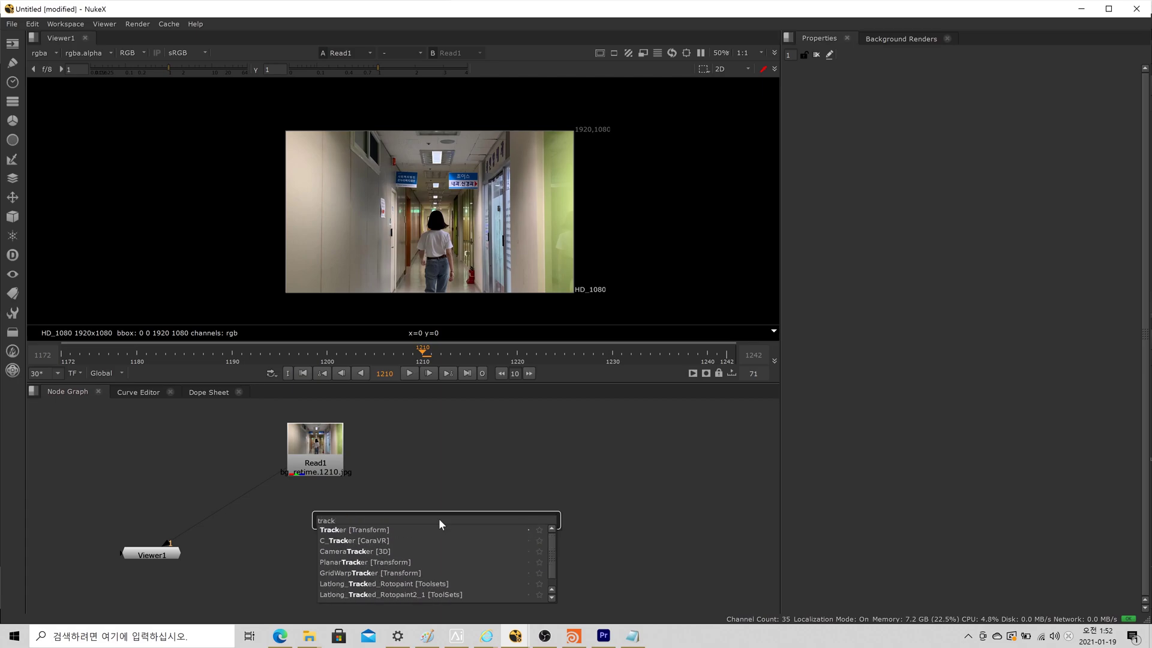
key("Down")
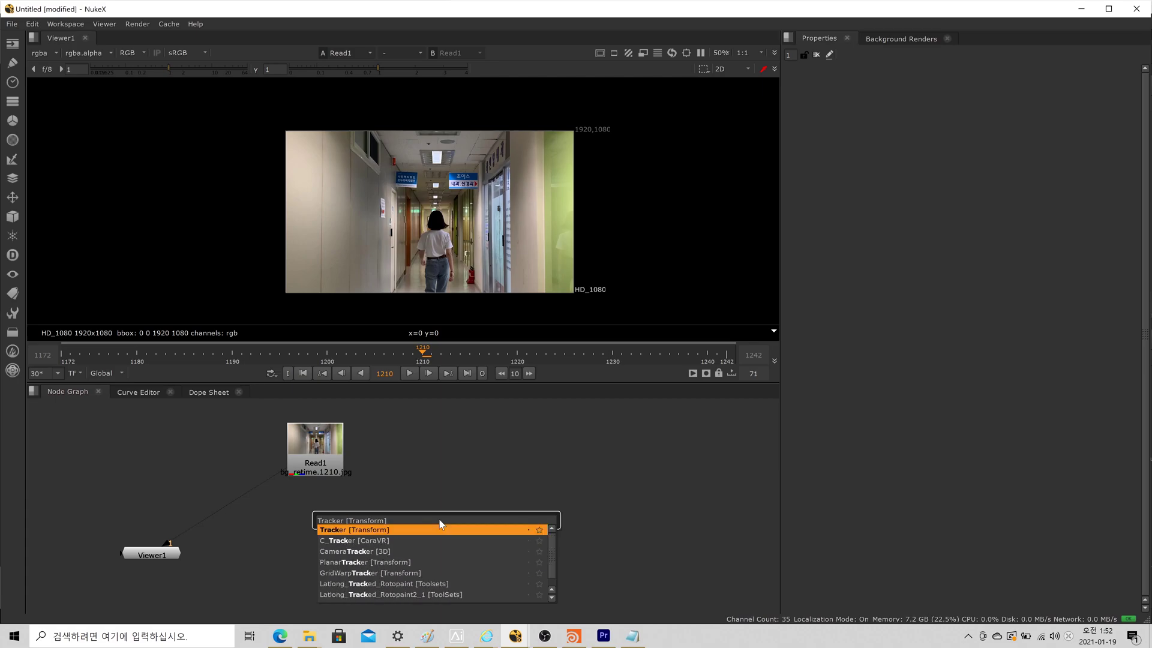
key("BackSpace")
key("BackSpace")
key("BackSpace")
key("BackSpace")
key("BackSpace")
key("BackSpace")
key("BackSpace")
key("BackSpace")
key("BackSpace")
key("BackSpace")
key("BackSpace")
key("BackSpace")
key("BackSpace")
key("BackSpace")
key("BackSpace")
key("BackSpace")
key("BackSpace")
key("BackSpace")
key("BackSpace")
type("3")
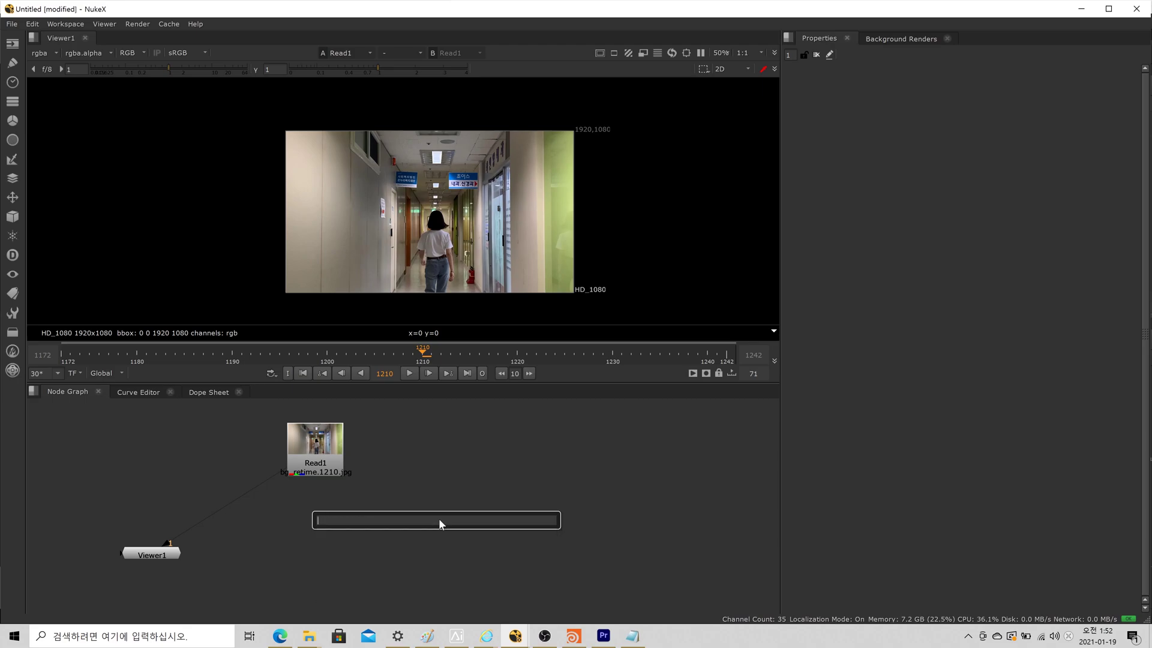
key("BackSpace")
type("cameratra")
key("Down")
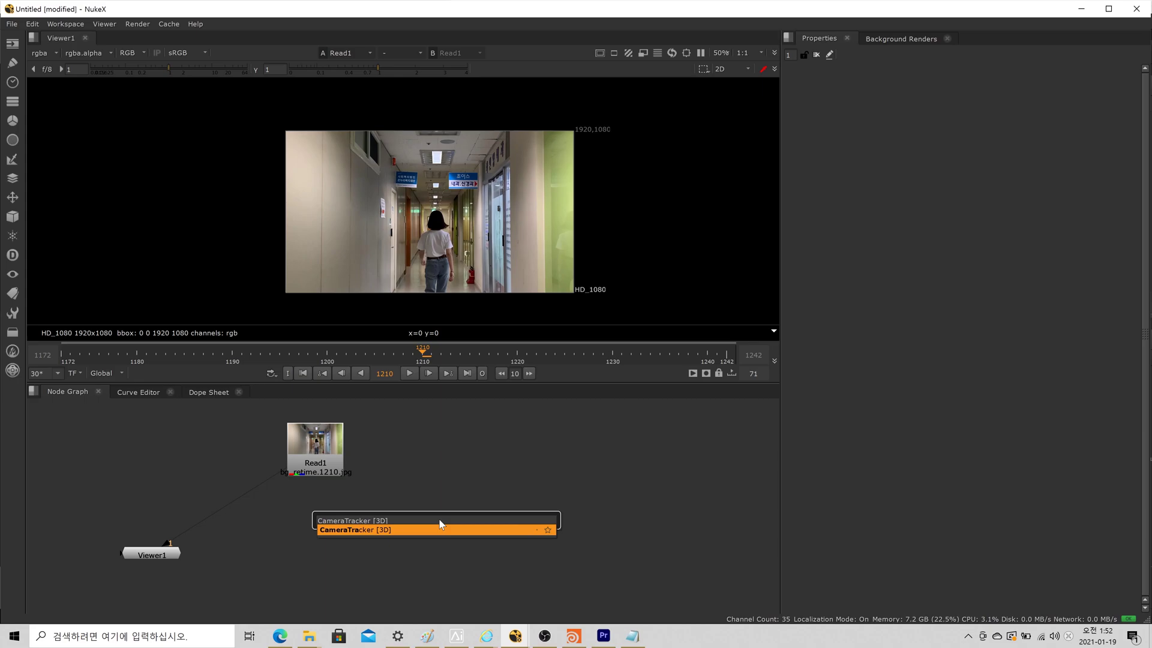
key("Return")
scroll(444, 531, "up", 3)
scroll(444, 531, "down", 3)
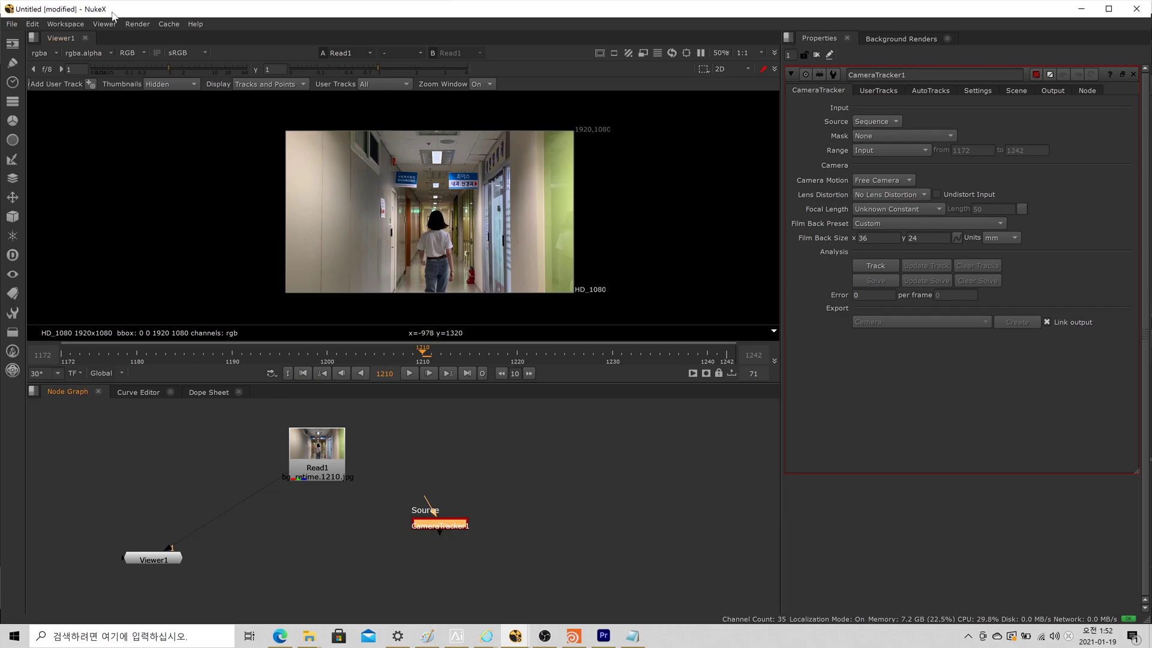
Step: Show the desktop to look at the NukeX 12.2v4 shortcut, and return to a maximized NukeX window
left_click_drag(723, 9, 668, 170)
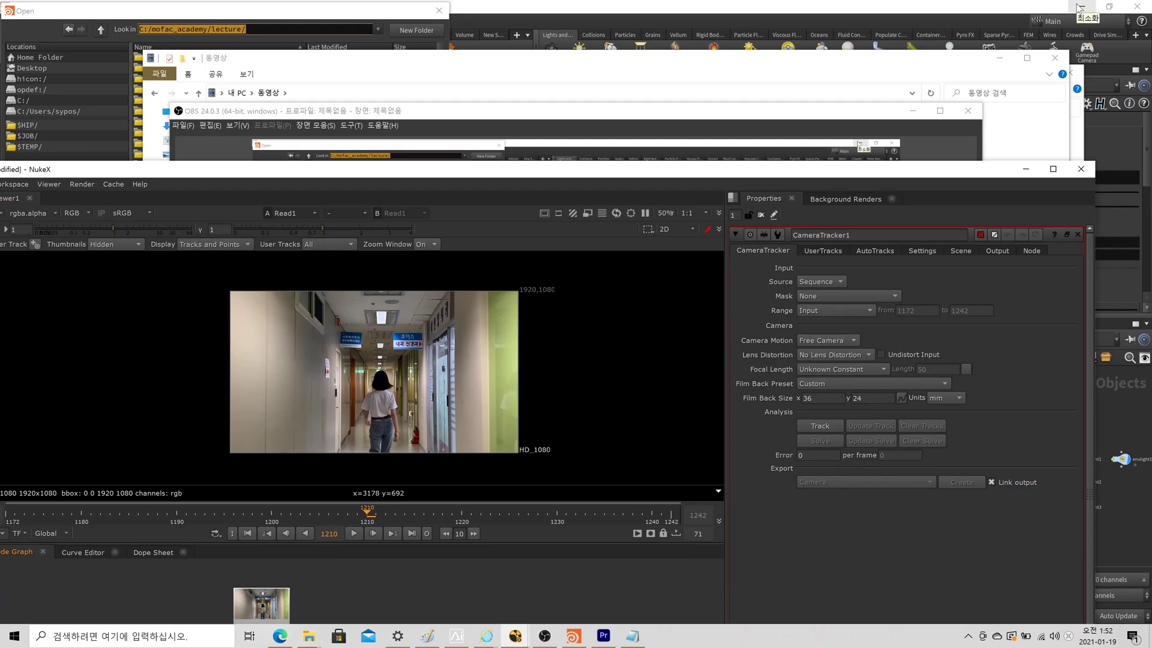
key("super+d")
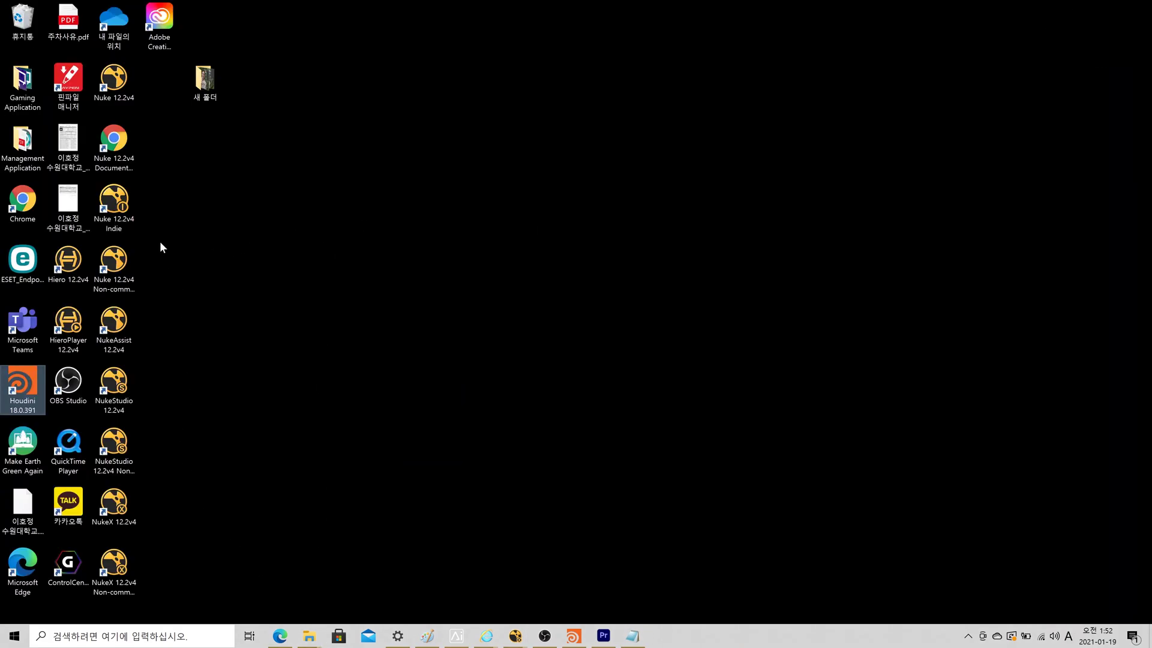
left_click(155, 229)
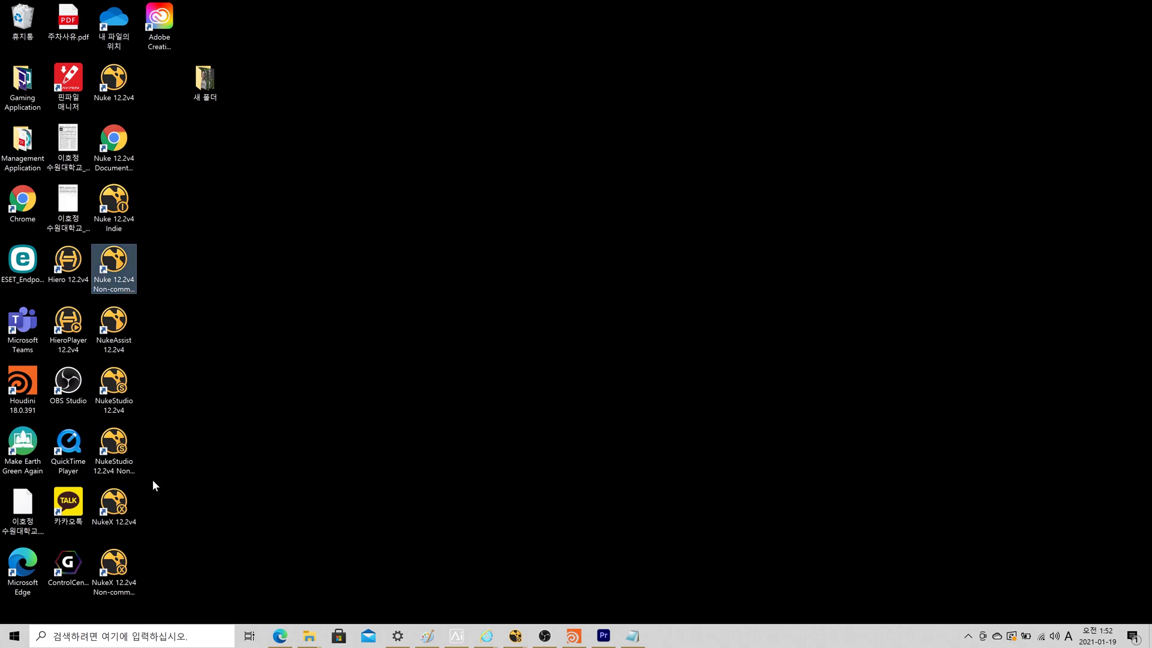
left_click_drag(154, 531, 136, 532)
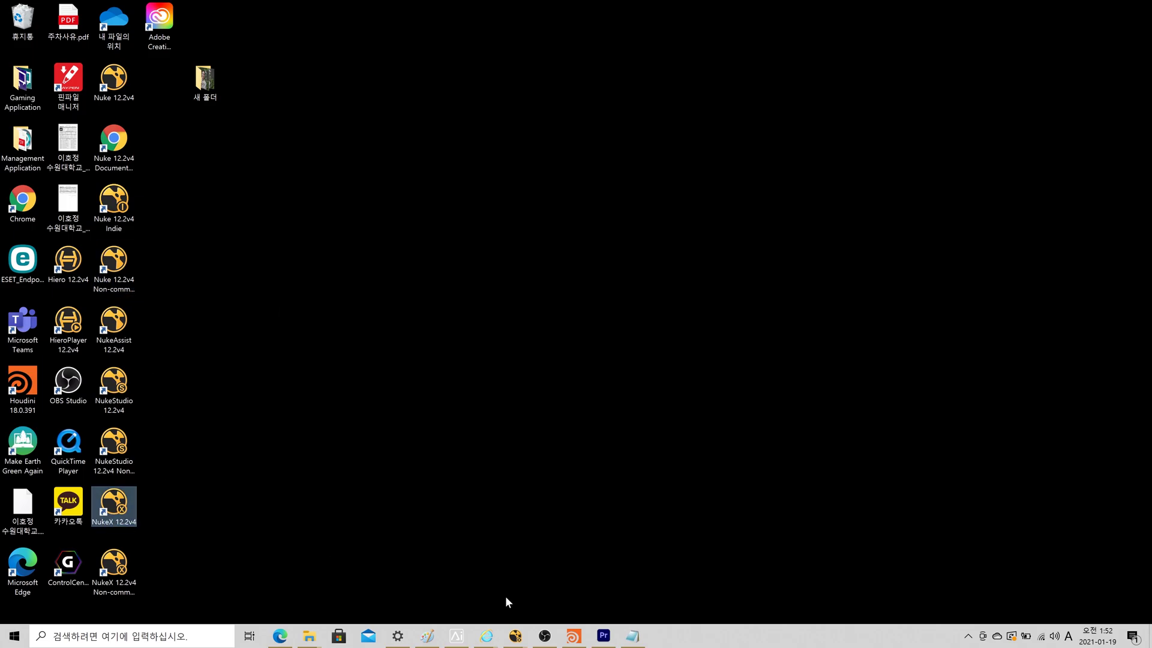
mouse_move(514, 636)
left_click(570, 601)
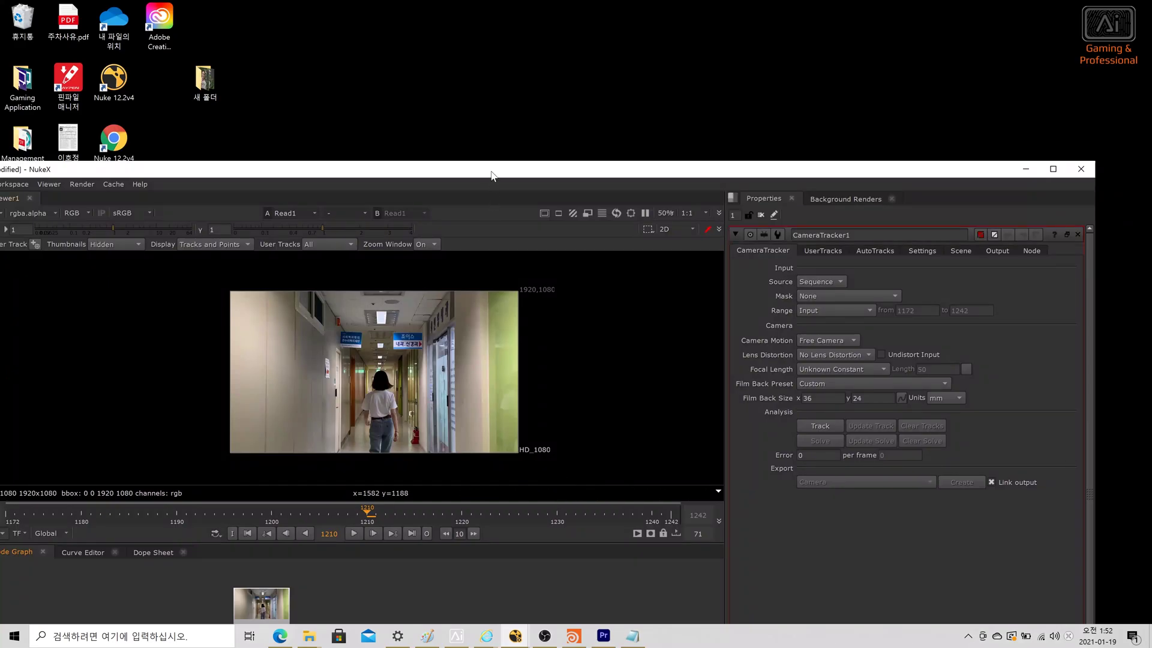
double_click(491, 175)
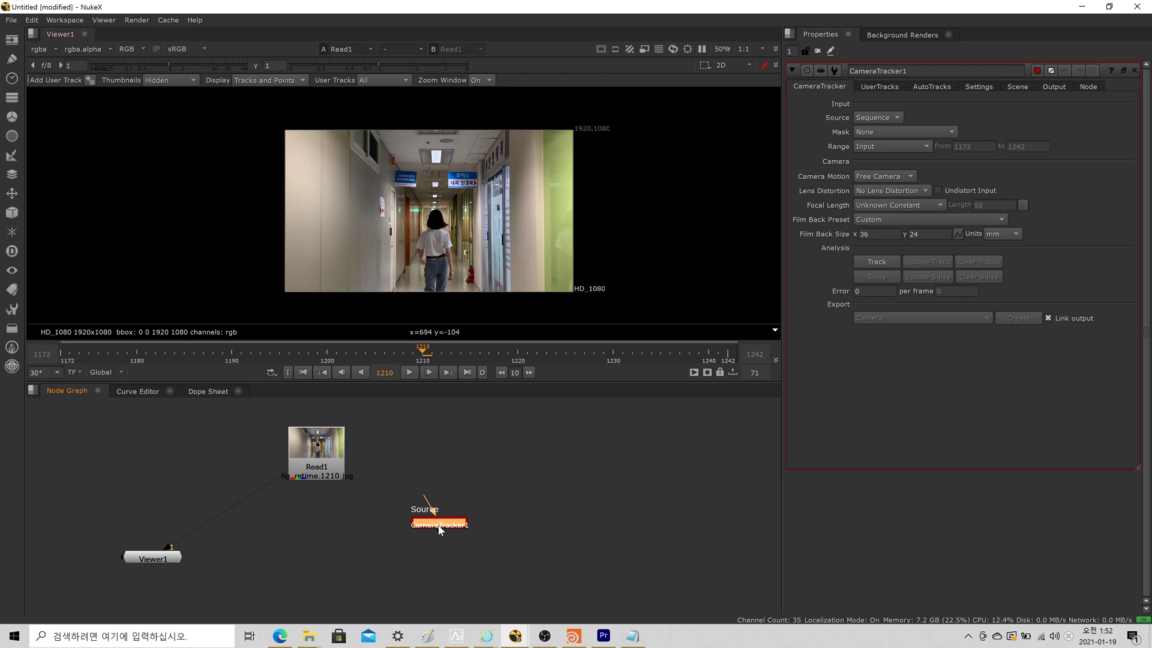
Step: Enlarge the Viewer pane over most of the Node Graph and fit the hallway footage in it
left_click(511, 484)
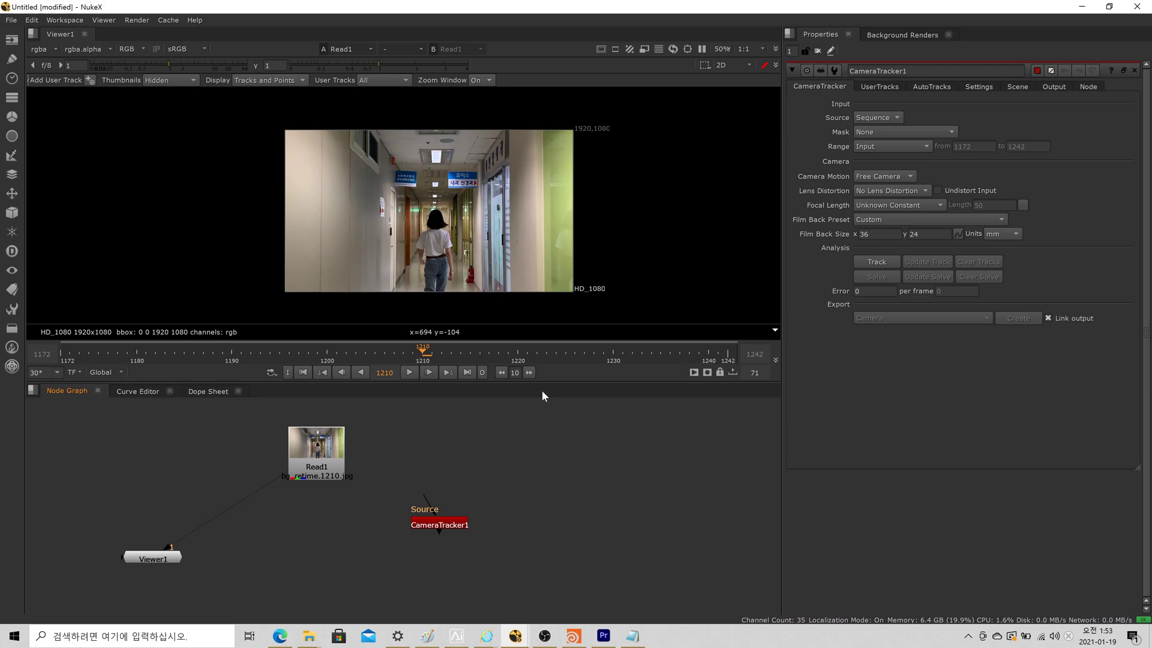
left_click_drag(551, 382, 551, 410)
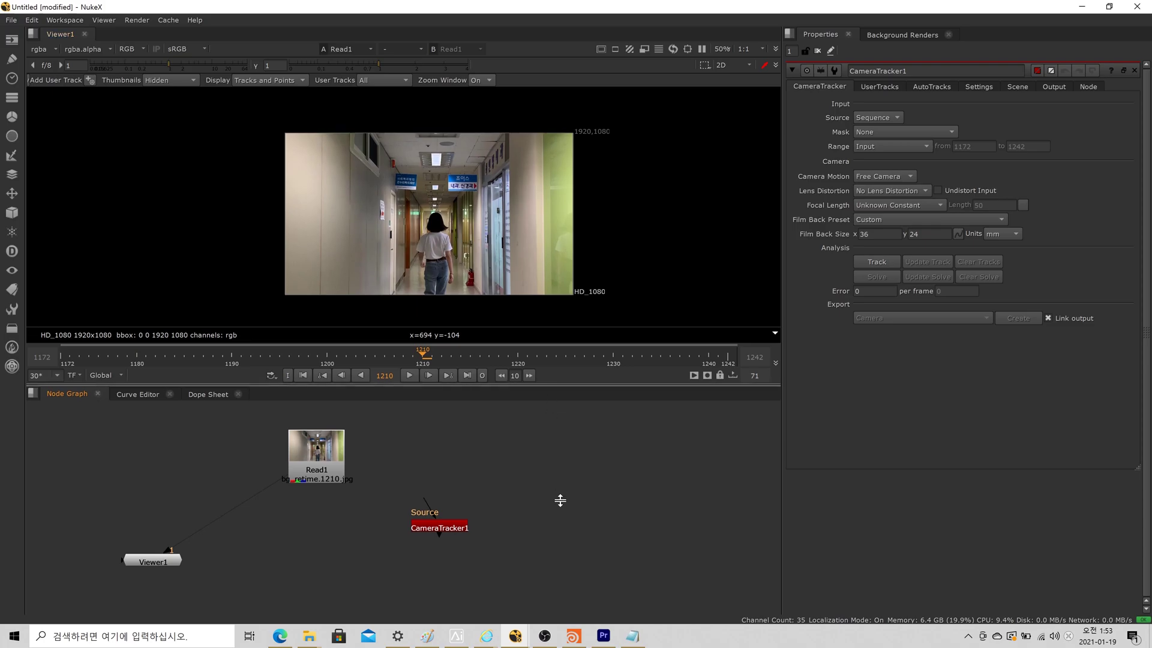
key("f")
left_click(107, 401)
left_click(113, 416)
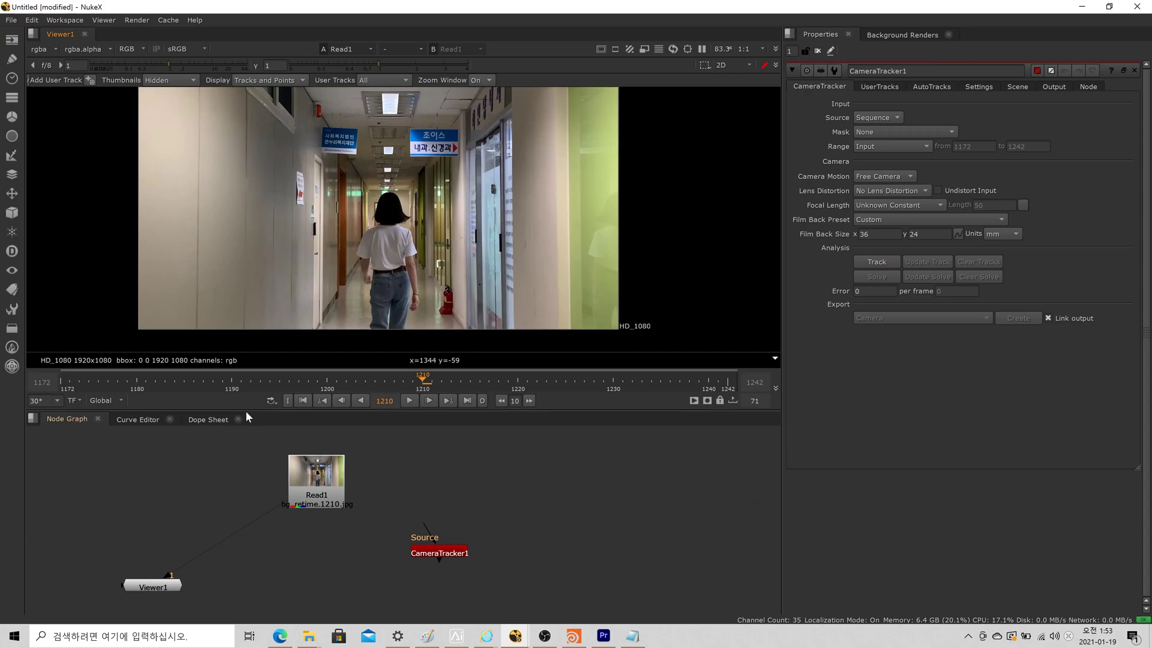
left_click_drag(243, 413, 262, 533)
key("f")
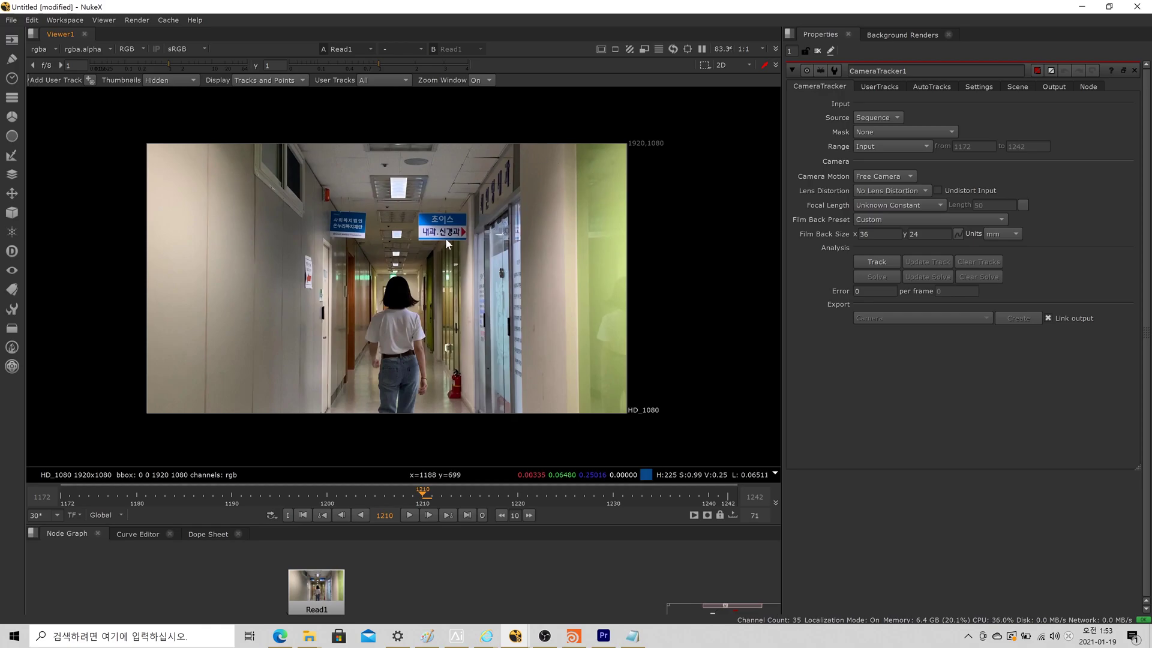
scroll(447, 237, "up", 2)
scroll(448, 236, "down", 1)
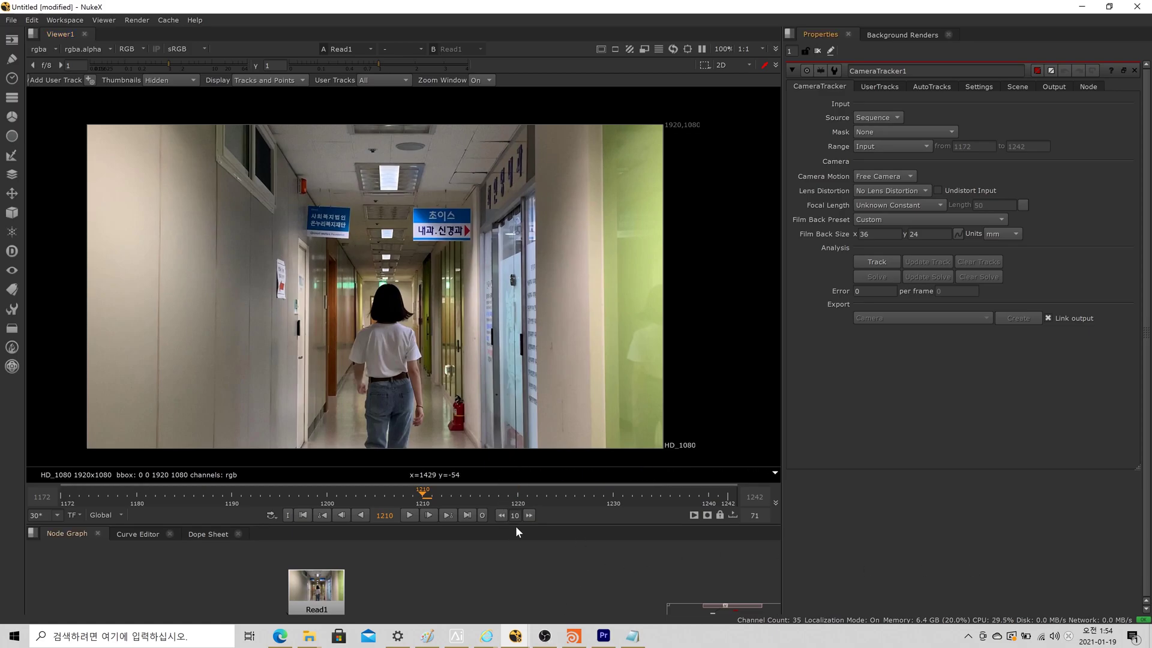
Step: Give the Node Graph more height so CameraTracker1 is accessible, and refit the footage in the Viewer
left_click_drag(517, 525, 522, 445)
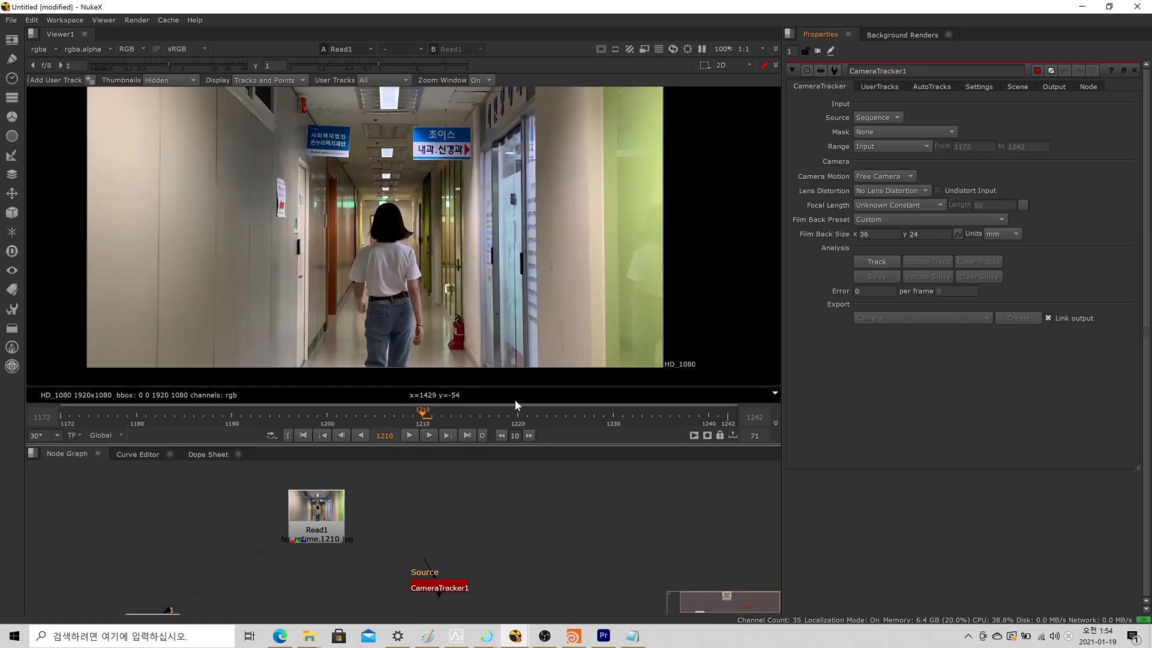
key("f")
middle_click_drag(481, 276, 450, 301)
scroll(450, 301, "up", 2)
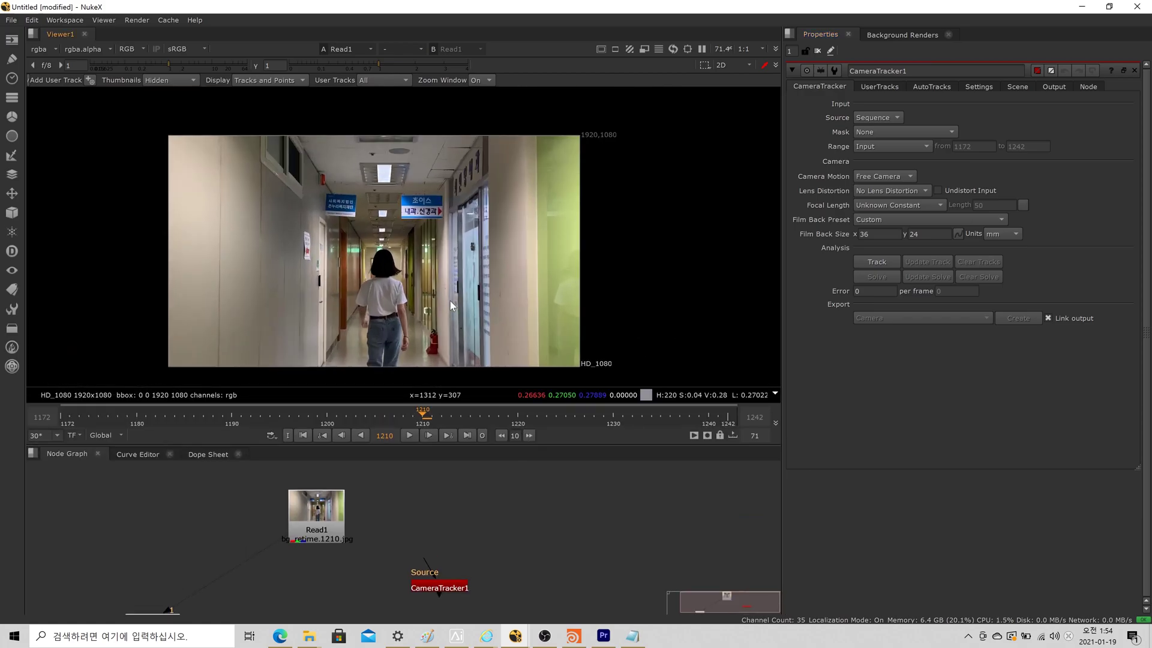
Step: Go to the first frame, 1172, and connect CameraTracker1's Source to Read1 with its output shown in the Viewer
left_click(303, 435)
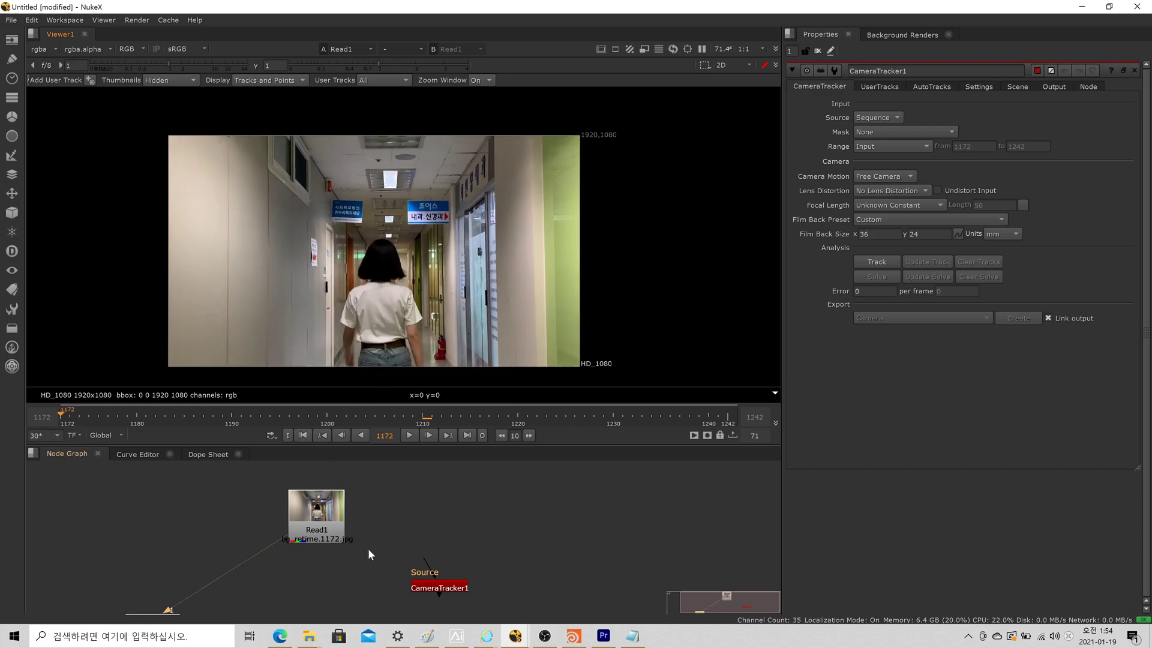
left_click_drag(444, 590, 345, 540)
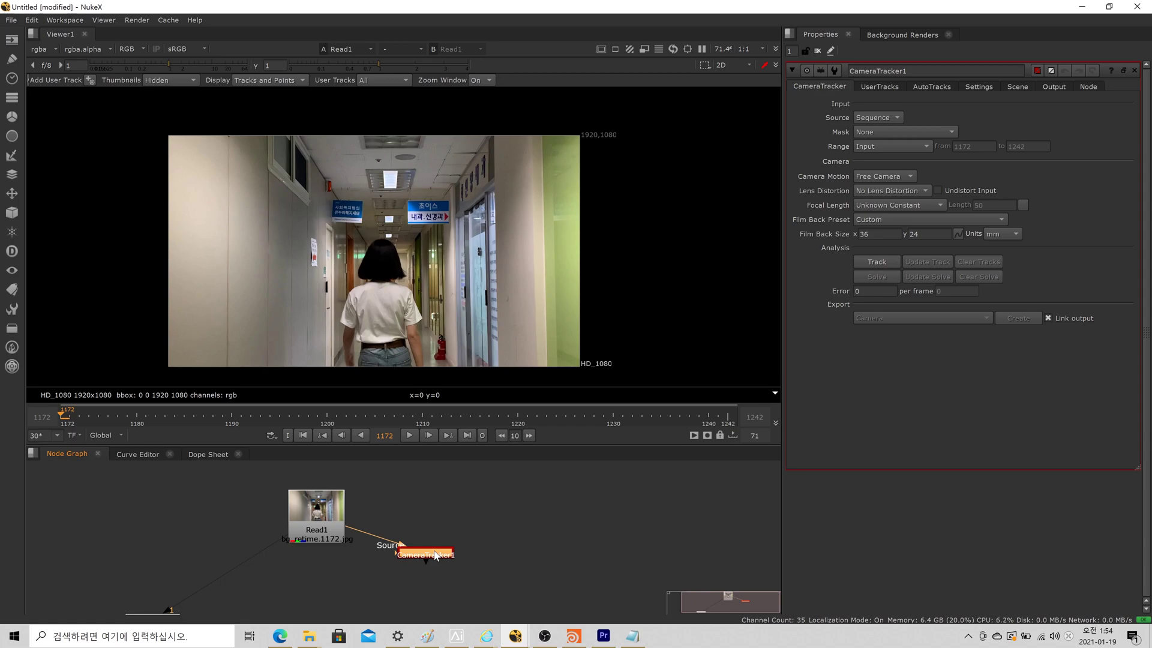
key("1")
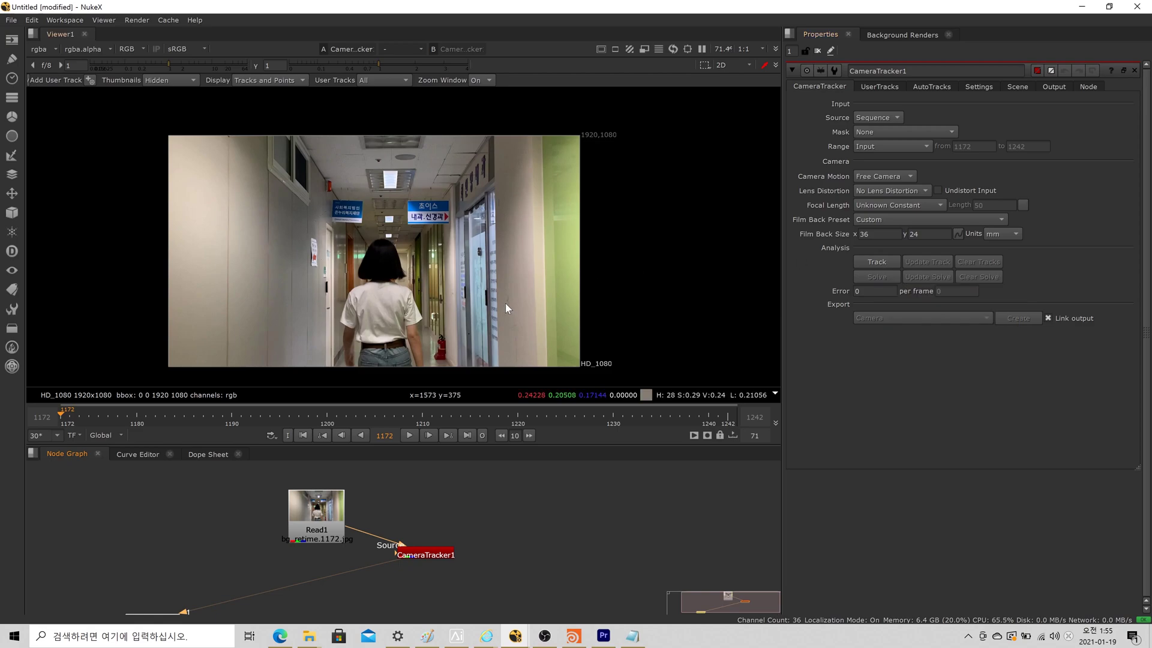
Step: Track the whole input sequence with CameraTracker1, keeping the default settings
left_click(889, 268)
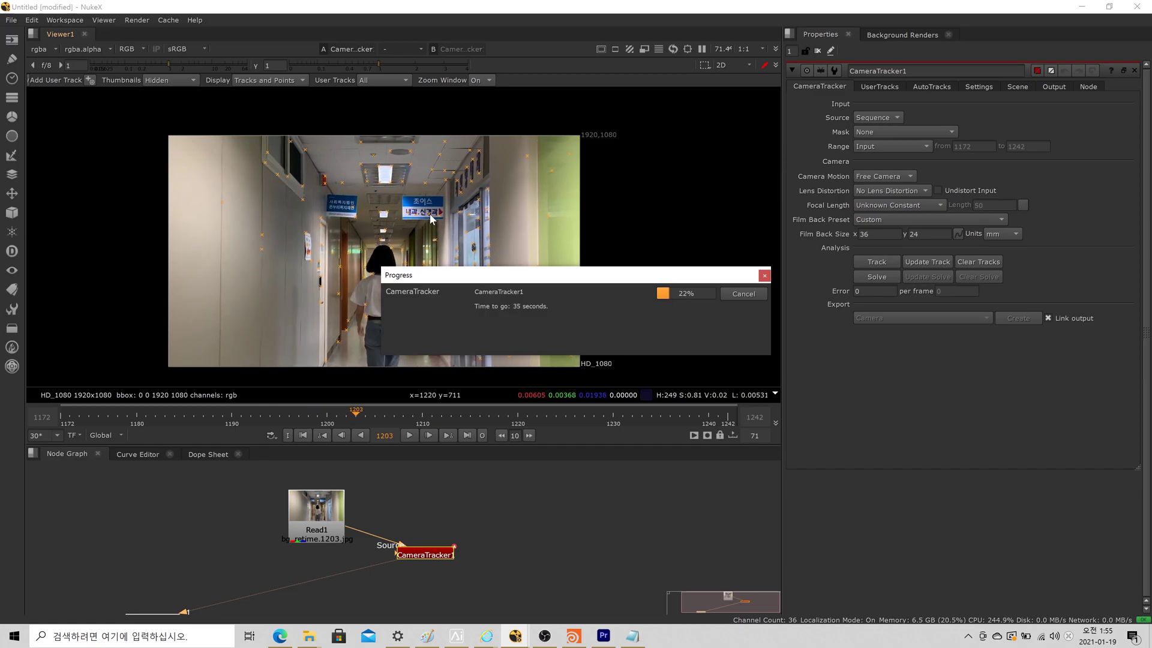
scroll(437, 220, "up", 4)
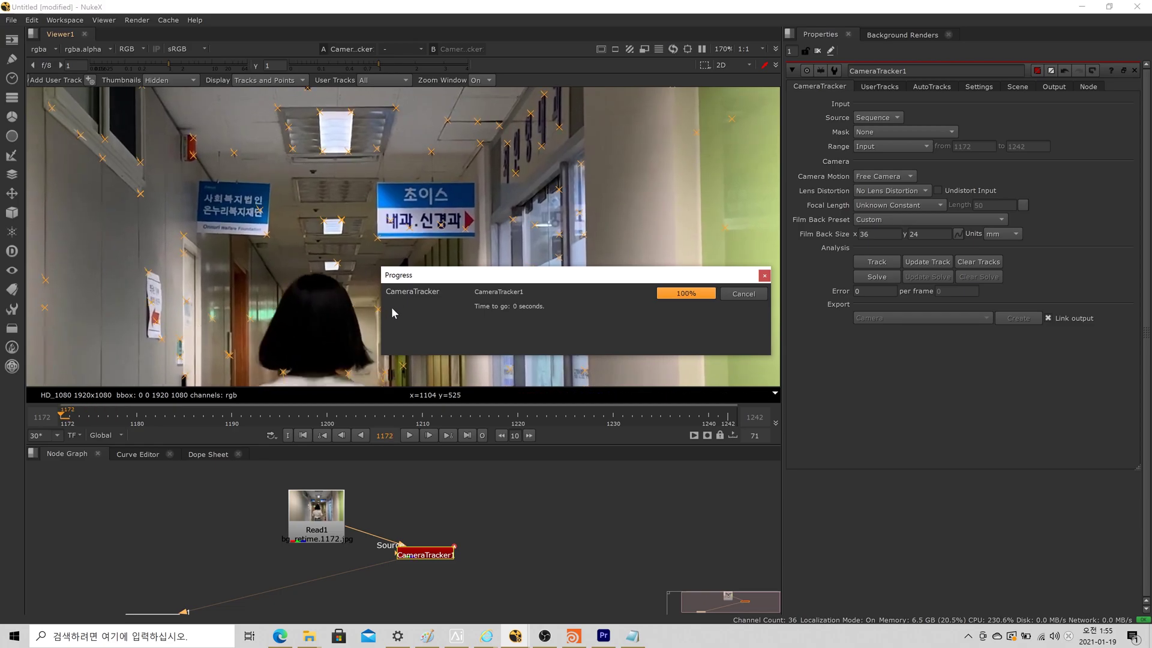
scroll(403, 295, "down", 3)
scroll(404, 296, "down", 3)
scroll(405, 276, "up", 1)
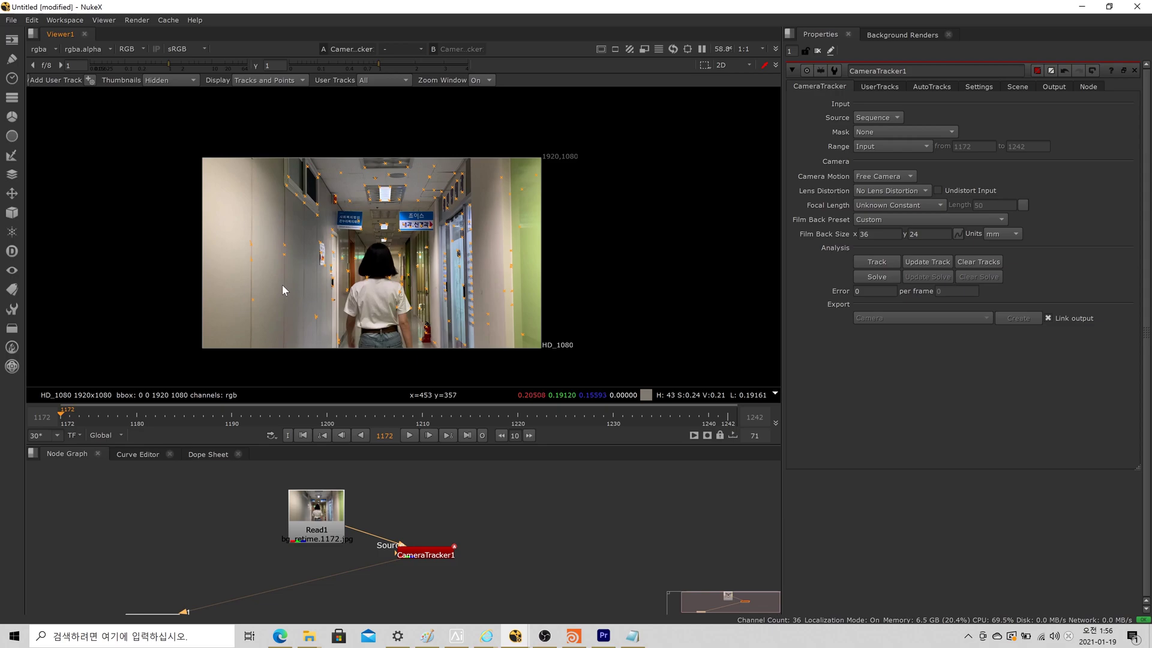
Step: Examine the distribution of track points on the walls, ceiling, signs and walking woman at frame 1172
scroll(290, 292, "up", 1)
scroll(289, 294, "up", 1)
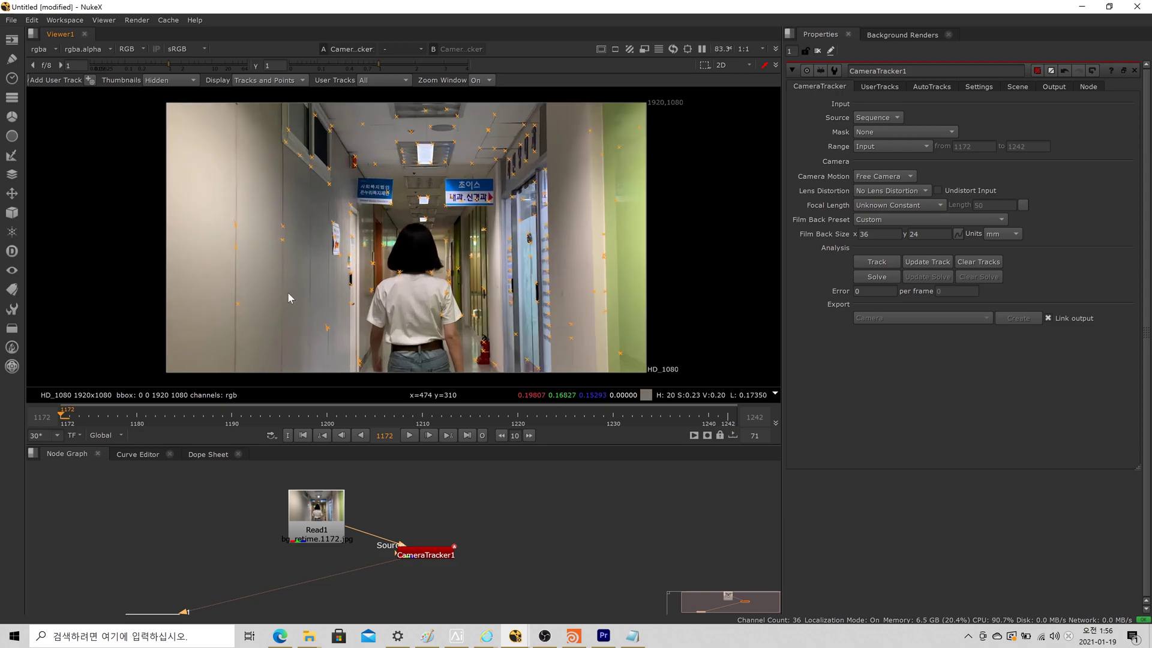
scroll(297, 300, "down", 2)
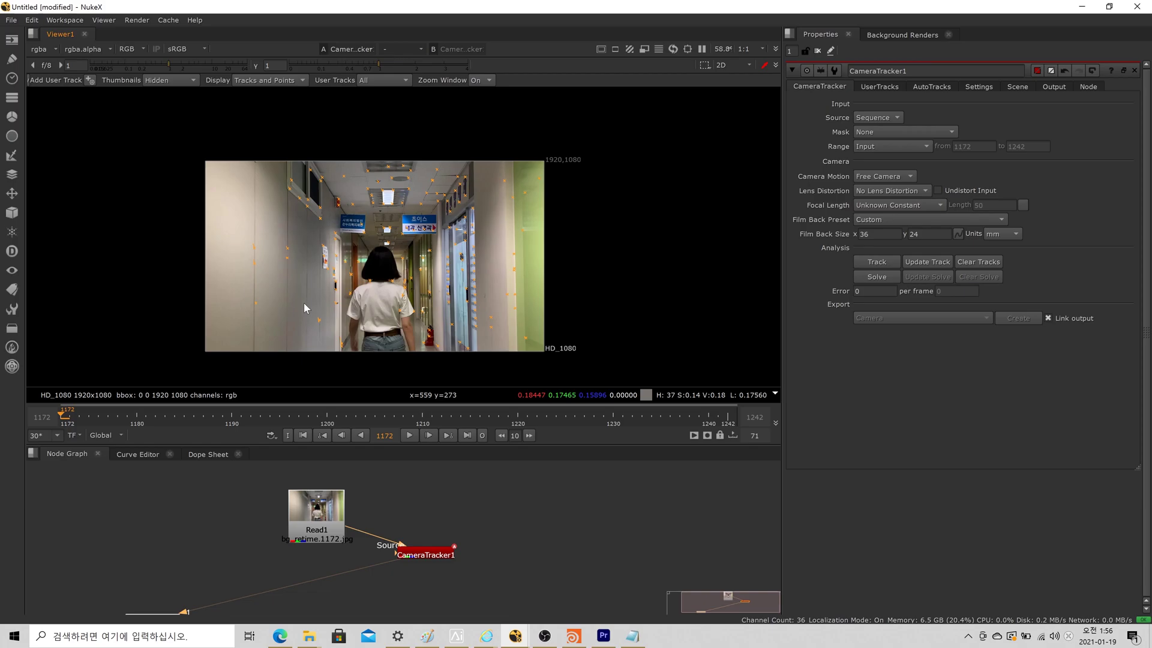
scroll(404, 317, "up", 4)
scroll(404, 317, "up", 1)
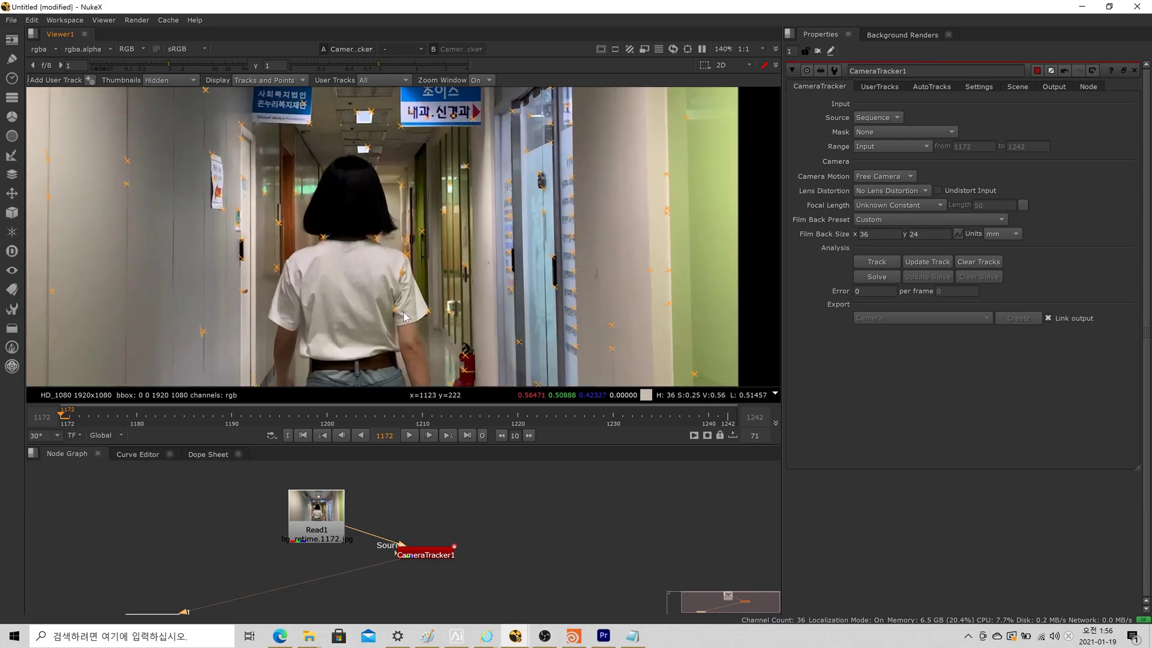
scroll(355, 318, "up", 1)
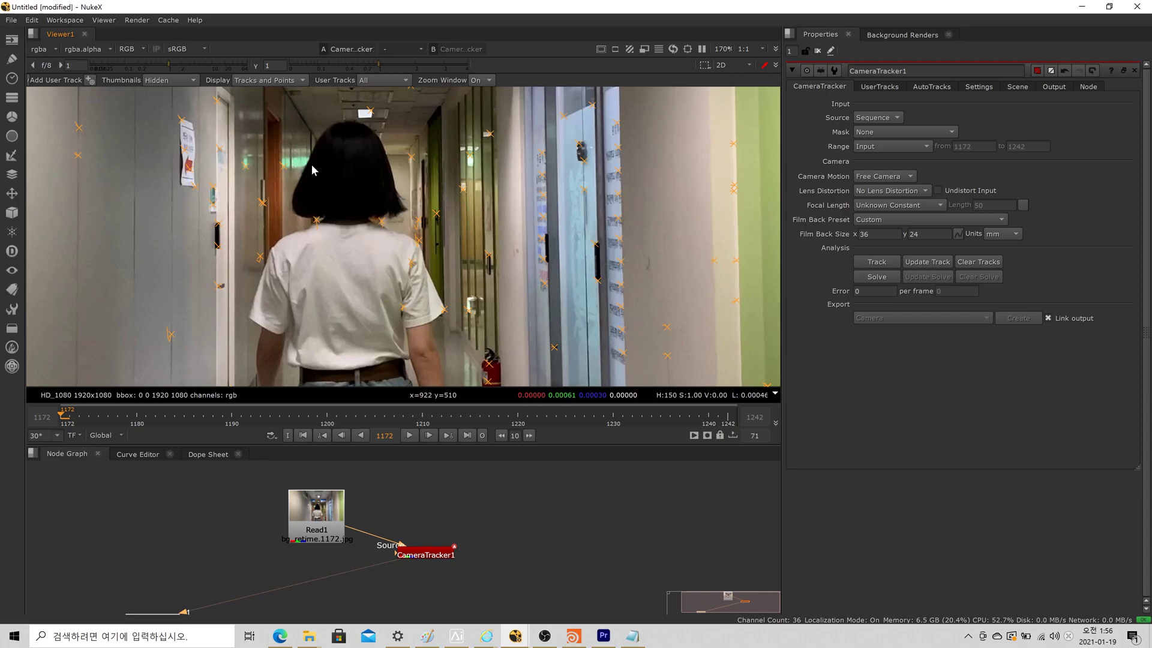
scroll(309, 169, "up", 6)
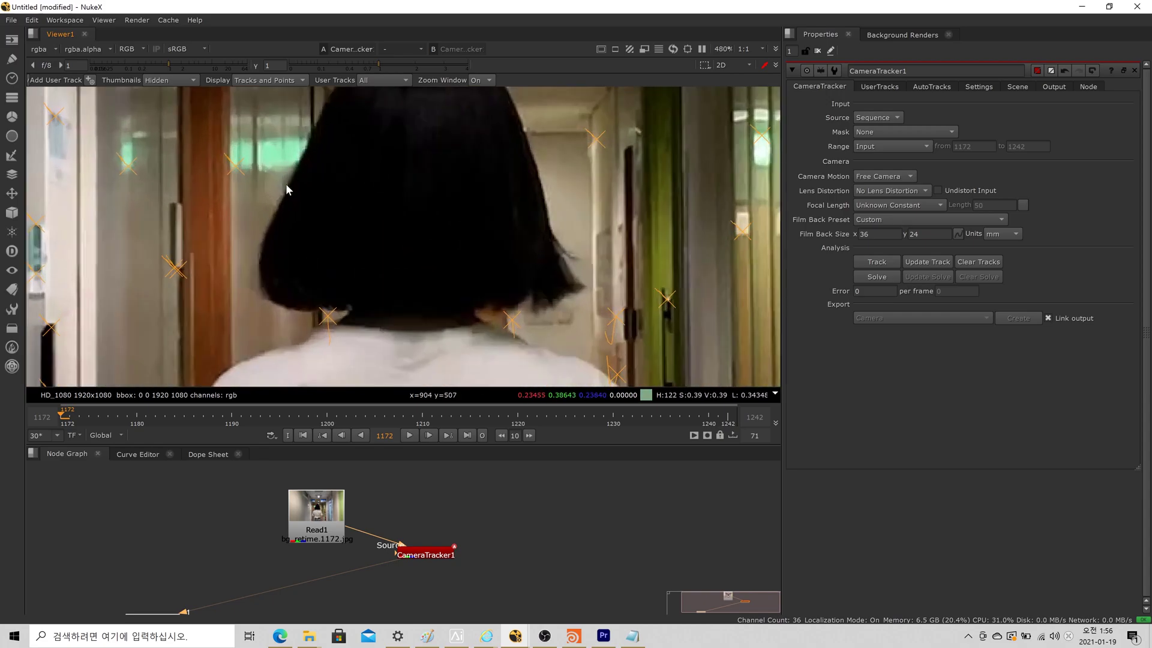
scroll(338, 261, "down", 4)
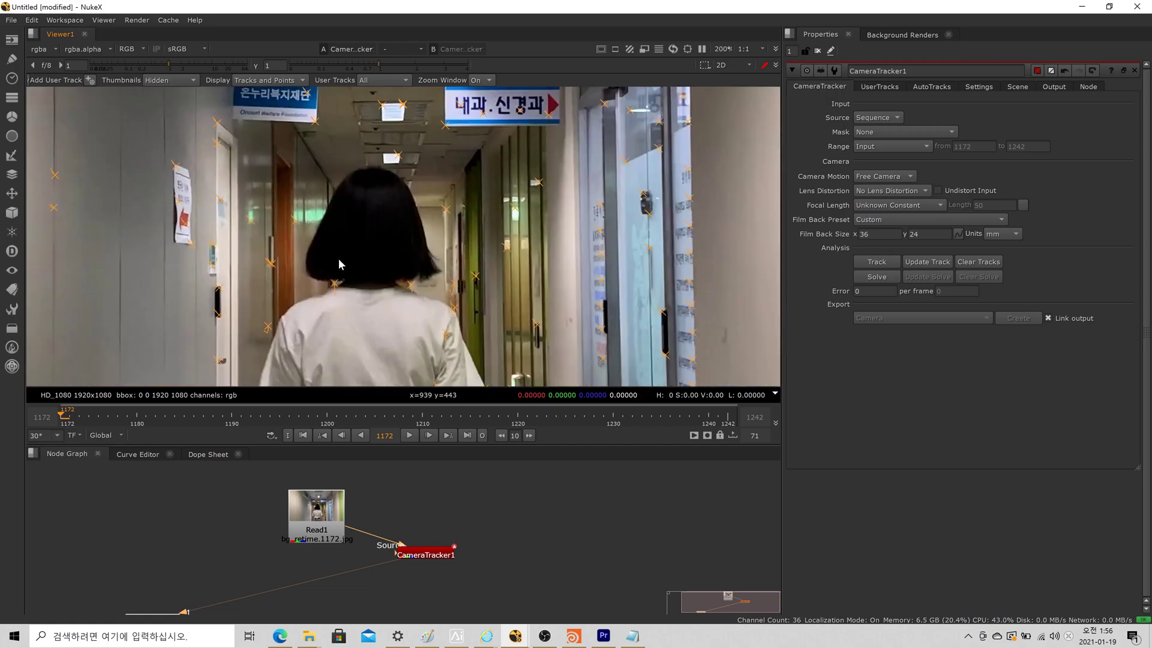
scroll(340, 263, "down", 5)
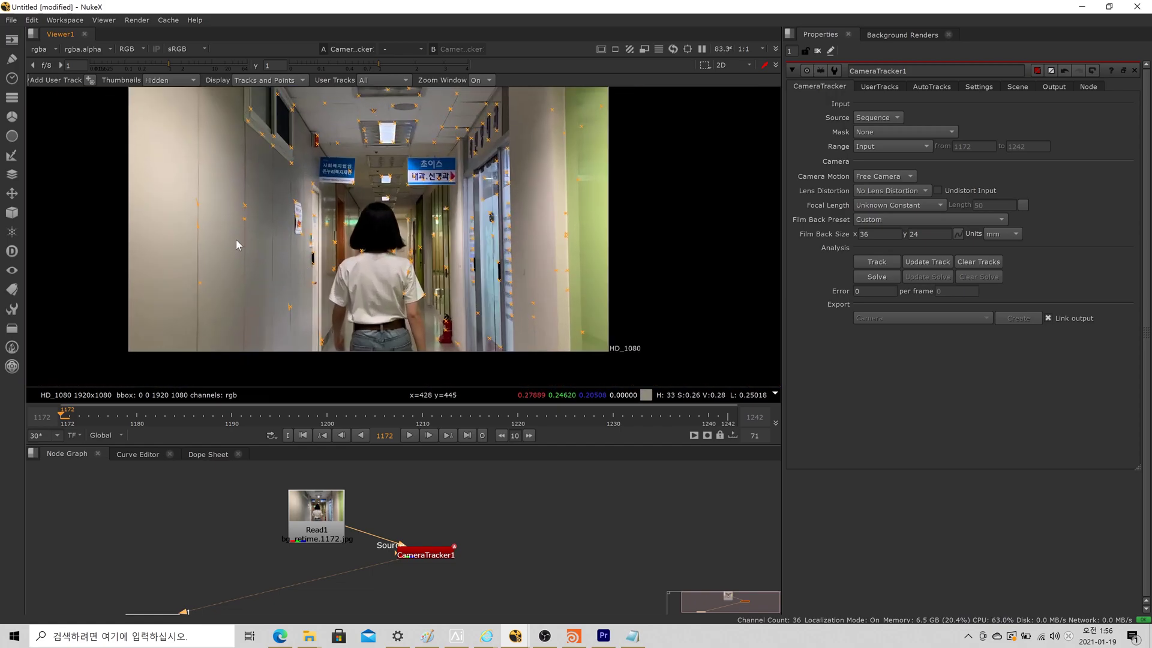
scroll(528, 242, "down", 2)
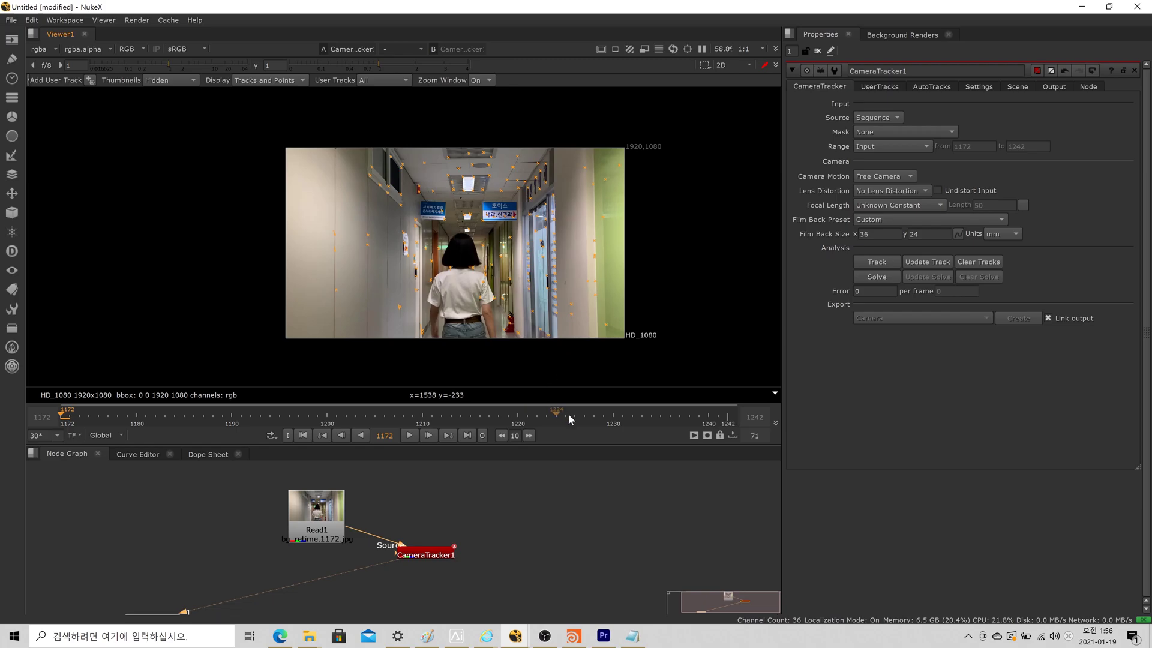
scroll(360, 258, "up", 2)
scroll(319, 255, "down", 1)
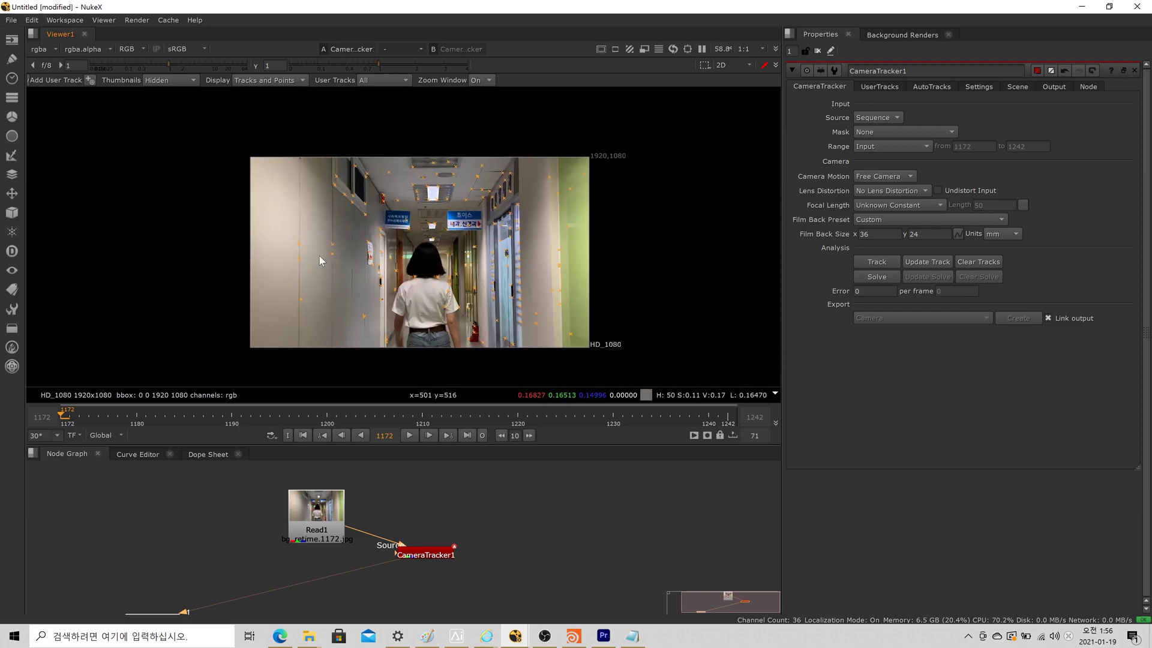
scroll(293, 282, "up", 1)
Step: Scrub to frame 1180 and inspect the track points on the blue-and-white clinic sign up close
left_click_drag(83, 417, 137, 417)
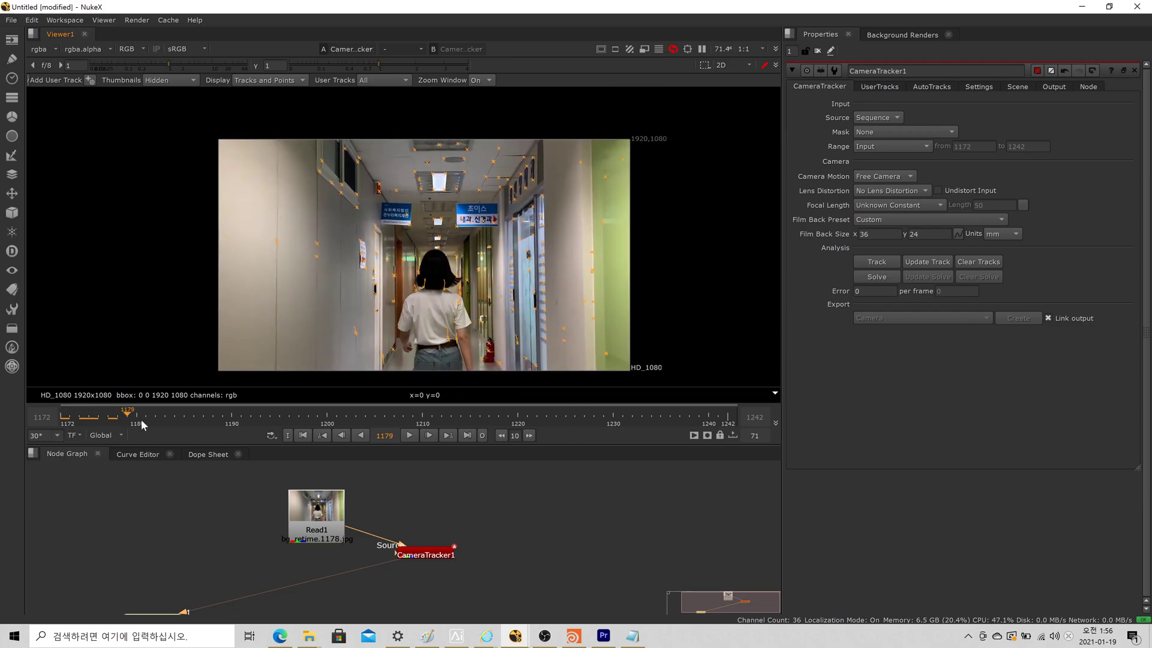
scroll(519, 199, "up", 3)
scroll(570, 102, "up", 4)
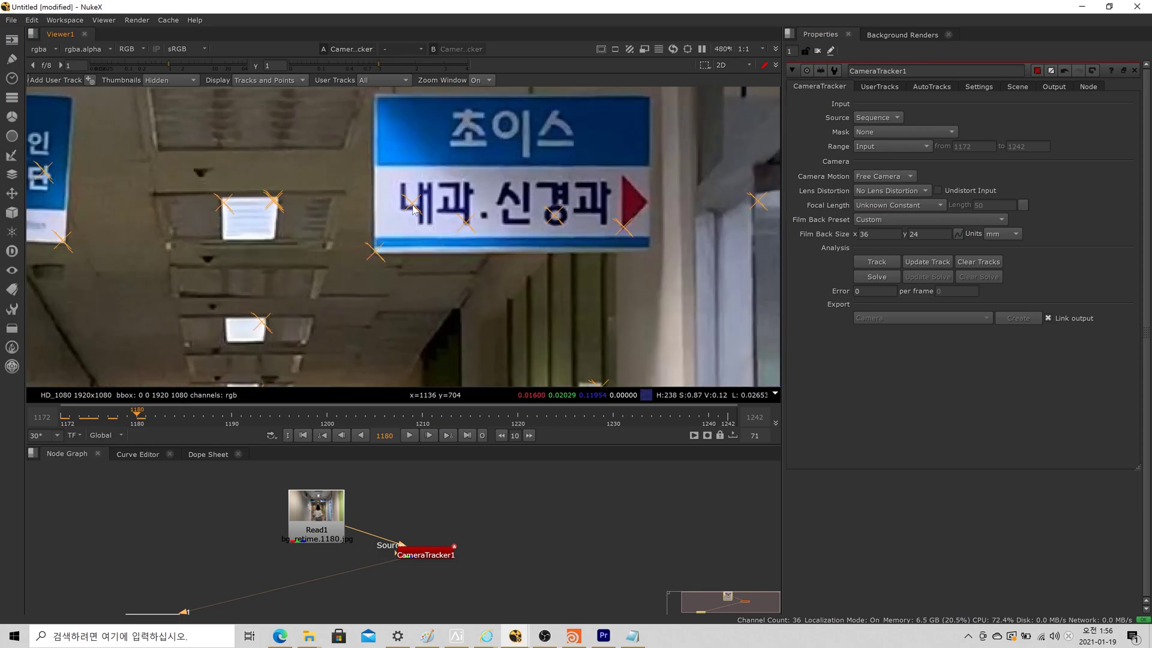
Step: Scrub to frame 1231 and inspect the track points on the hanging signs, grey wall and poster
left_click_drag(166, 418, 630, 384)
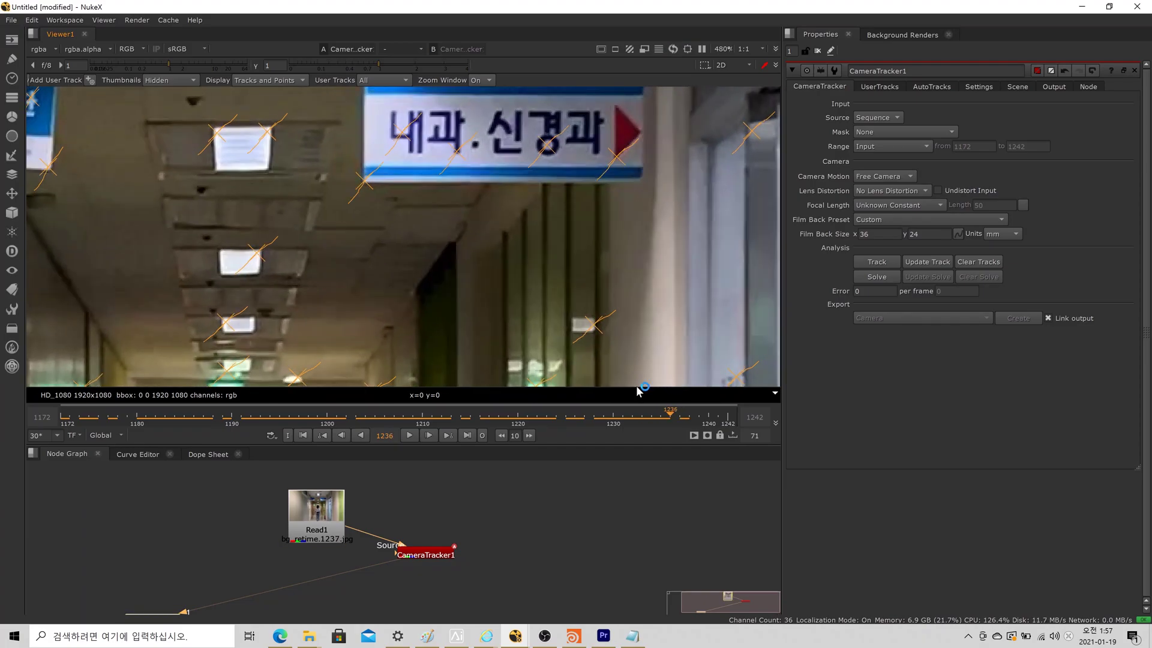
scroll(586, 322, "down", 2)
scroll(523, 339, "down", 1)
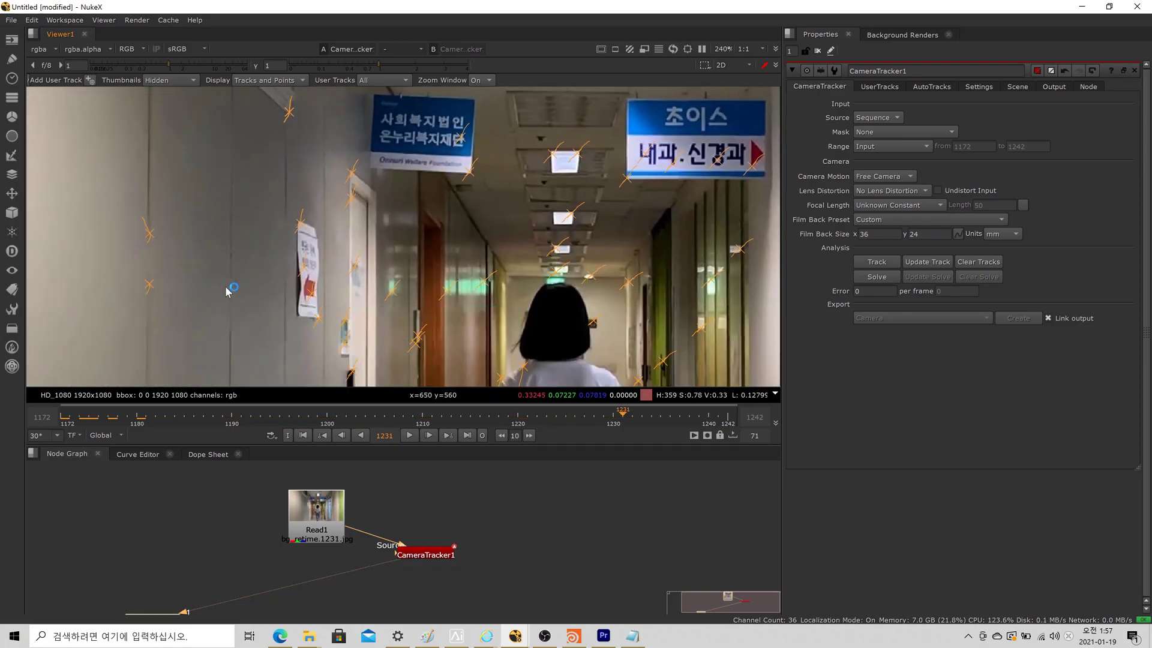
scroll(156, 238, "up", 3)
scroll(156, 237, "down", 3)
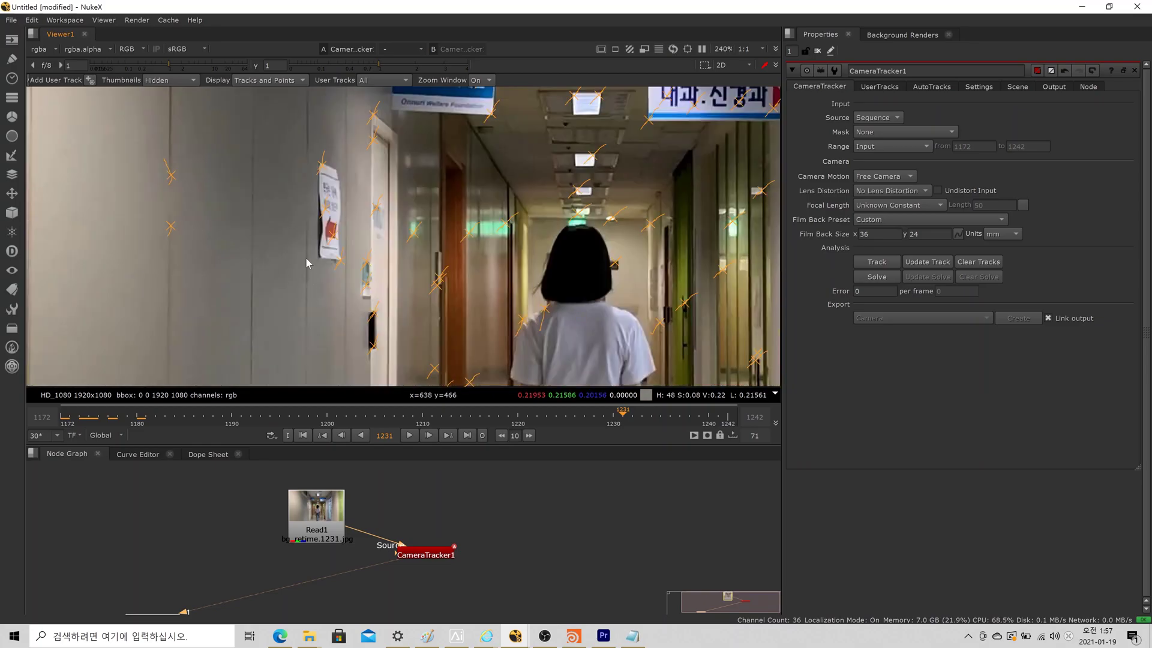
scroll(450, 264, "down", 2)
scroll(430, 291, "up", 2)
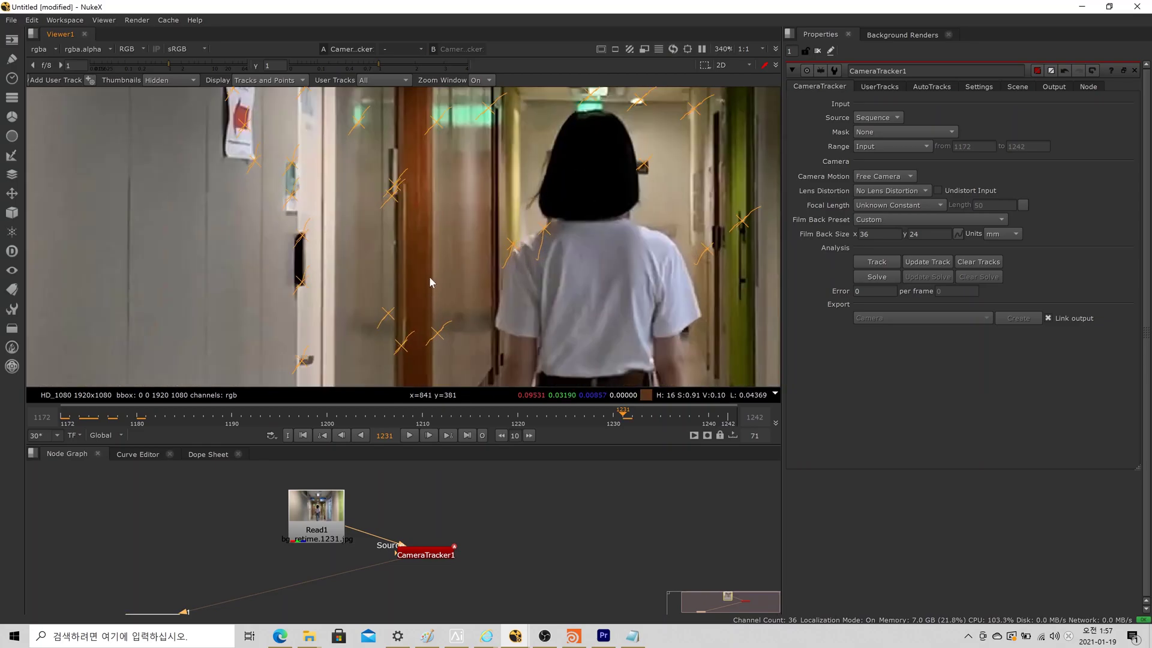
Step: Examine the track points around the walking woman, the doors and the green wall at frame 1231
scroll(468, 303, "down", 2)
middle_click_drag(490, 309, 436, 330)
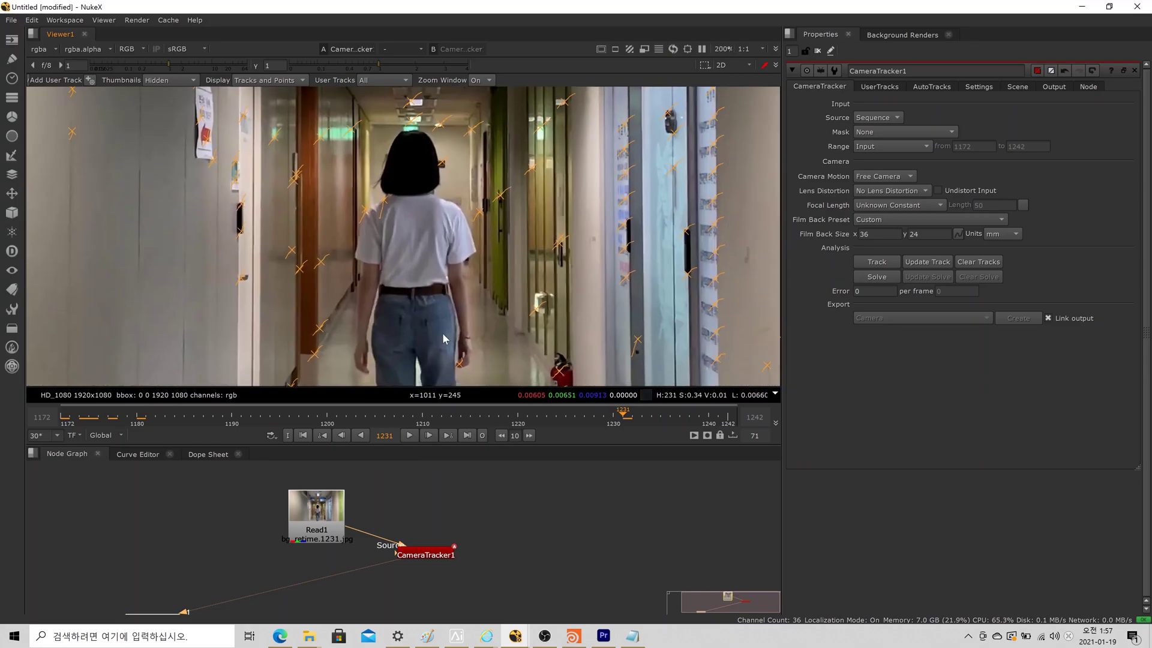
scroll(456, 329, "down", 2)
scroll(437, 260, "up", 4)
scroll(447, 312, "down", 2)
scroll(449, 321, "down", 2)
scroll(666, 288, "up", 3)
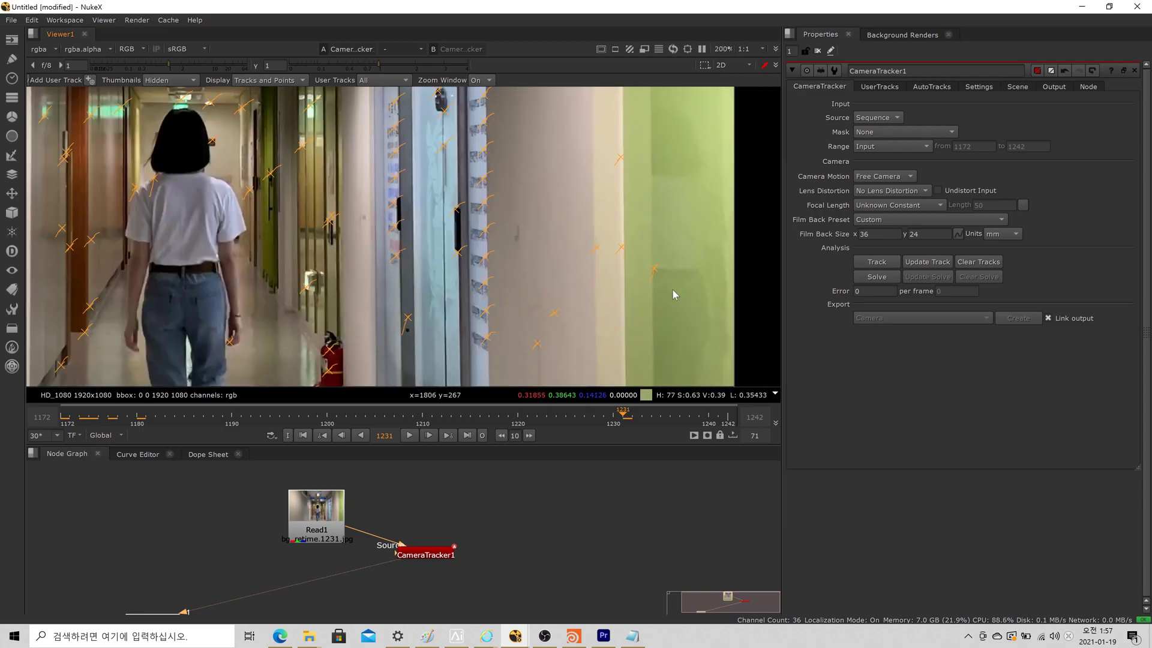
Step: Scrub to frame 1239, check the points on the woman's hand and green wall, and step back to frame 1230
left_click_drag(628, 407, 699, 414)
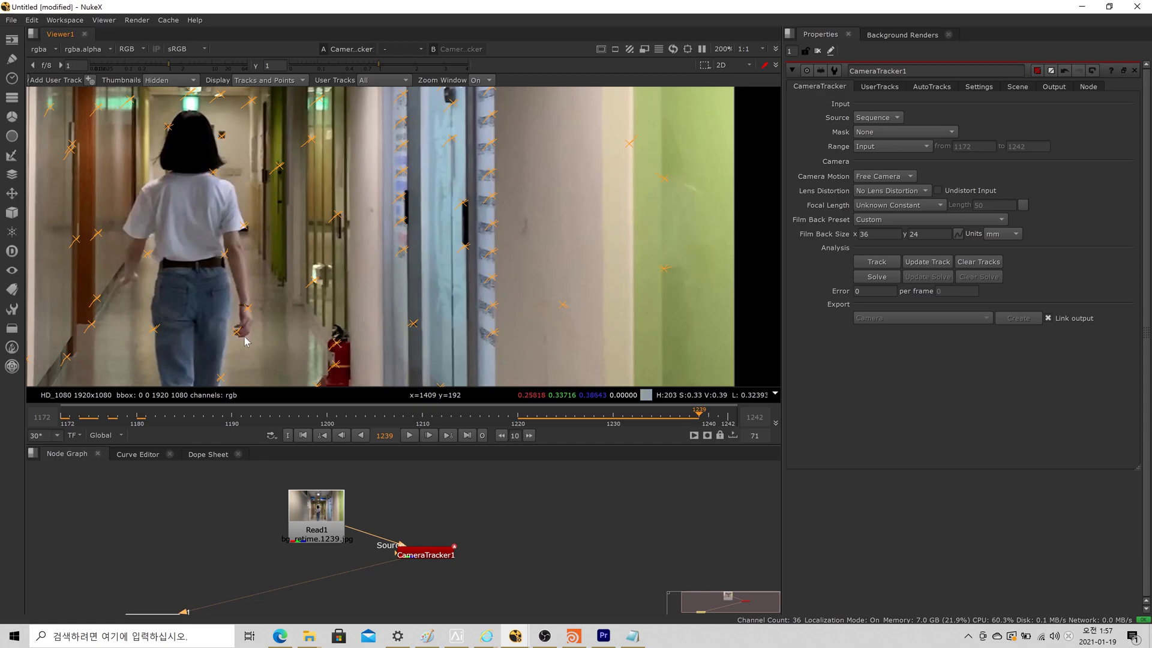
left_click(663, 270)
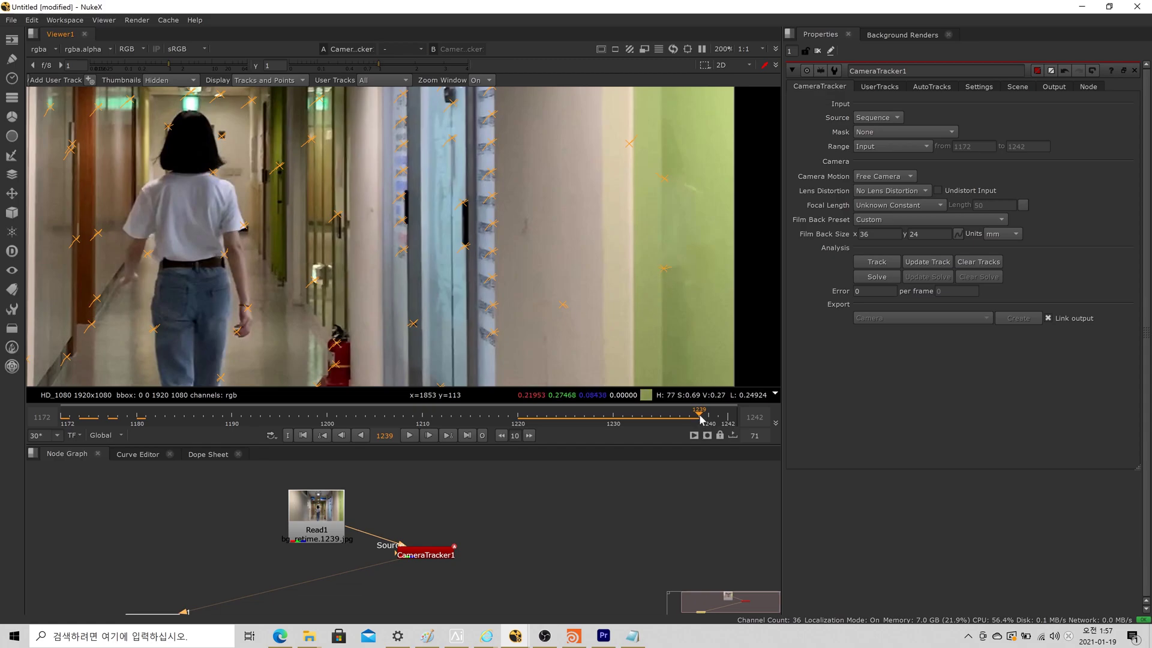
key("Left")
key("Left")
key("Left")
key("Left")
key("Left")
key("Left")
key("Left")
key("Left")
key("Left")
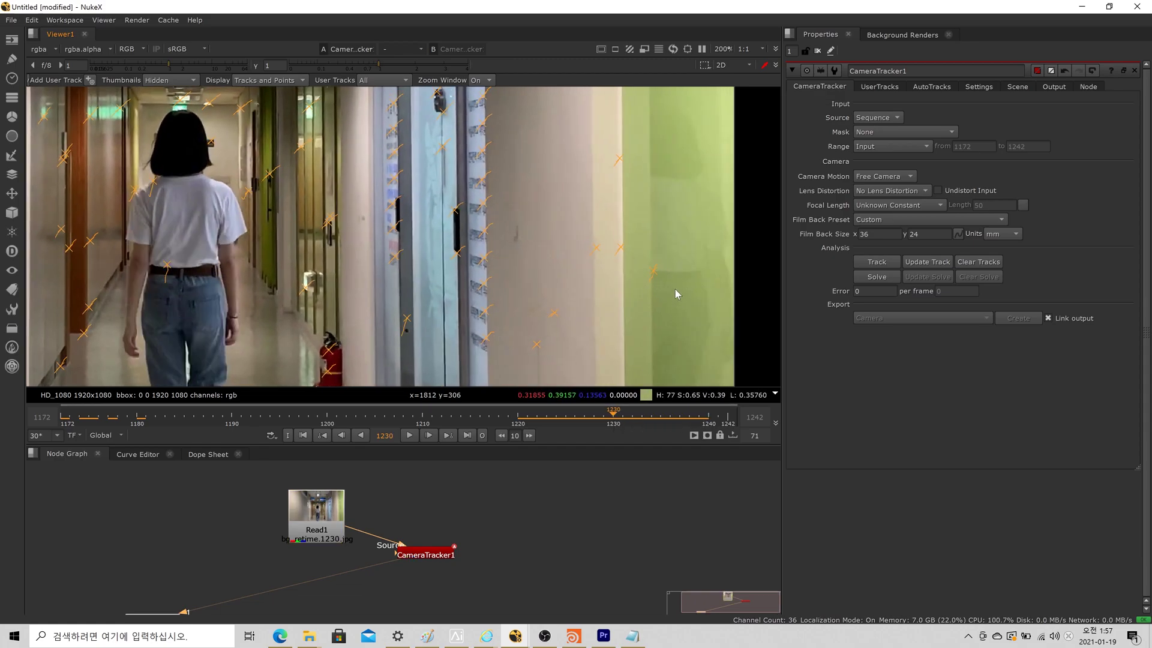
Step: Inspect the track points on the grey wall and its poster up close at frame 1230
scroll(618, 378, "down", 3)
scroll(325, 213, "up", 5)
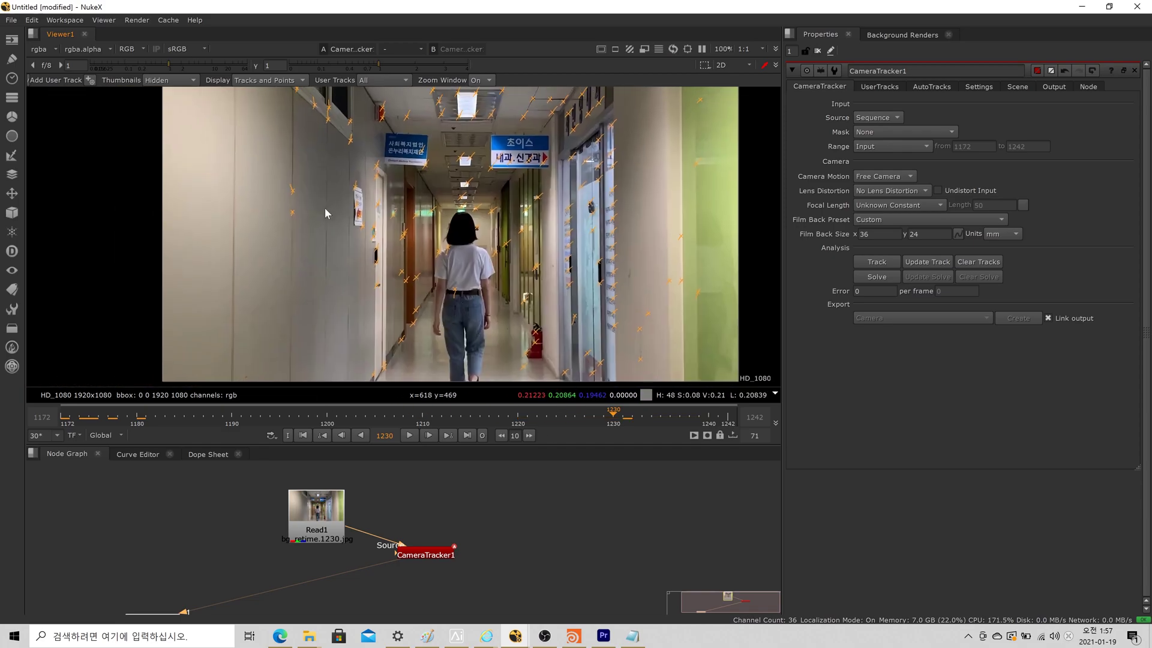
scroll(293, 222, "up", 2)
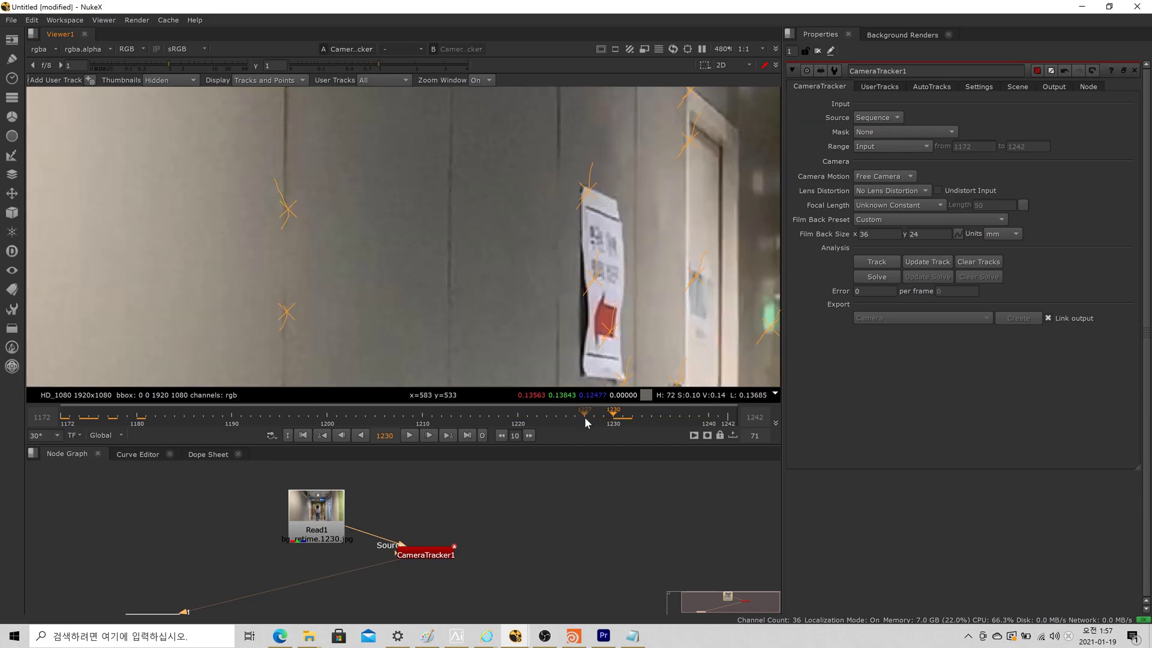
Step: Scrub back to frame 1226 and inspect the track points on the woman's body and the surrounding hallway
left_click(607, 418)
mouse_move(578, 416)
left_mouse_down()
mouse_move(538, 419)
mouse_move(607, 421)
mouse_move(394, 435)
mouse_move(622, 420)
mouse_move(535, 433)
mouse_move(603, 426)
mouse_move(578, 434)
mouse_move(511, 418)
mouse_move(624, 414)
mouse_move(574, 418)
left_mouse_up()
left_click(557, 418)
scroll(504, 318, "down", 8)
middle_click_drag(504, 320, 368, 284)
scroll(324, 240, "up", 1)
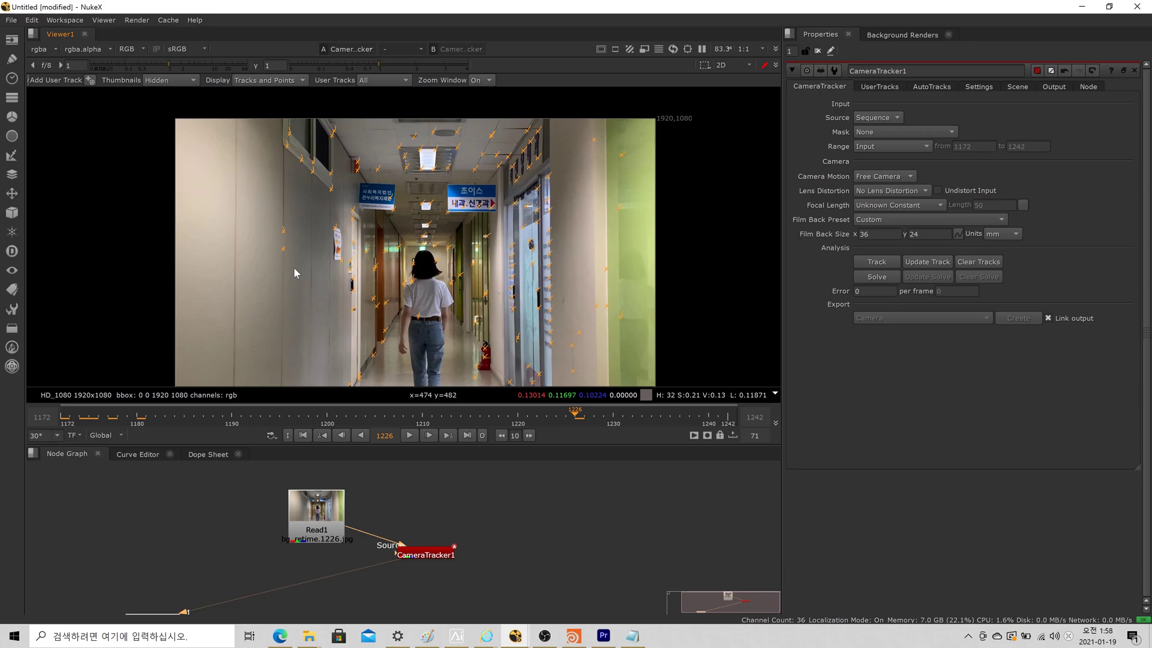
scroll(403, 298, "up", 3)
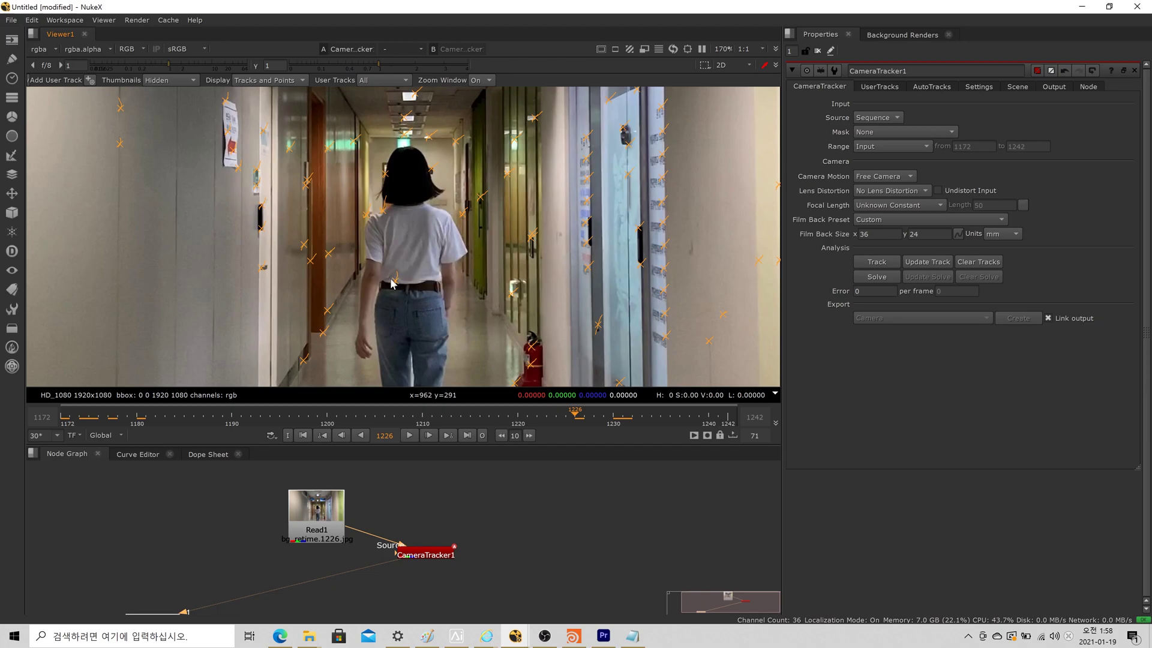
scroll(411, 292, "down", 4)
scroll(480, 336, "up", 3)
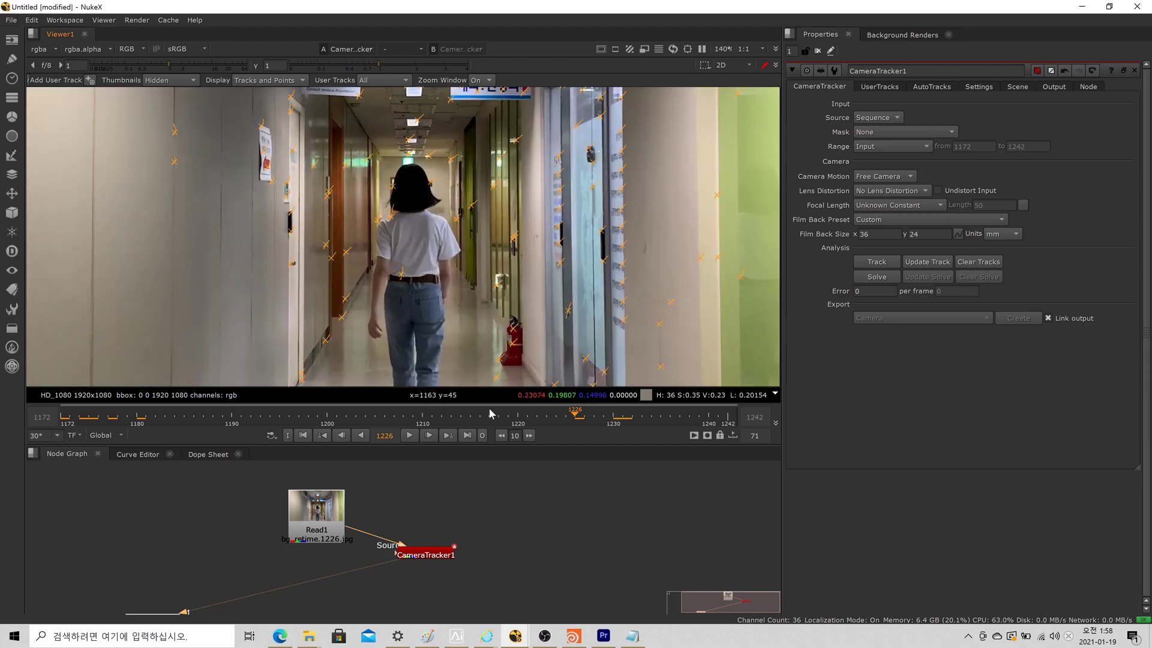
Step: Scrub to frame 1213 and check which track points fall on the walking woman
left_click_drag(593, 422, 451, 430)
scroll(431, 271, "down", 5)
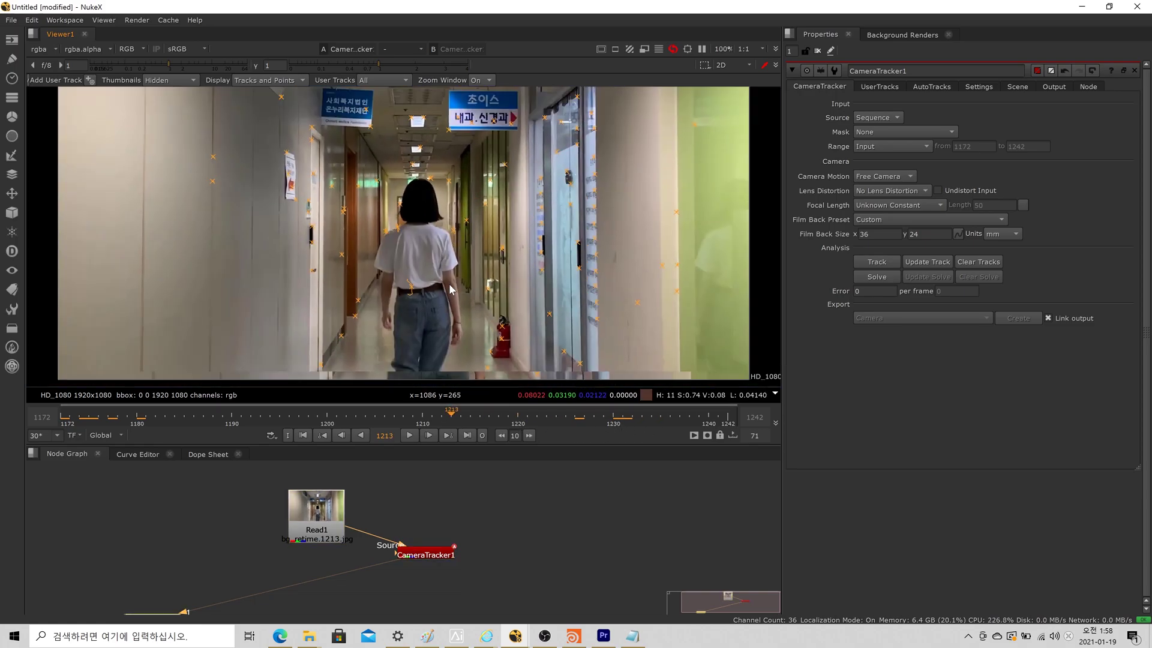
middle_click_drag(416, 306, 345, 304)
scroll(303, 304, "up", 2)
scroll(384, 304, "down", 2)
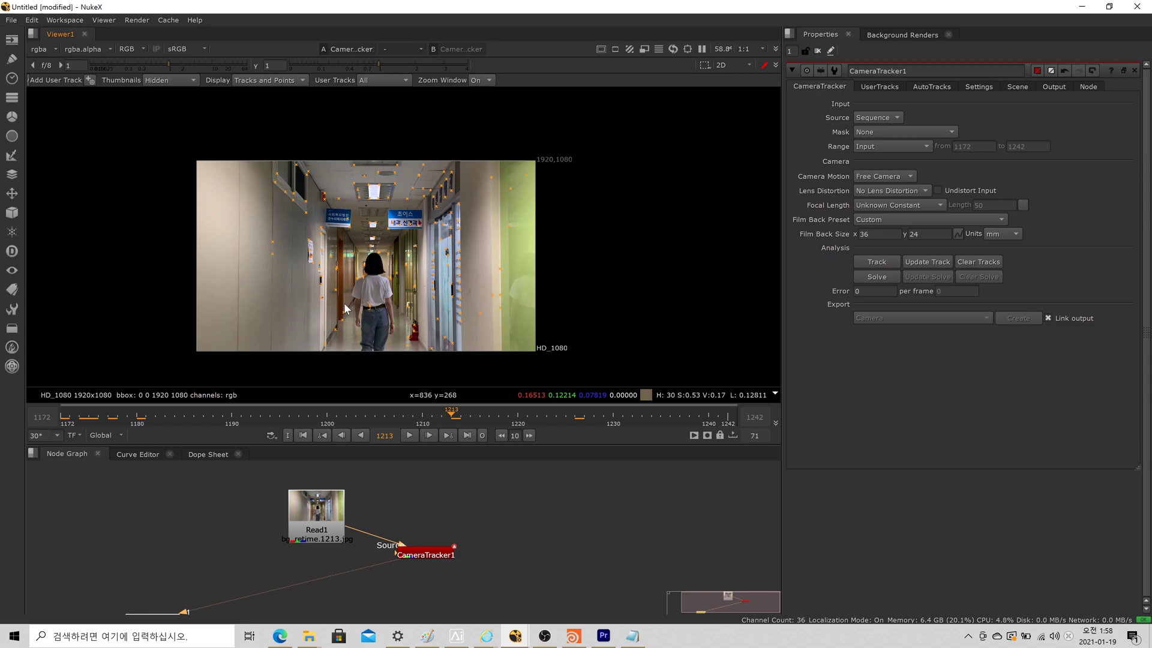
Step: Return to frame 1172, shift CameraTracker1 slightly down in the node graph and add an unconnected Roto node beside it
left_click(306, 436)
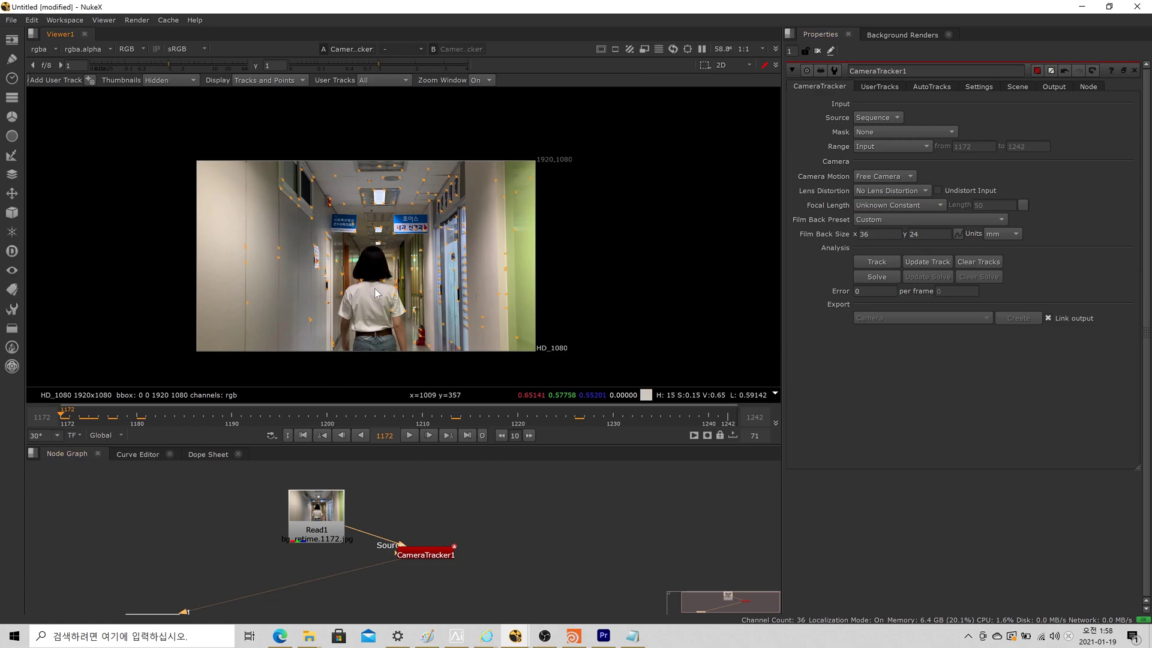
left_click_drag(426, 555, 414, 575)
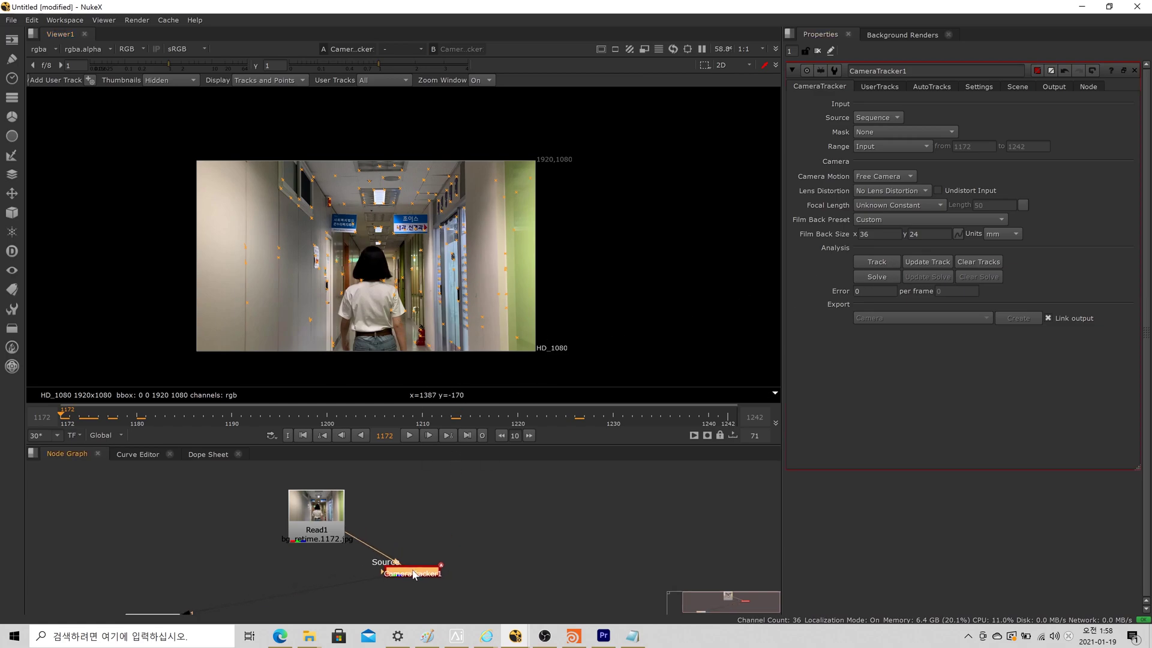
left_click(481, 529)
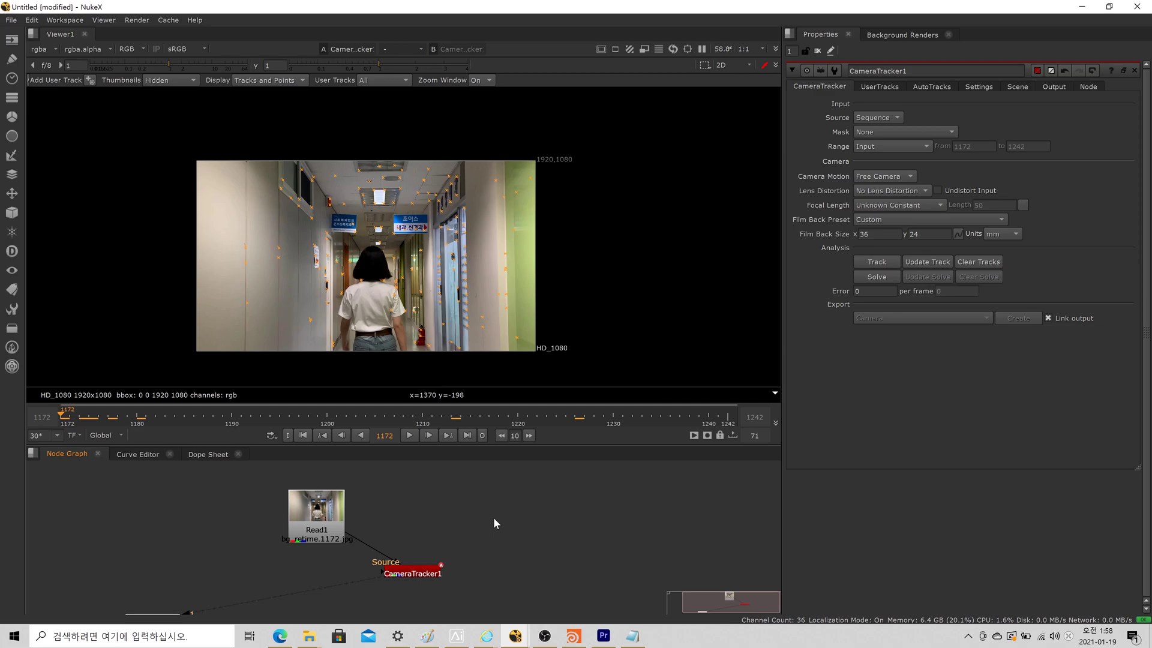
key("o")
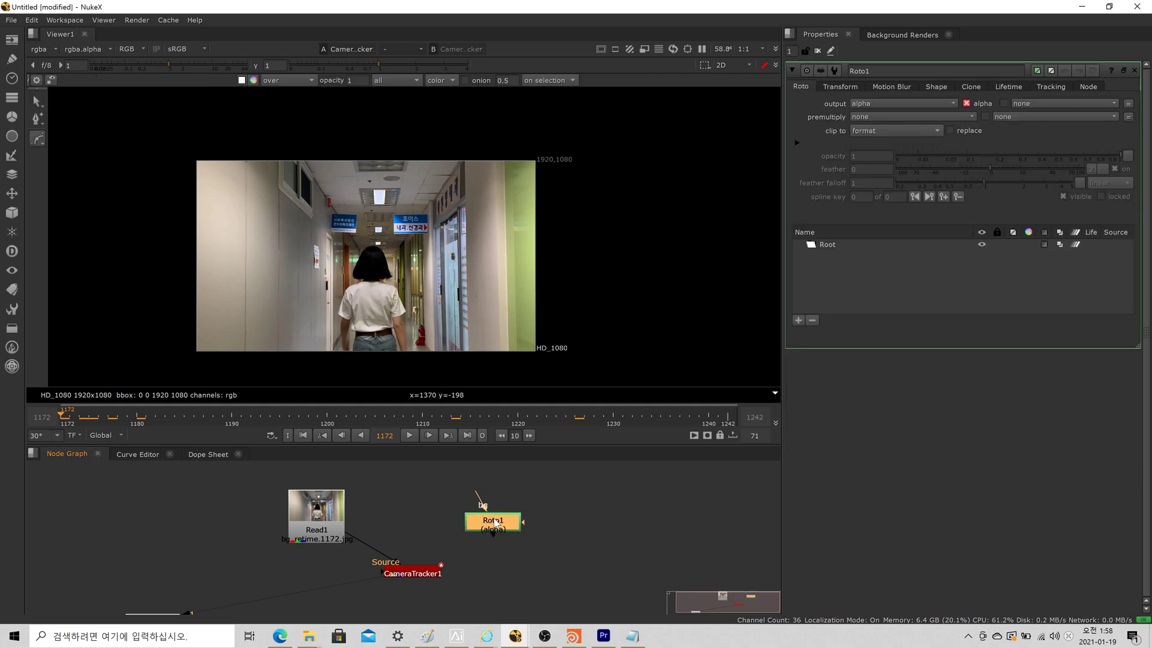
Step: Draw a closed Bezier shape loosely around the woman at frame 1172, extending it below the frame's lower edge
left_click(334, 355)
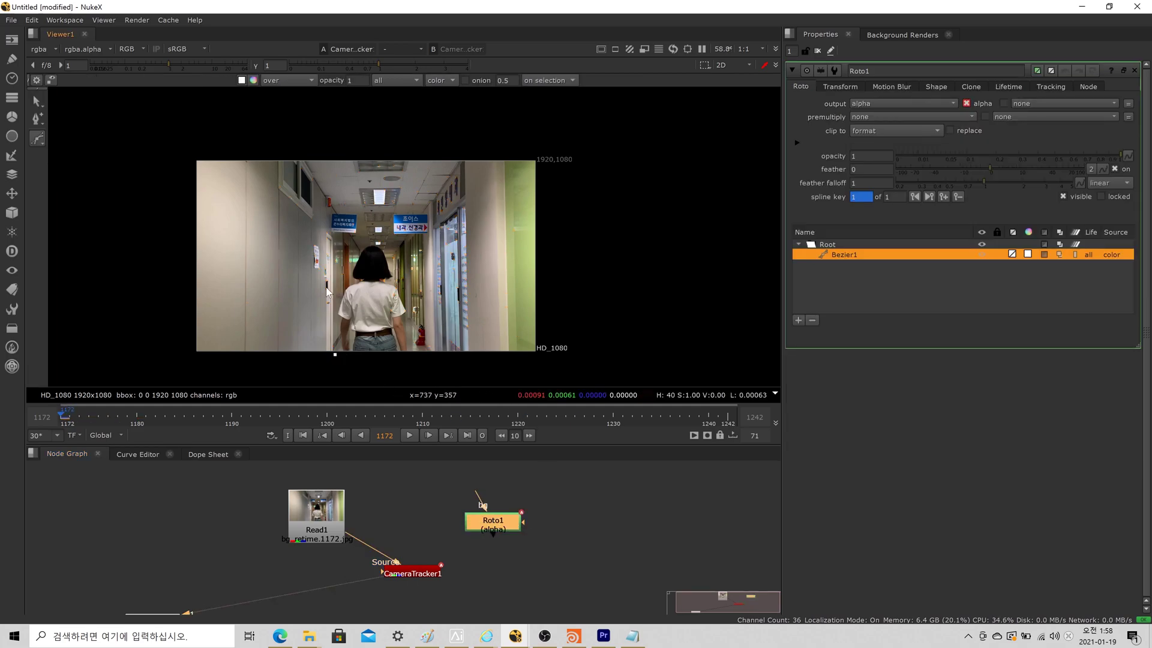
left_click(356, 243)
left_click(376, 240)
left_click(414, 364)
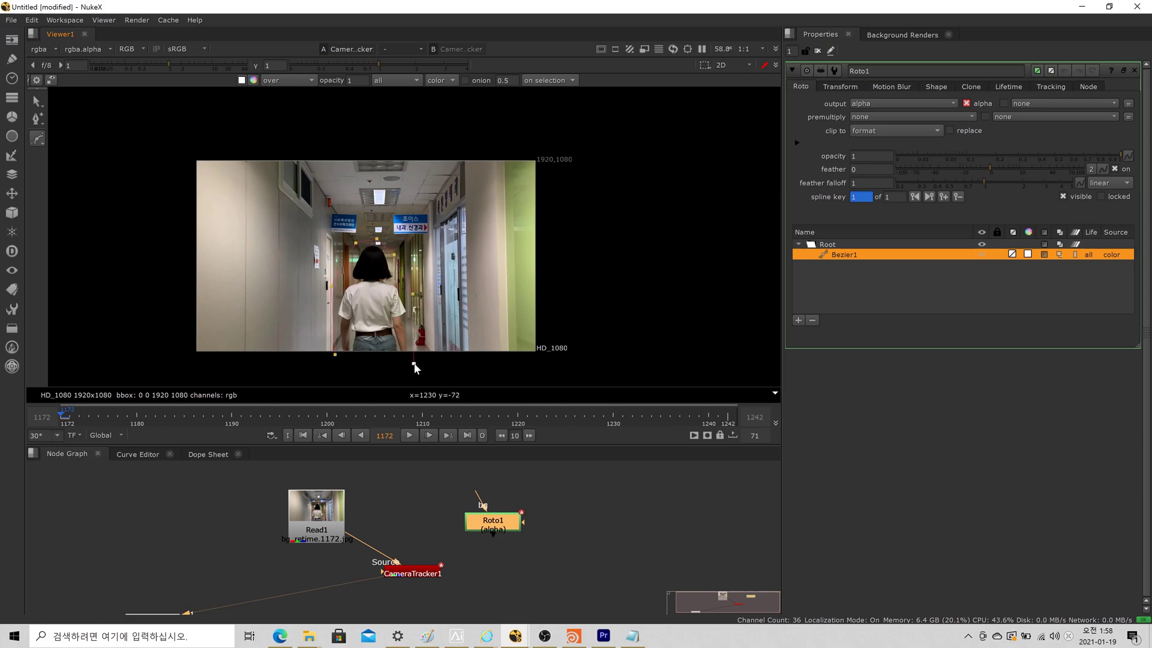
left_click(336, 360)
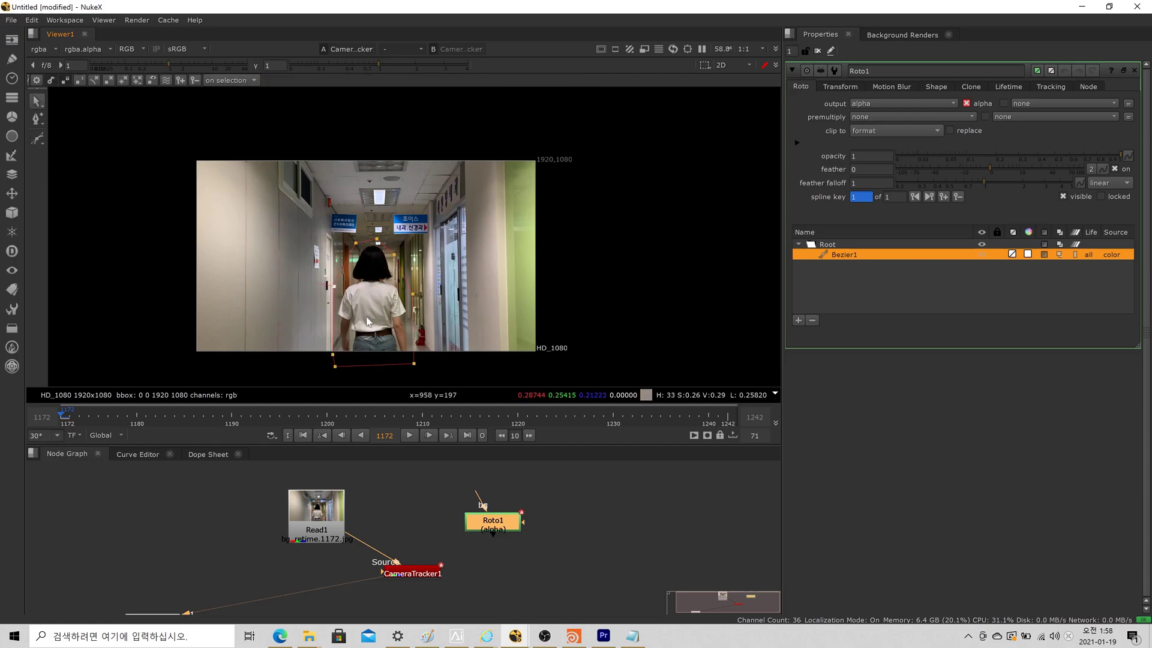
scroll(360, 300, "up", 3)
middle_click_drag(426, 284, 436, 251)
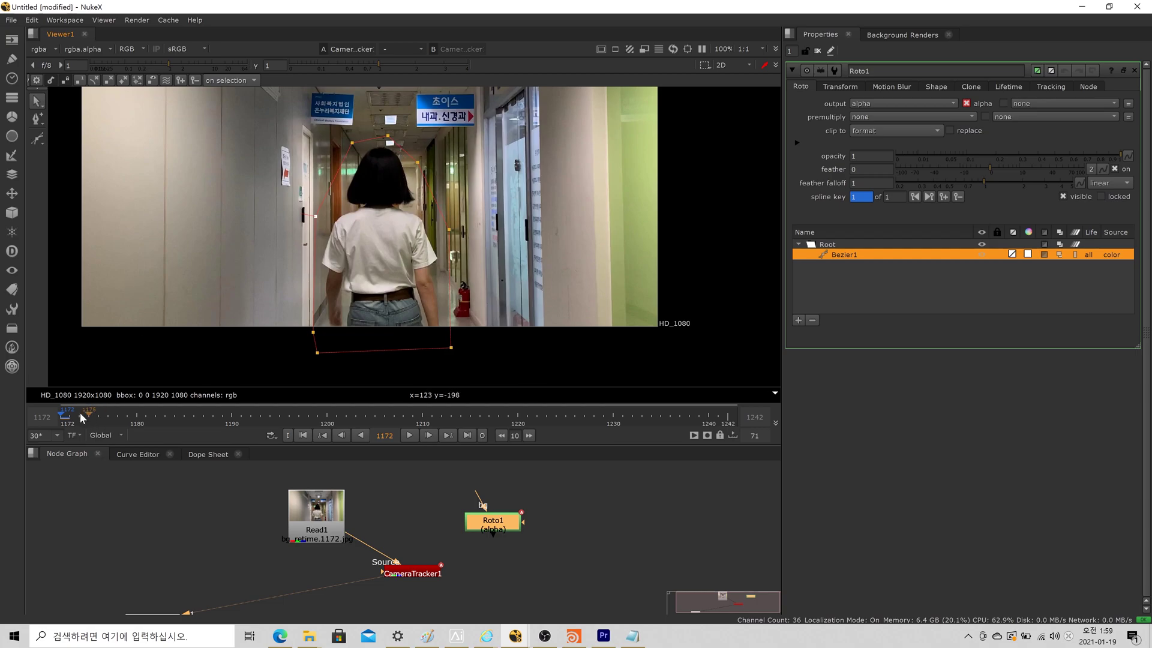
Step: Keyframe the Bezier shape at frame 1209, pulling its side and lower points inward to fit the smaller figure
left_click_drag(69, 419, 417, 438)
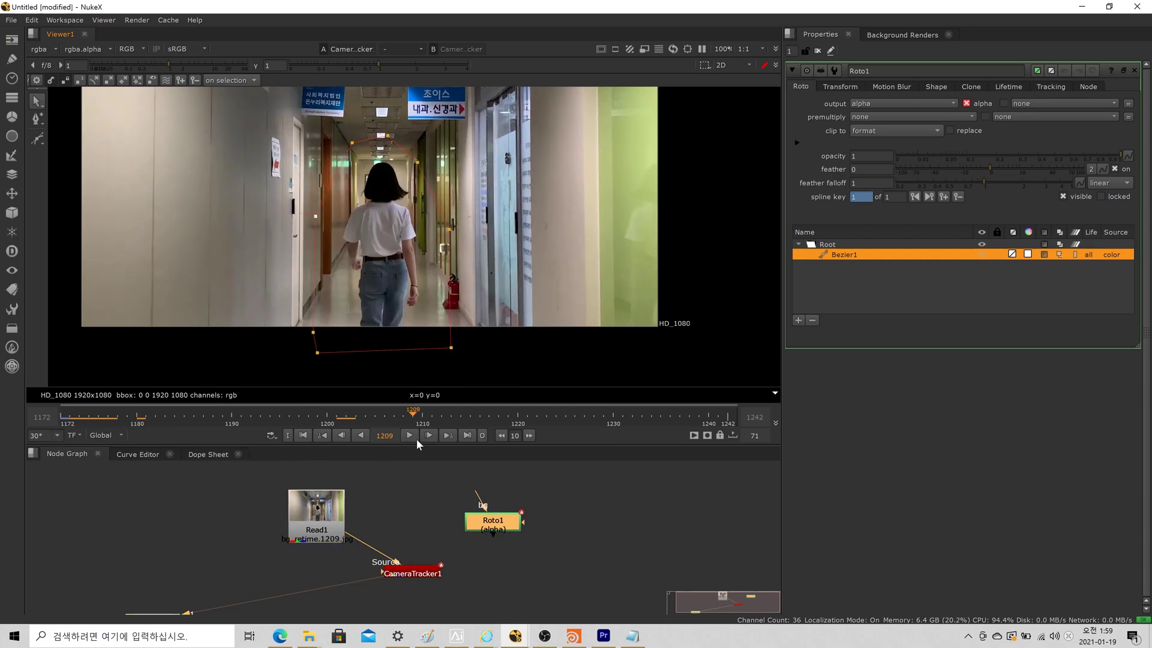
scroll(423, 281, "down", 2)
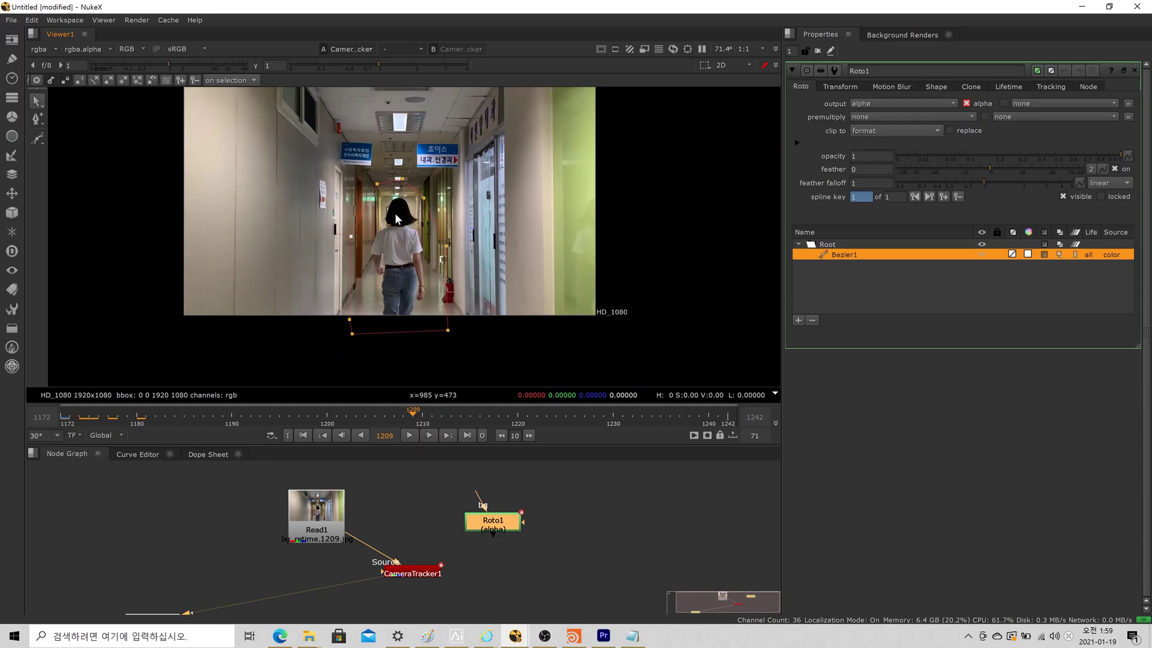
scroll(393, 223, "up", 1)
scroll(455, 254, "up", 1)
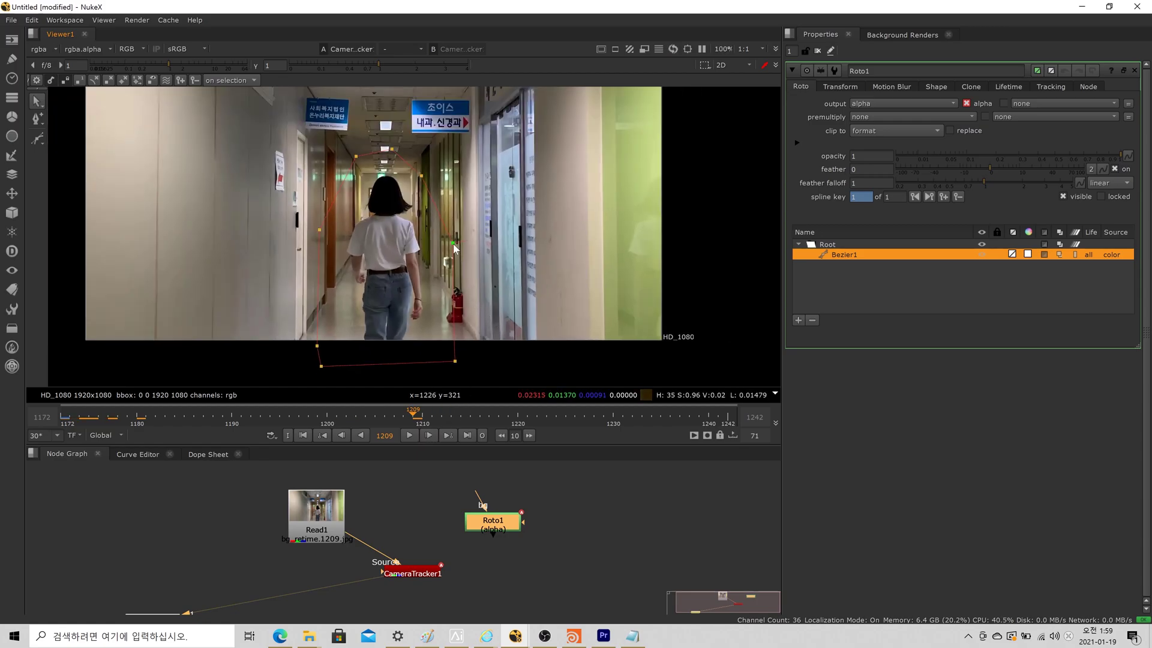
left_click_drag(453, 243, 427, 250)
left_click_drag(455, 361, 420, 355)
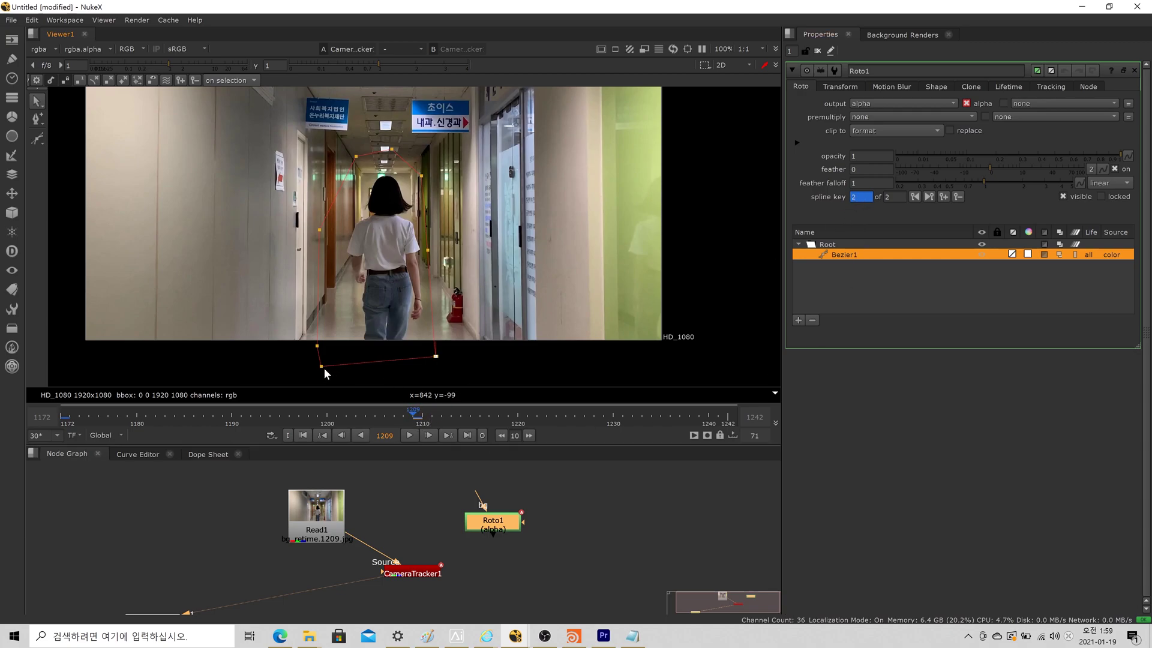
left_click_drag(341, 366, 364, 357)
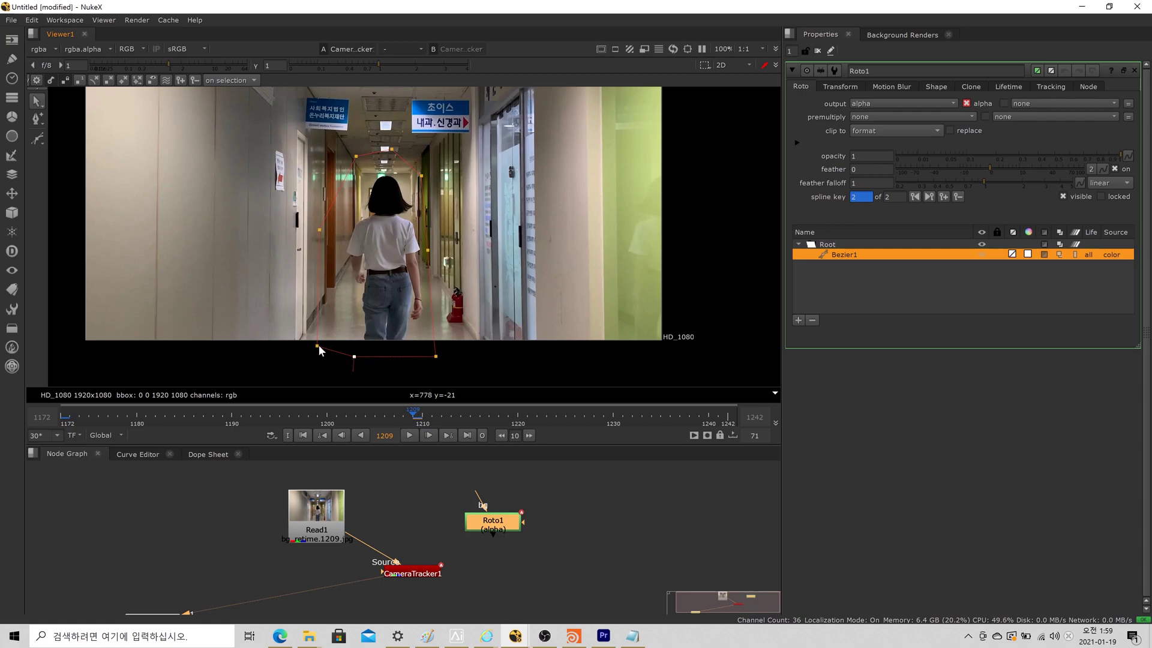
left_click_drag(326, 243, 335, 238)
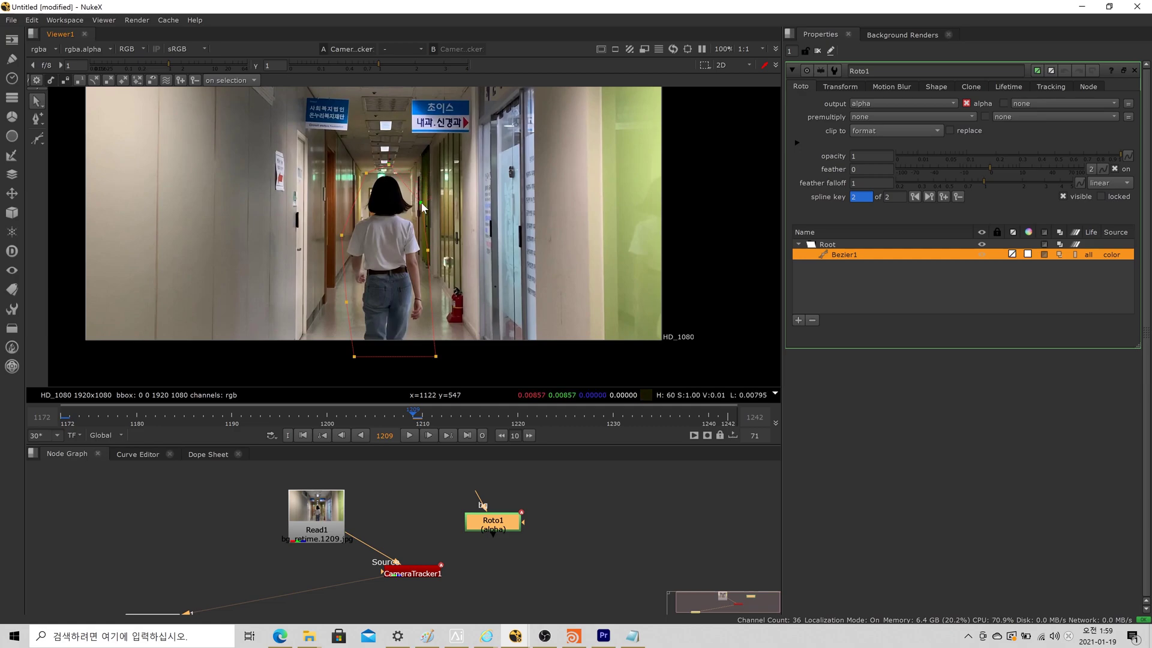
left_click_drag(342, 235, 337, 238)
Step: Scrub between frames 1172 and 1209 and check how the Bezier shape follows the woman around frame 1186
left_click(304, 435)
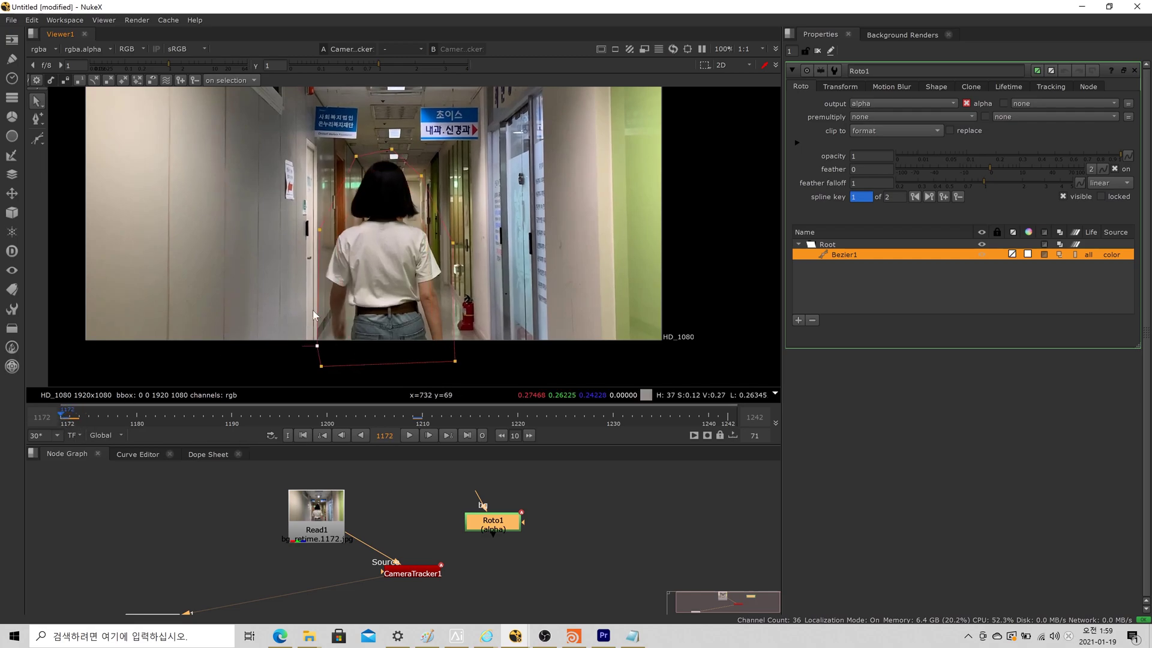
scroll(322, 300, "down", 1)
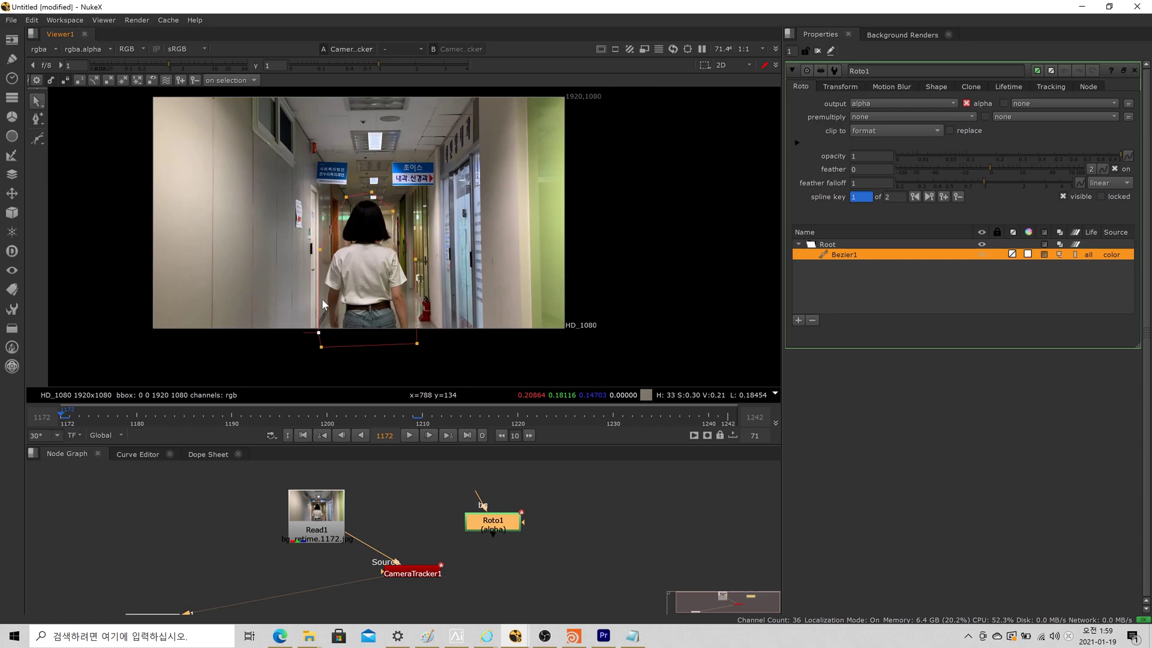
left_click_drag(91, 424, 365, 420)
left_click(418, 418)
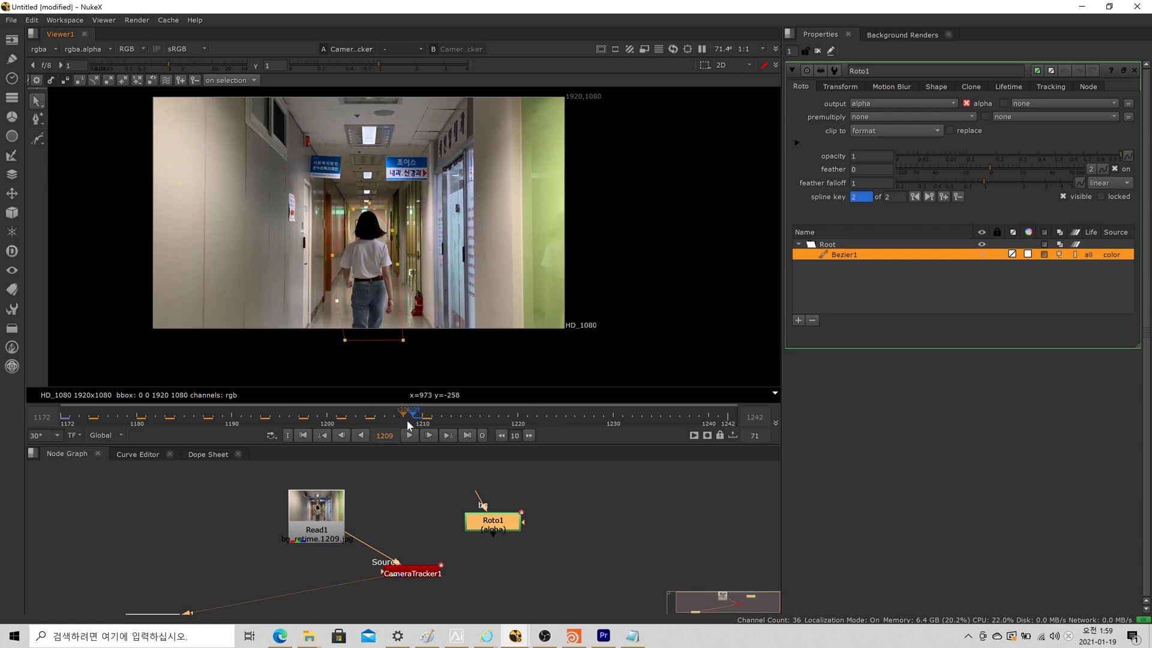
left_click_drag(272, 420, 193, 420)
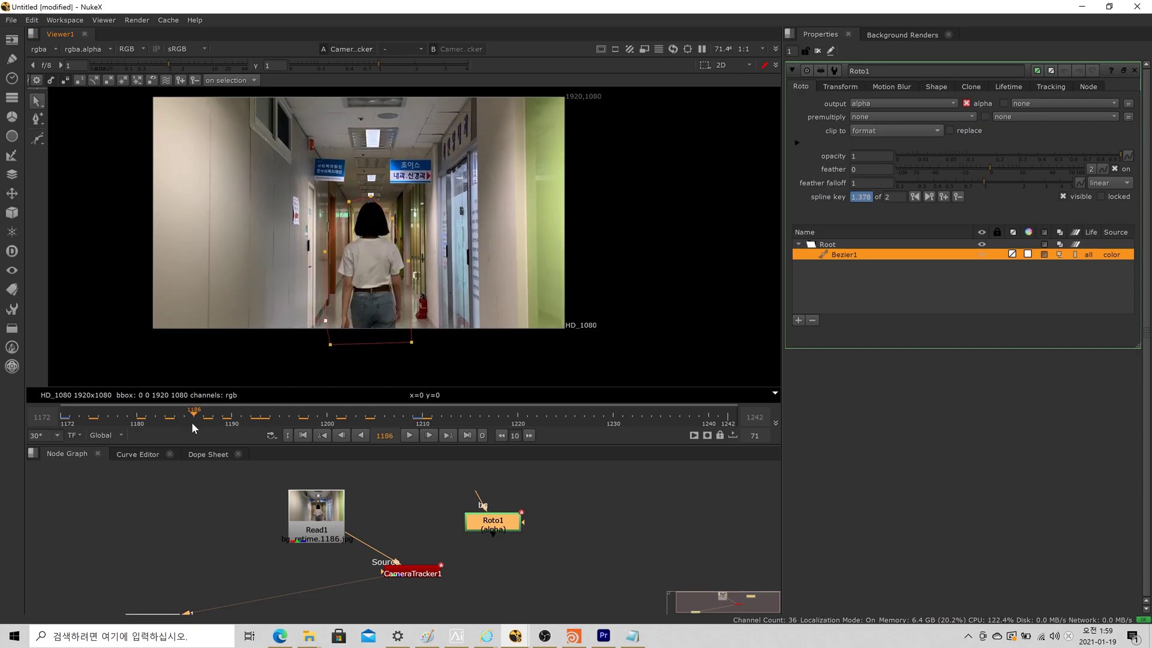
scroll(414, 288, "up", 3)
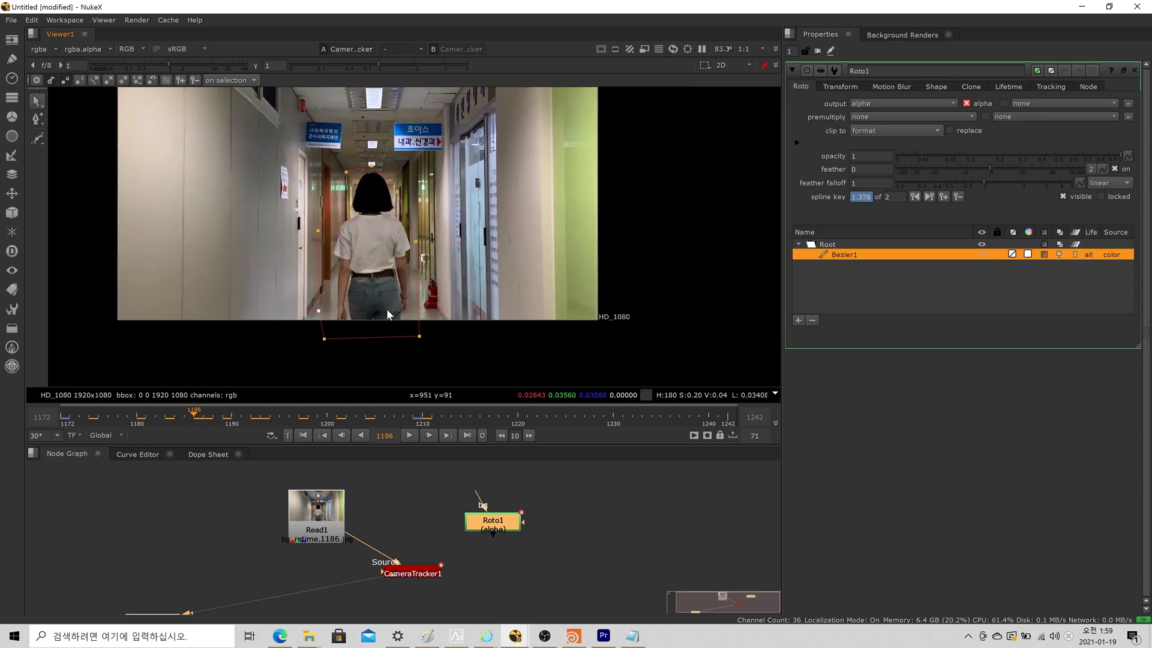
Step: Keyframe the whole Bezier shape at frame 1186, moving it slightly to the right around the woman
left_click_drag(448, 352, 302, 155)
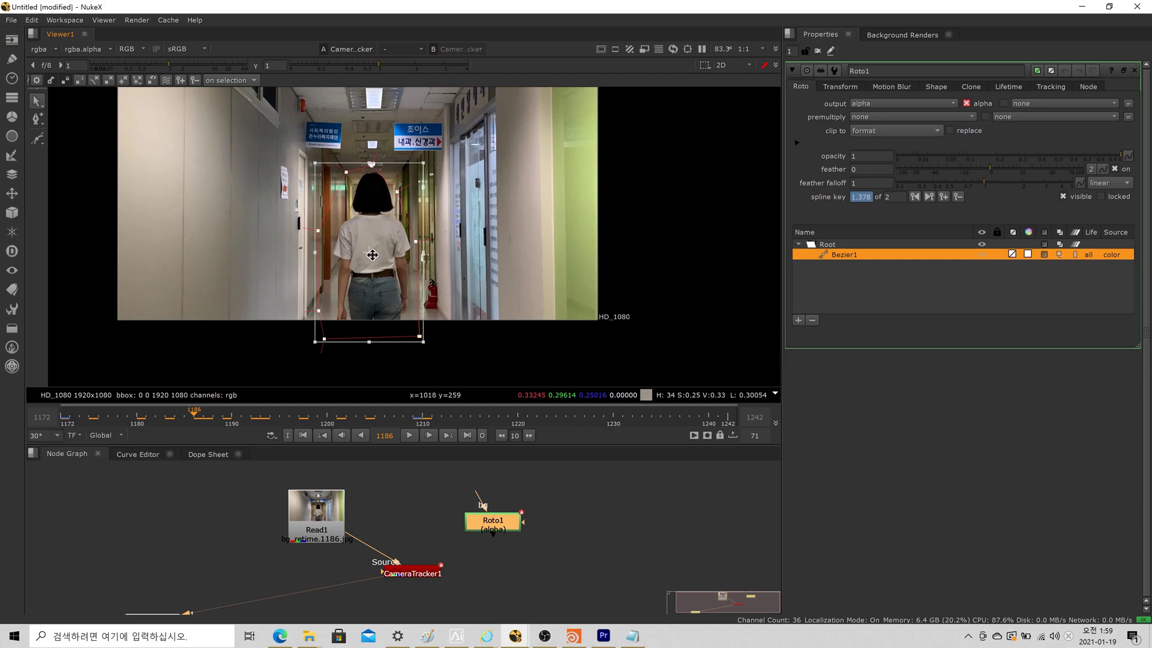
left_click(378, 255)
left_click(484, 360)
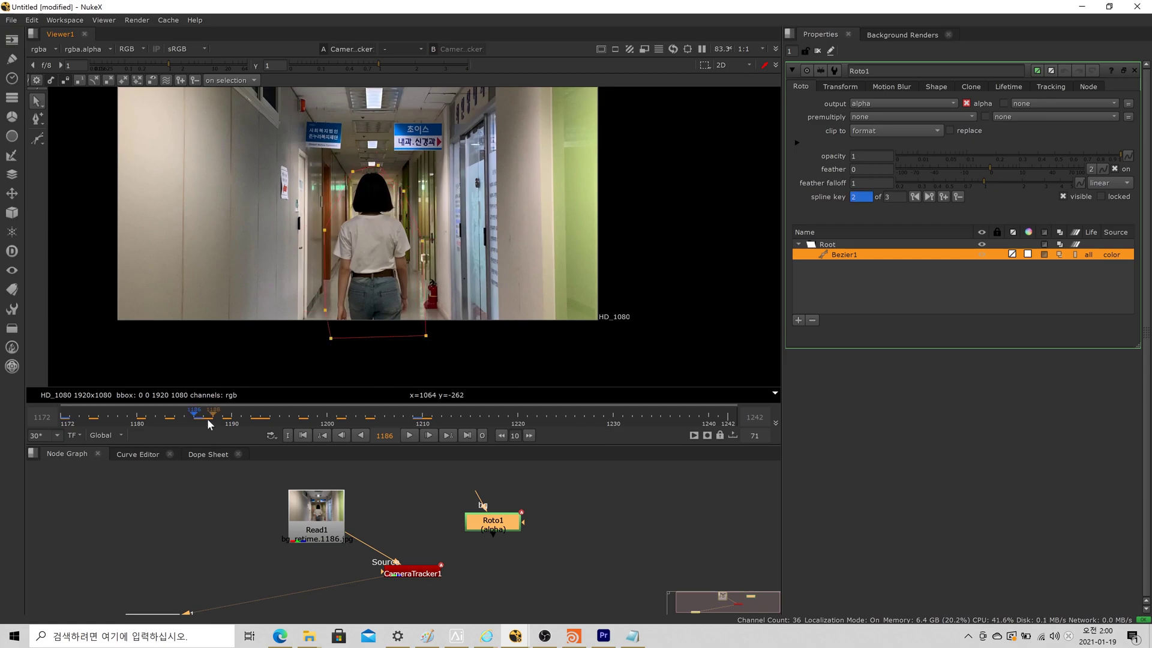
Step: Keyframe the whole Bezier shape at frame 1242, moving it slightly up and to the right around the woman
left_click_drag(188, 423, 415, 416)
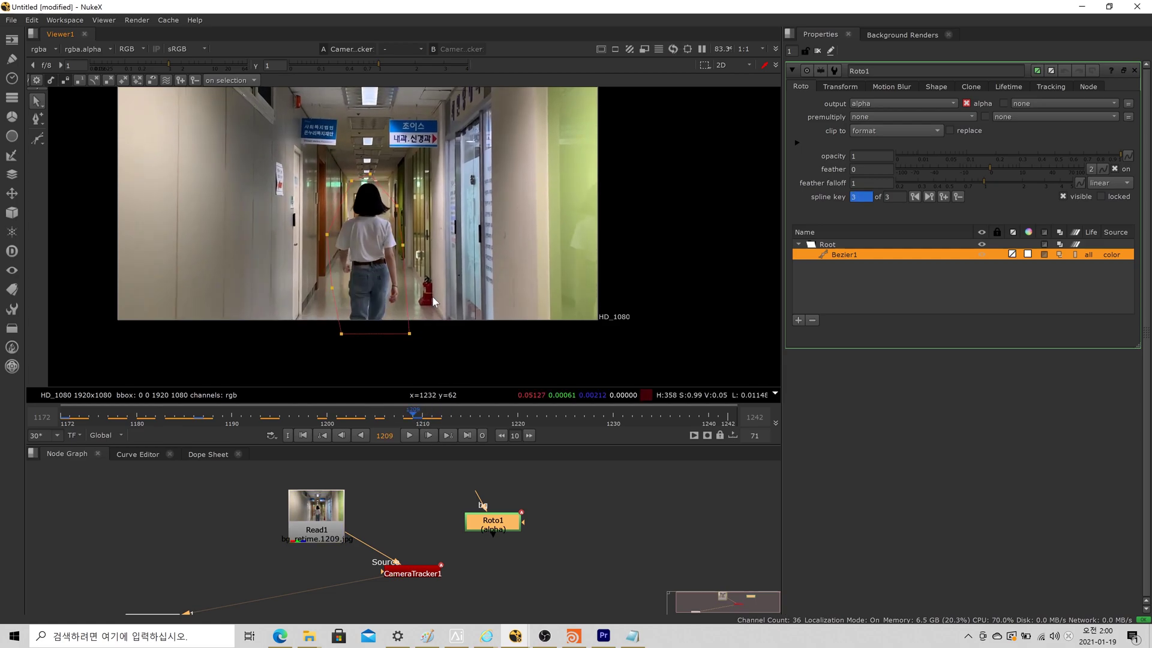
key("minus")
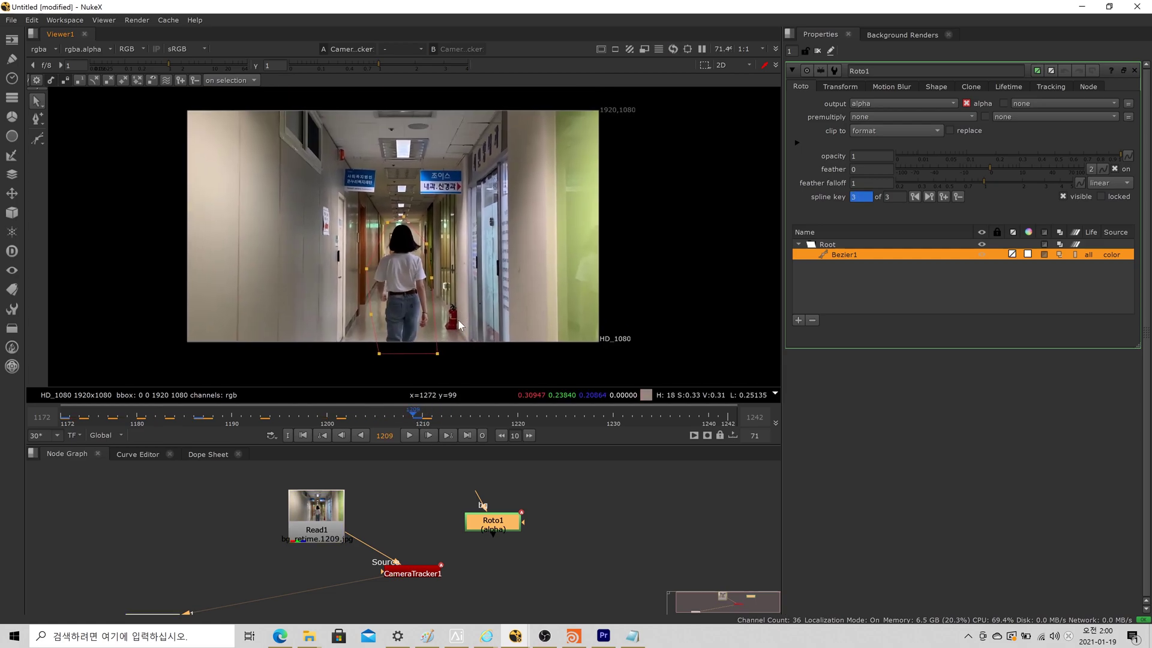
left_click(728, 422)
left_click(402, 283)
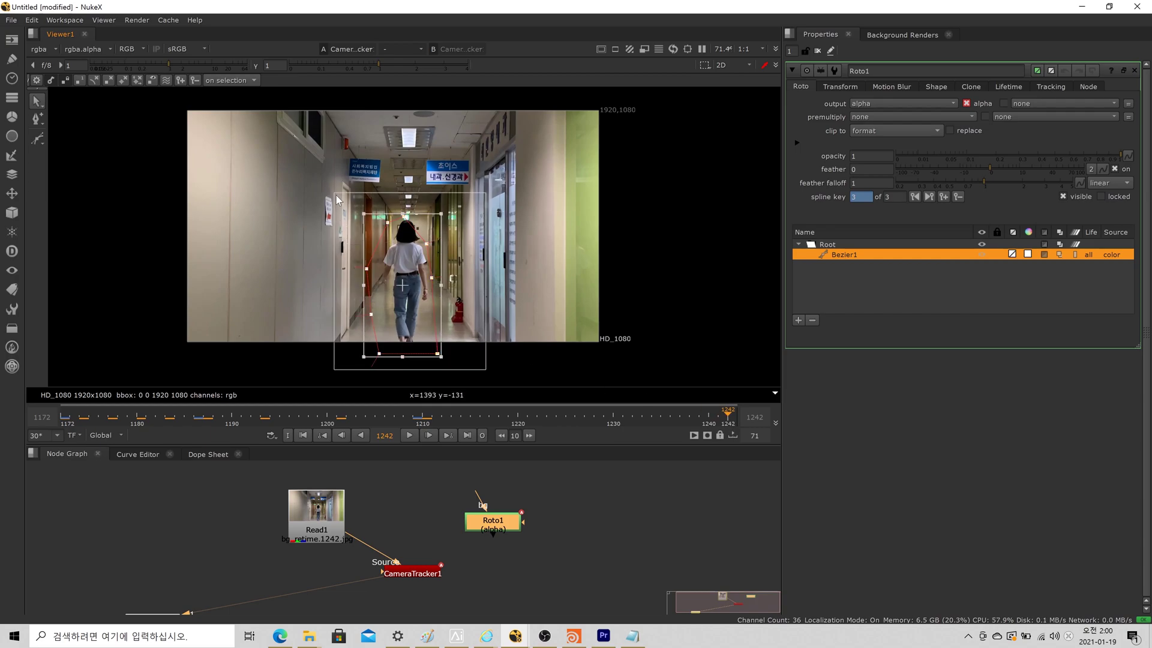
left_click_drag(402, 282, 407, 275)
left_click(528, 315)
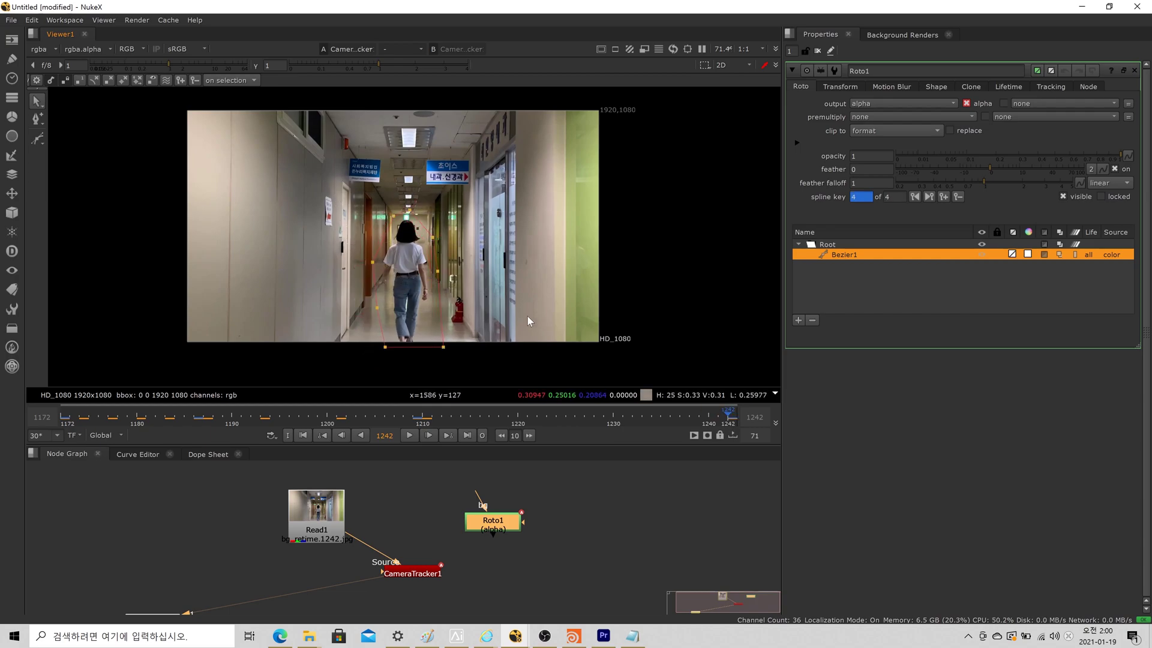
Step: Scrub and play through the sequence from frame 1172 to check that the animated Bezier shape stays around the woman
left_click(607, 416)
left_click(519, 421)
left_click(471, 420)
left_click(441, 420)
left_click(587, 415)
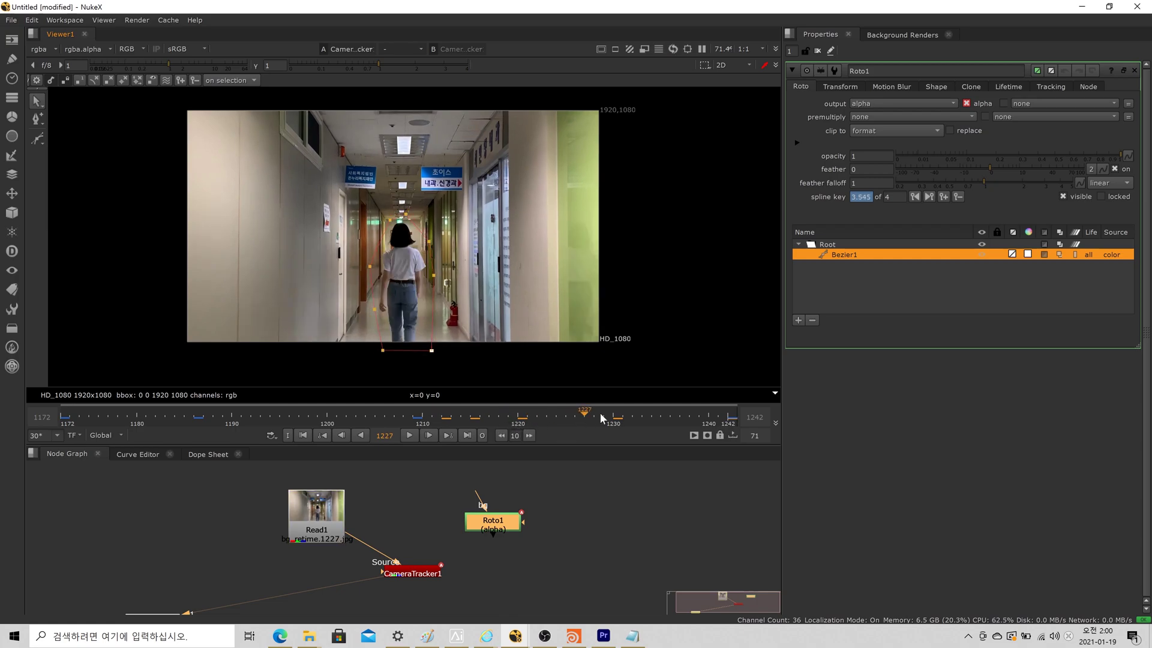
left_click_drag(520, 424, 228, 415)
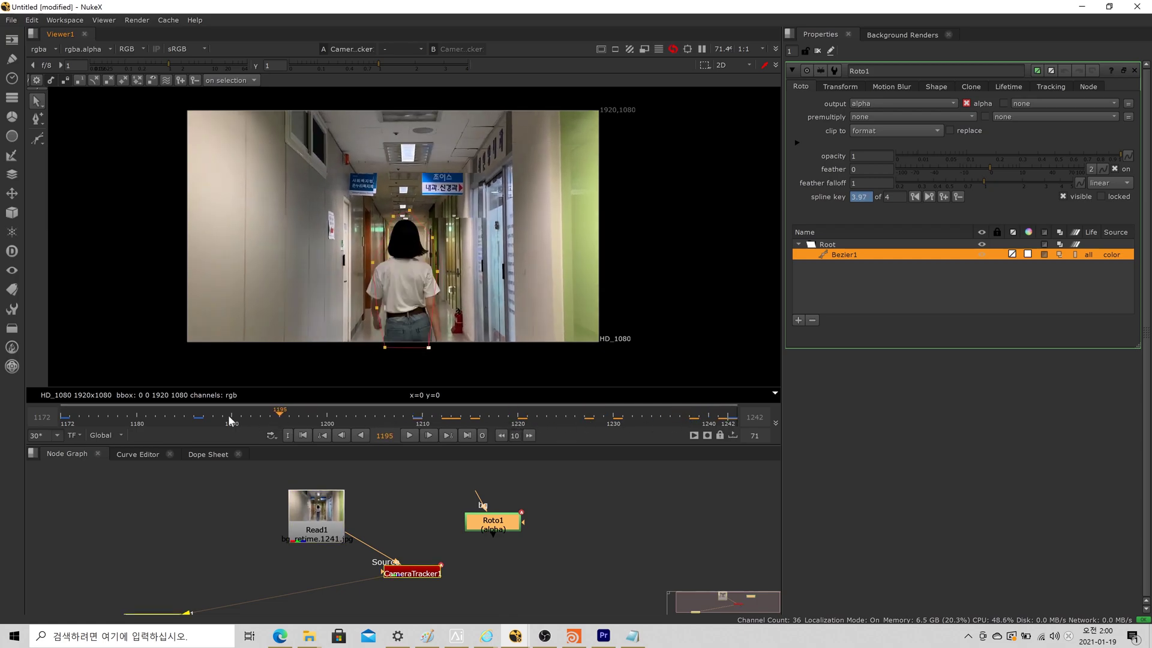
left_click(303, 435)
left_click(407, 434)
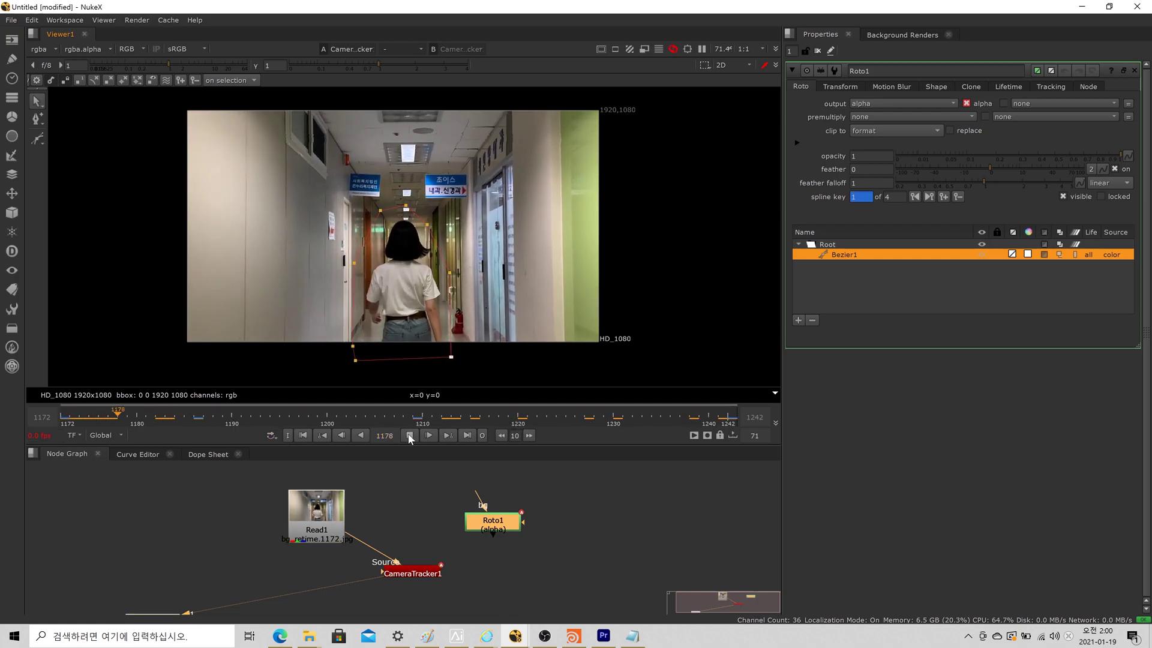
left_click(408, 436)
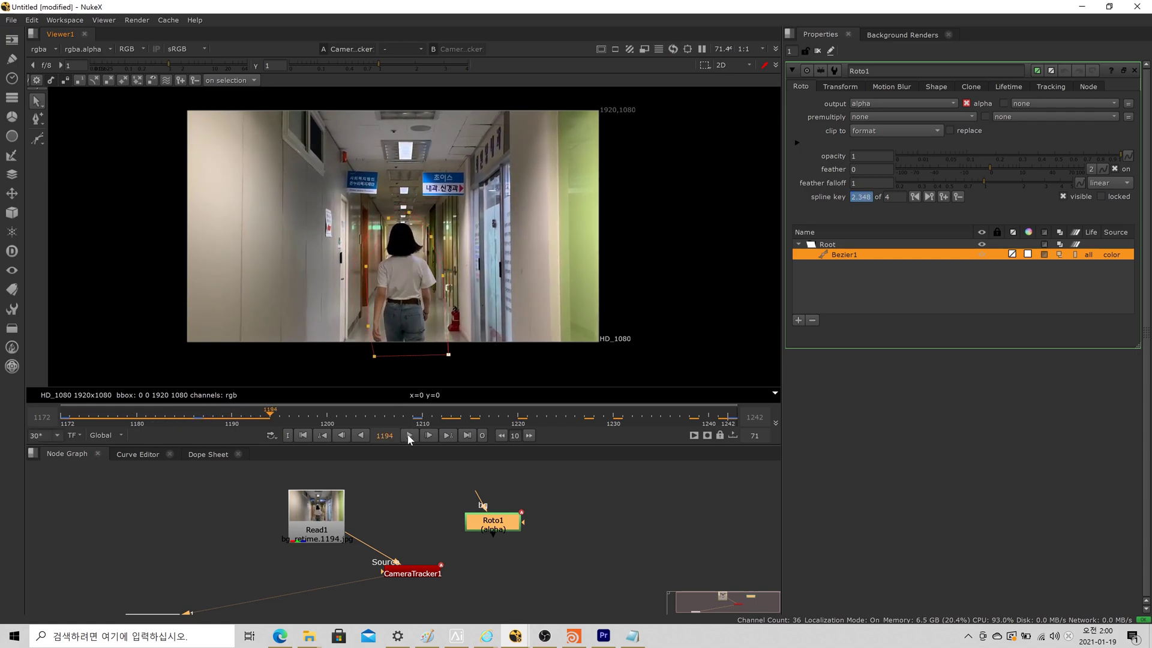
left_click_drag(365, 417, 529, 426)
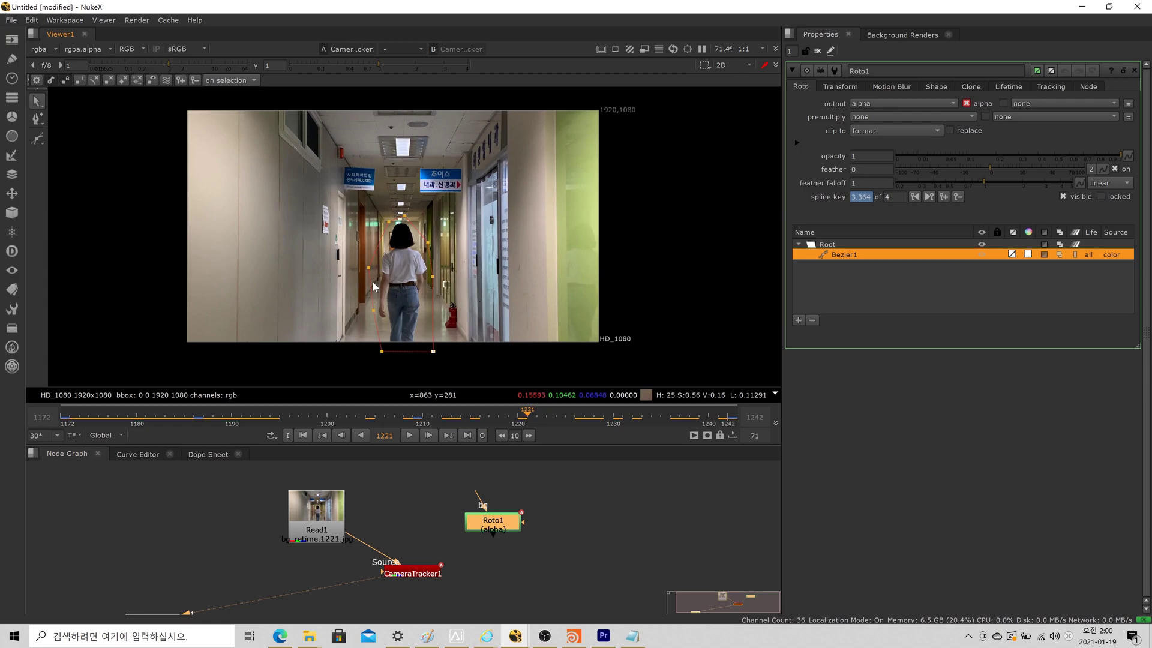
Step: Rearrange the node graph with Viewer1 beneath CameraTracker1 and connect CameraTracker1's Mask input to Roto1
middle_click_drag(442, 561, 478, 489)
left_click_drag(453, 501, 431, 527)
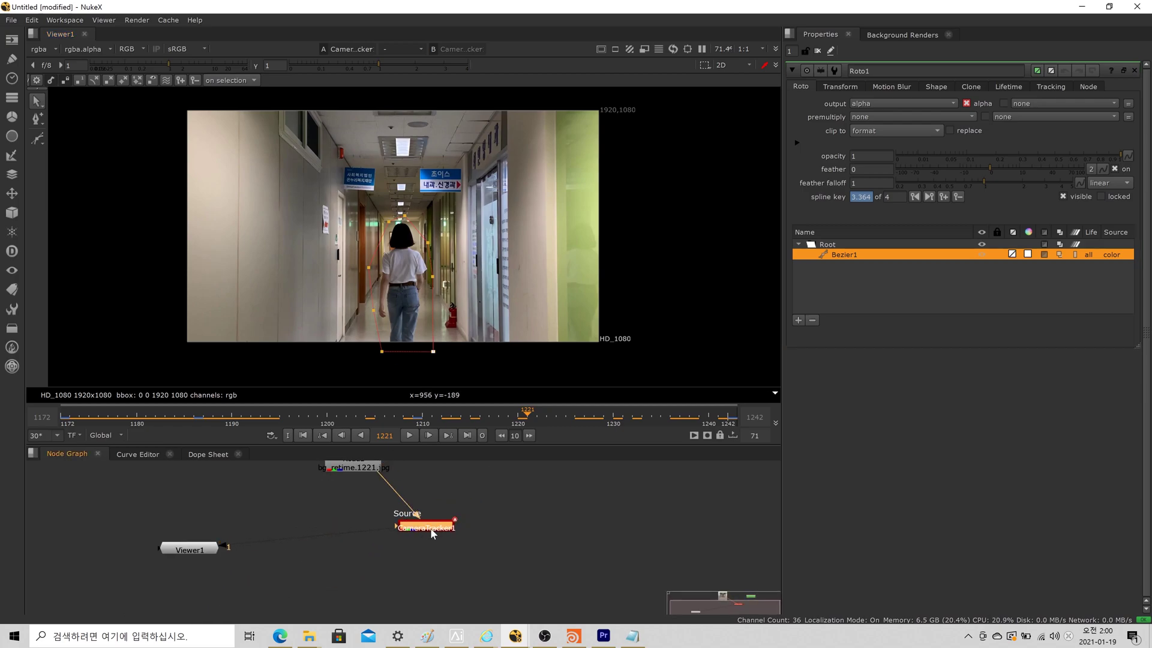
middle_click_drag(485, 510, 466, 534)
left_click_drag(501, 474, 494, 513)
scroll(374, 568, "up", 3)
left_click_drag(111, 577, 246, 567)
left_click_drag(387, 575, 563, 478)
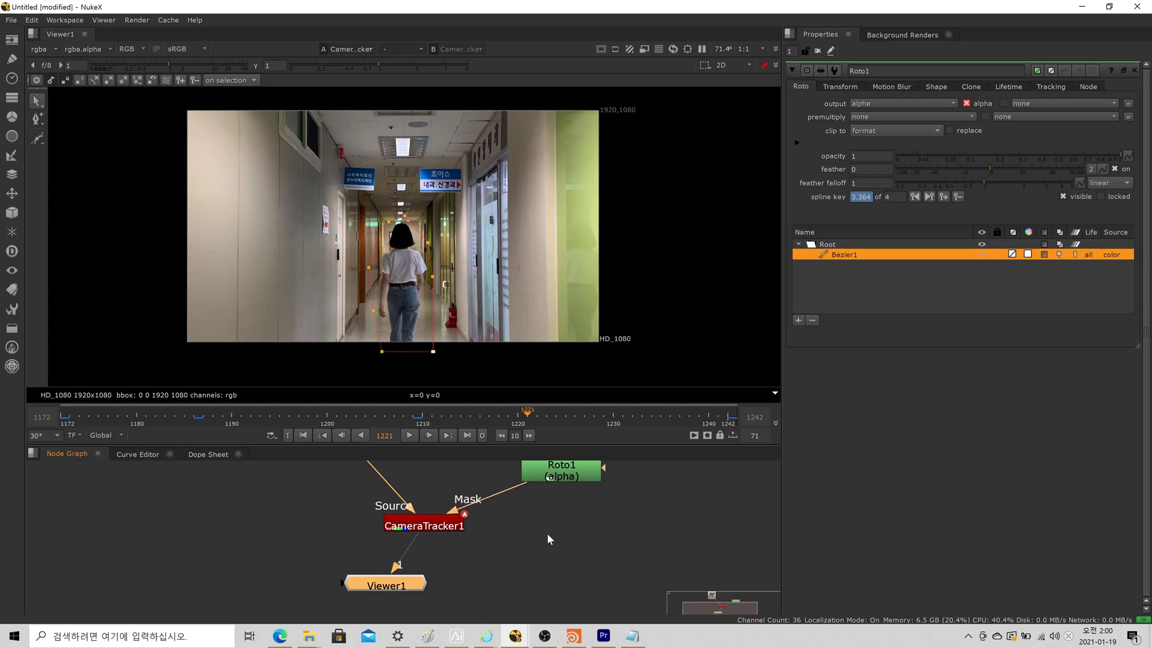
Step: Set CameraTracker1's mask source to Mask Alpha and track the footage again from frame 1172
middle_click_drag(491, 533, 458, 558)
left_click(399, 552)
double_click(419, 559)
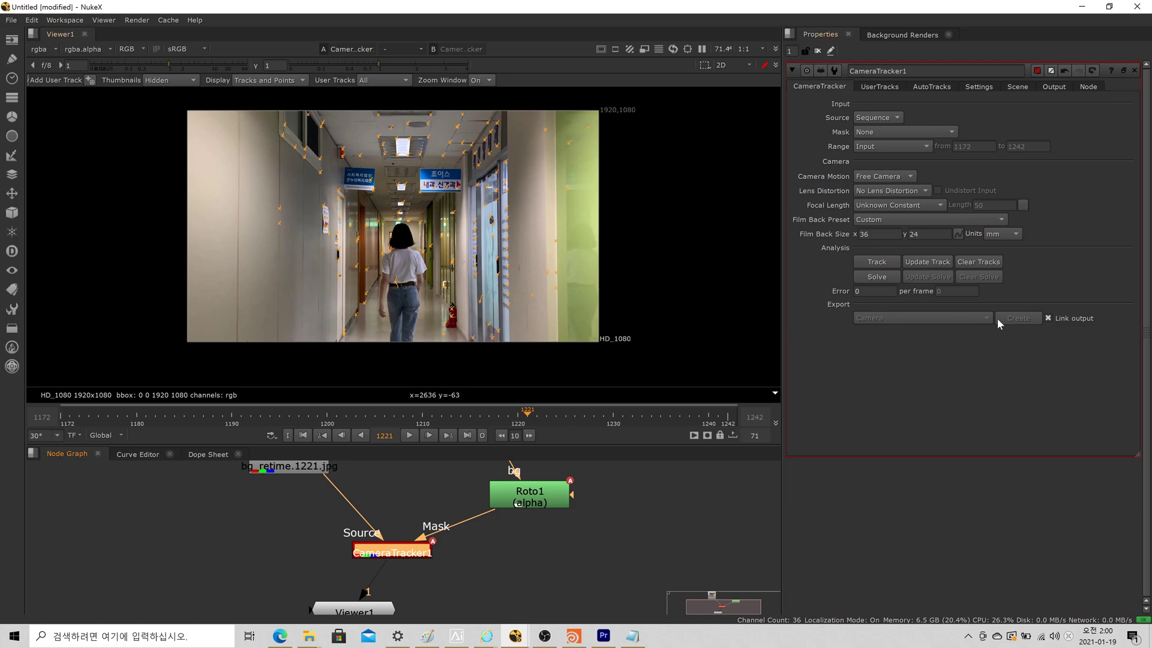
left_click(873, 131)
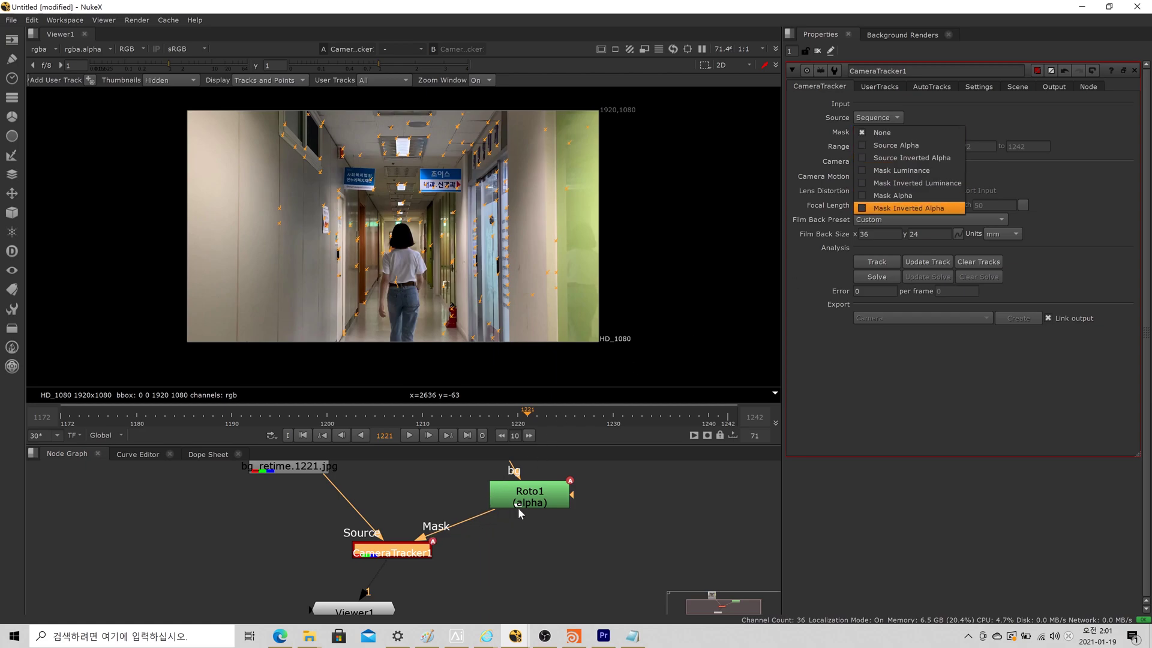
left_click(905, 196)
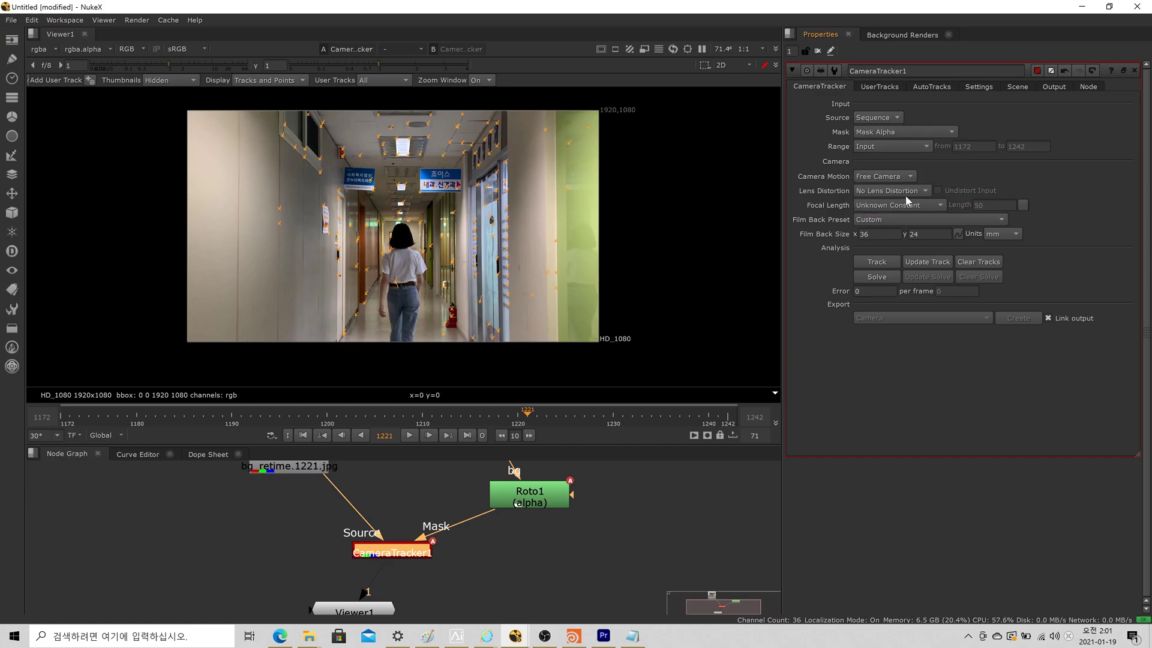
left_click(303, 436)
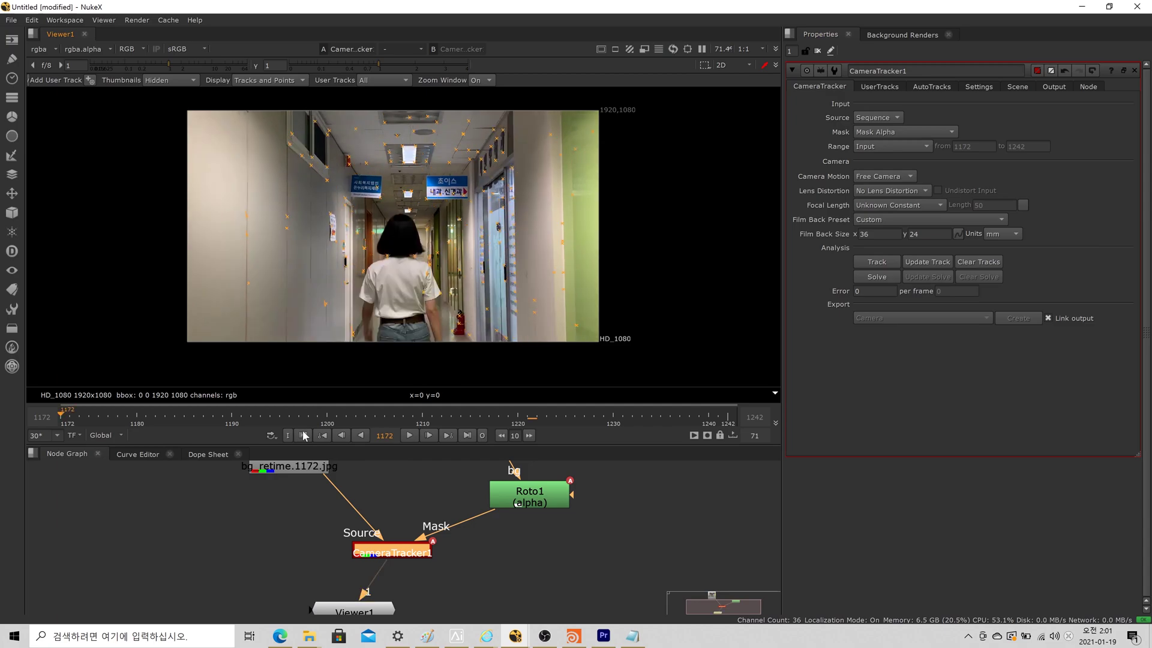
left_click(895, 266)
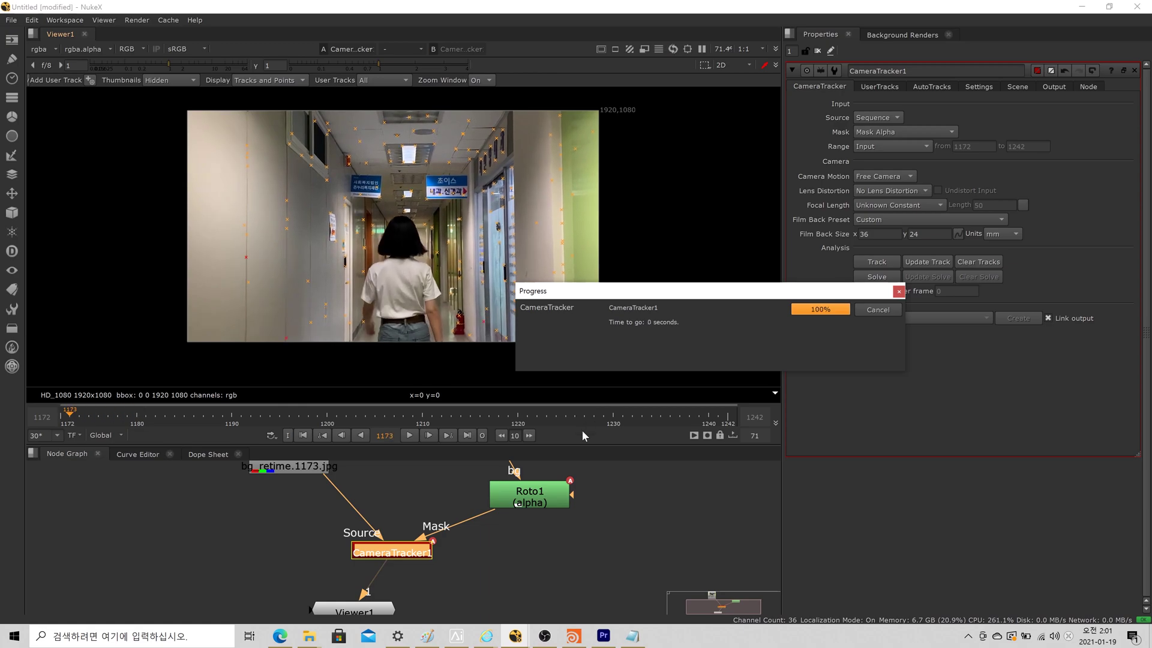
Step: Inspect the new track points between frames 1201 and 1219, looking closely at those on the green reflective wall
left_click_drag(234, 415, 337, 410)
scroll(600, 324, "up", 3)
scroll(580, 339, "down", 4)
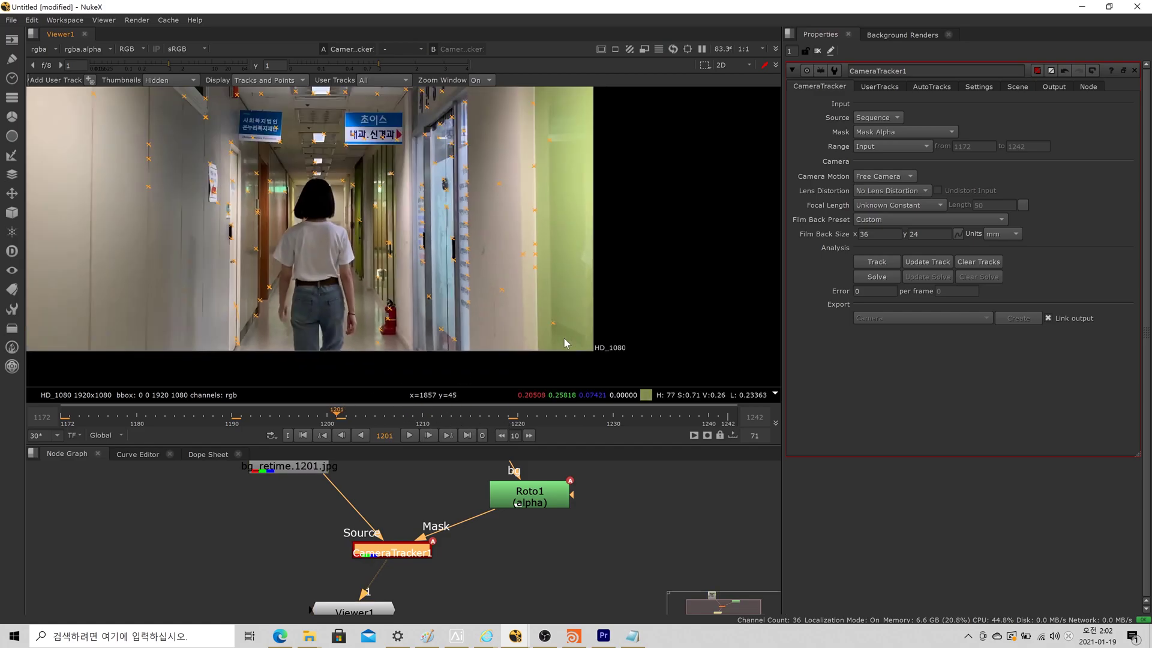
left_click(373, 420)
left_click_drag(373, 420, 480, 424)
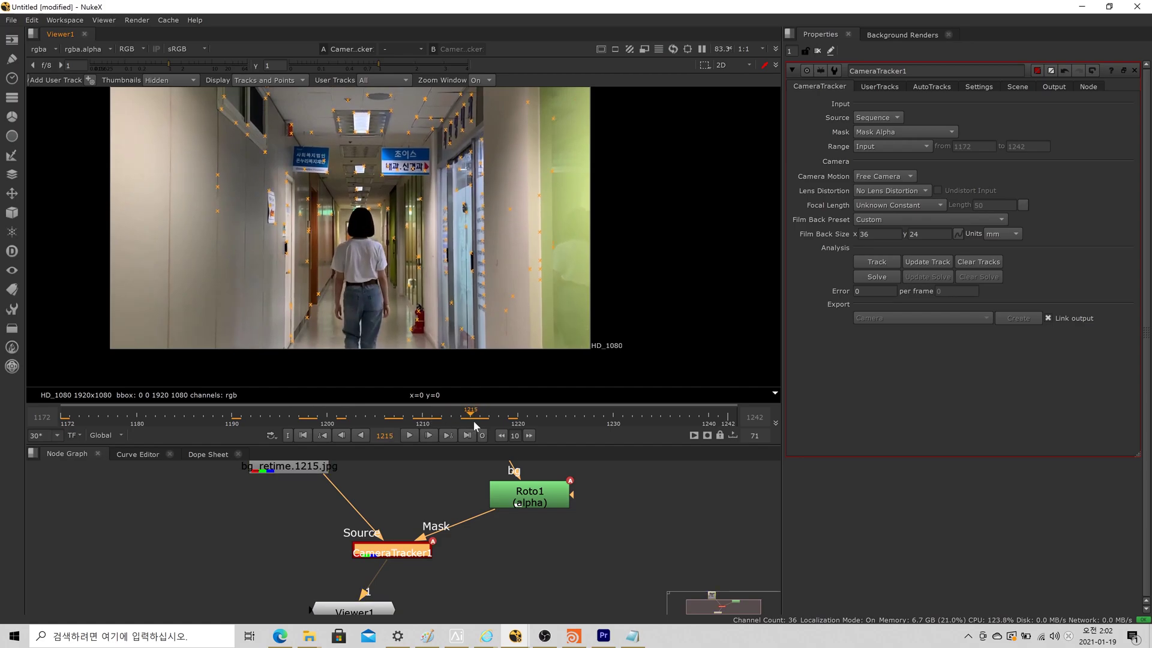
scroll(572, 250, "up", 4)
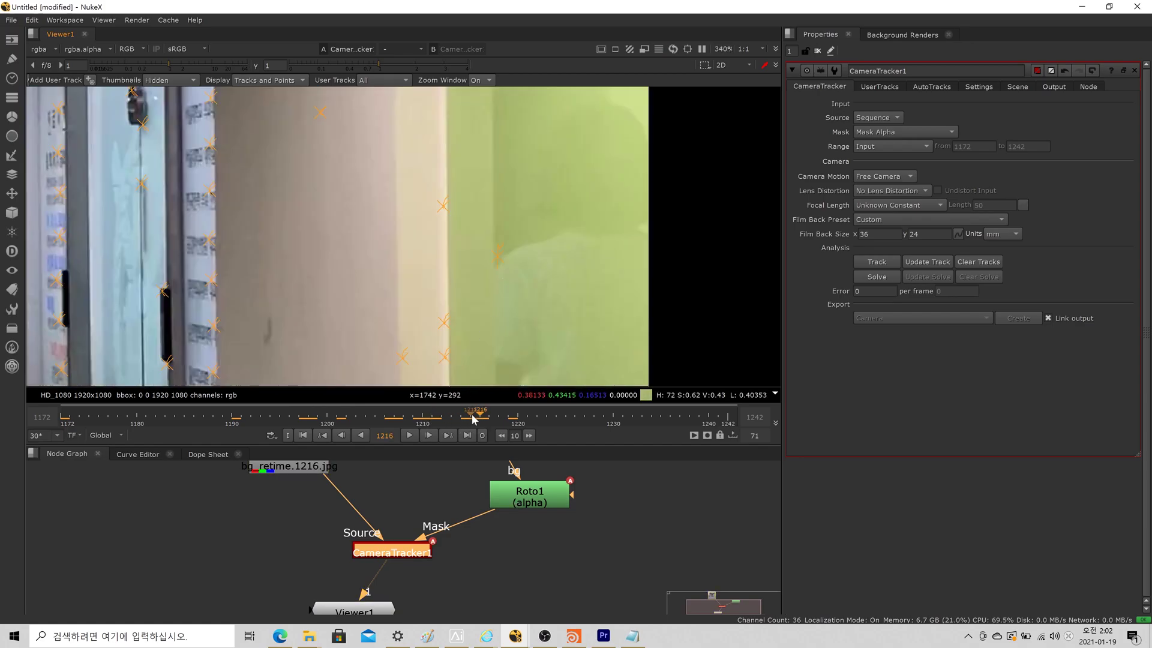
mouse_move(478, 419)
left_mouse_down()
mouse_move(459, 420)
mouse_move(496, 423)
left_mouse_up()
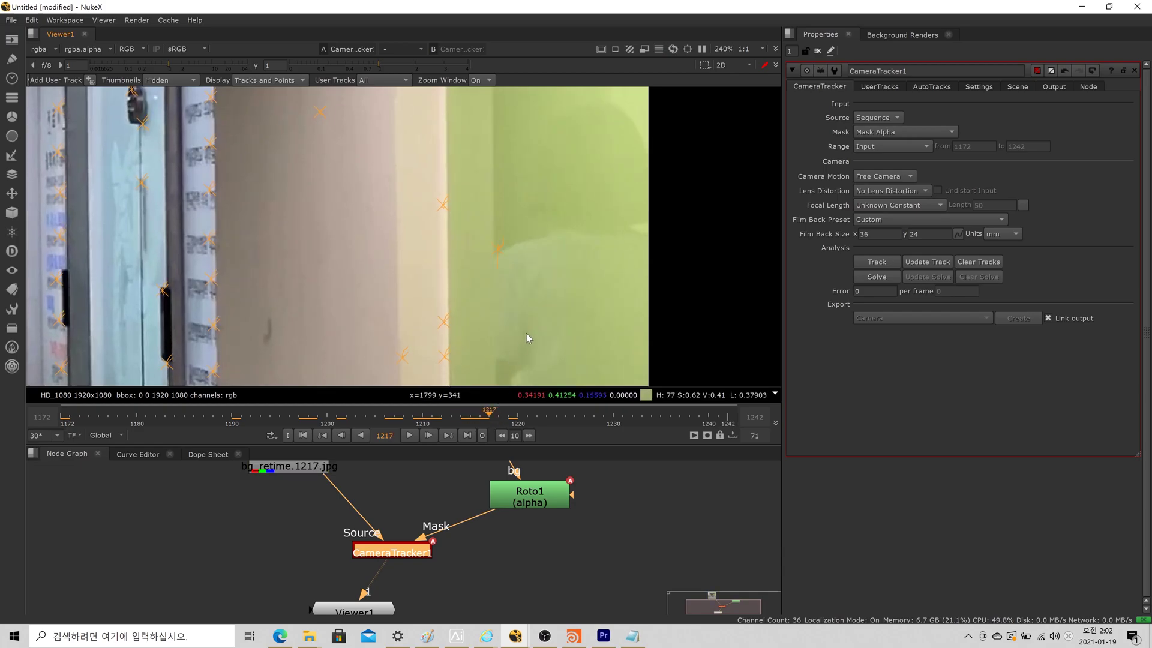
scroll(539, 323, "down", 5)
middle_click_drag(553, 322, 571, 279)
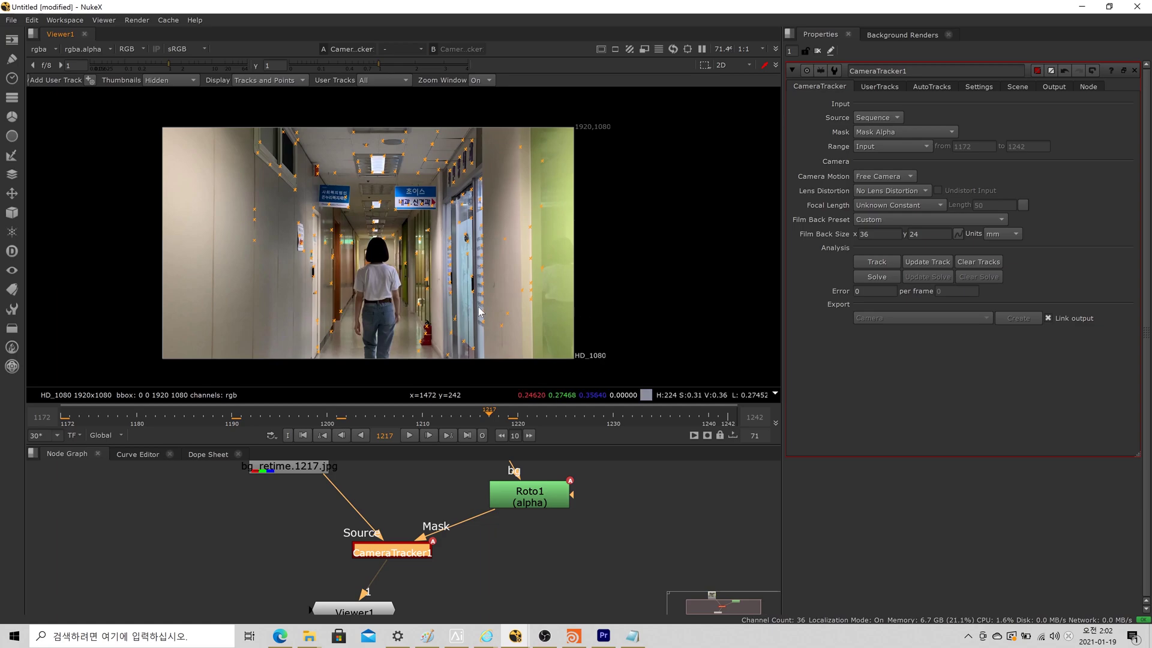
left_click_drag(218, 424, 509, 417)
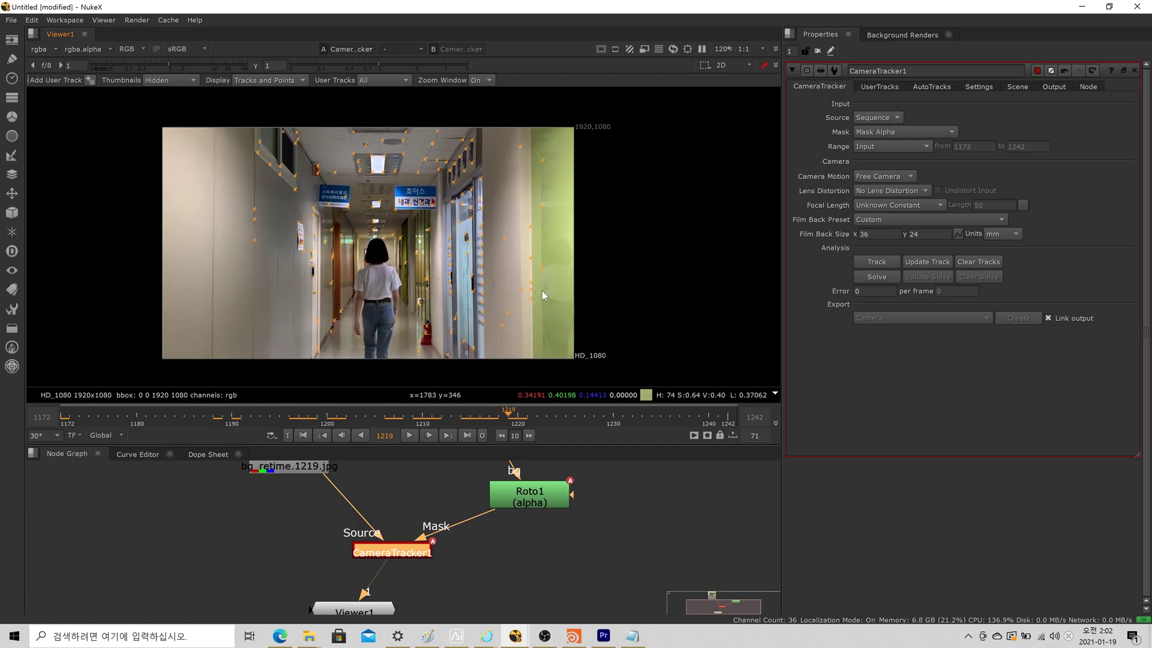
scroll(542, 291, "up", 3)
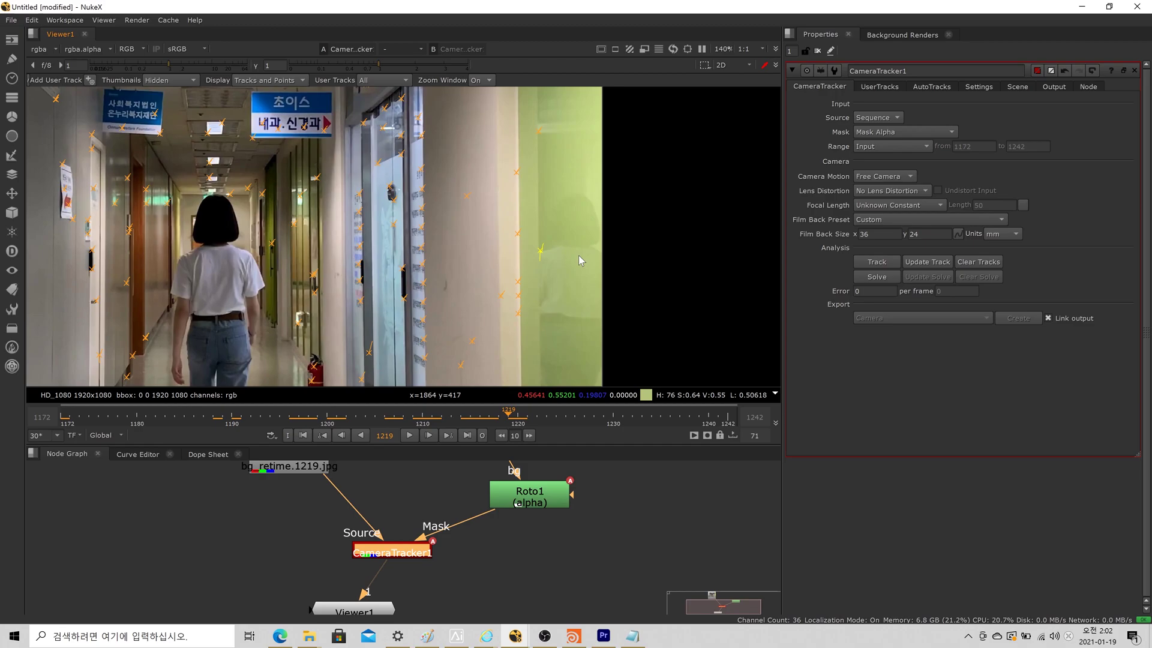
scroll(518, 330, "down", 4)
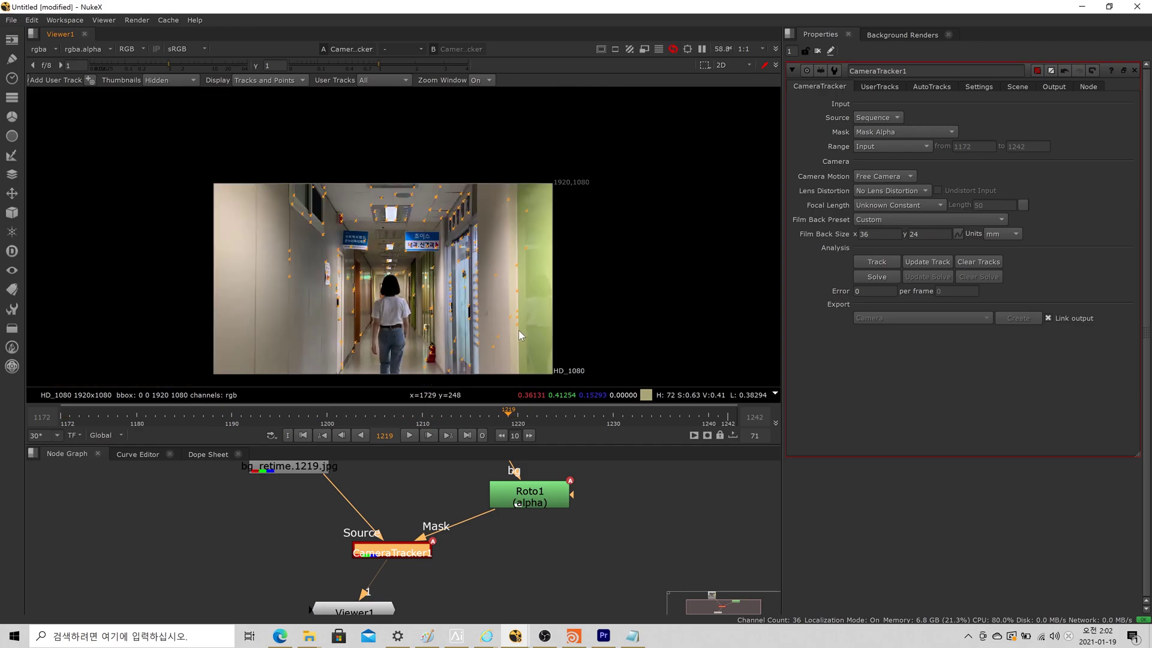
Step: Examine the track points on the pale wall and beside the woman's arm over frames 1172 to 1175, keeping the Global timeline range
left_click(309, 435)
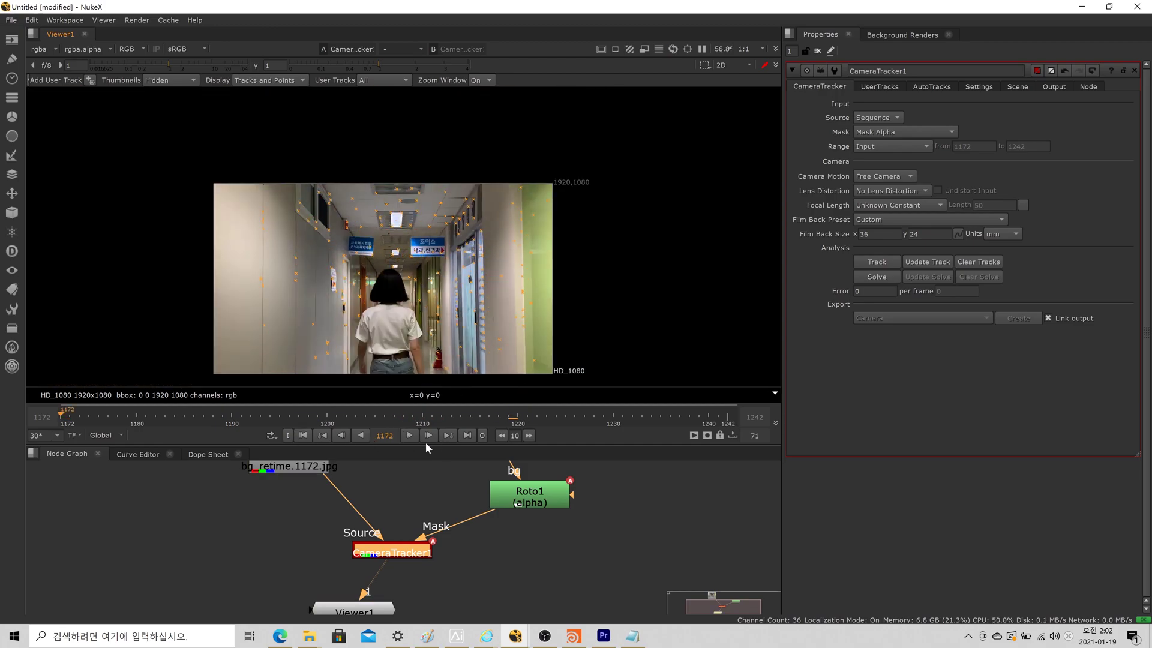
left_click(408, 435)
left_click(409, 435)
left_click_drag(63, 415, 89, 415)
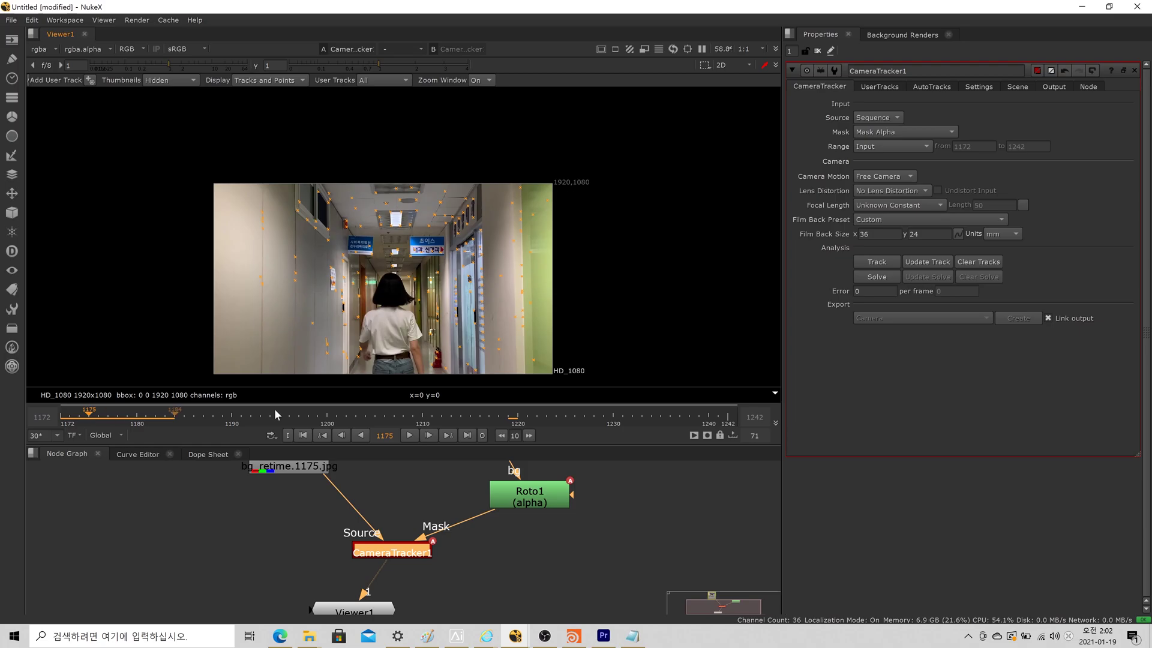
scroll(278, 368, "up", 3)
scroll(282, 342, "up", 2)
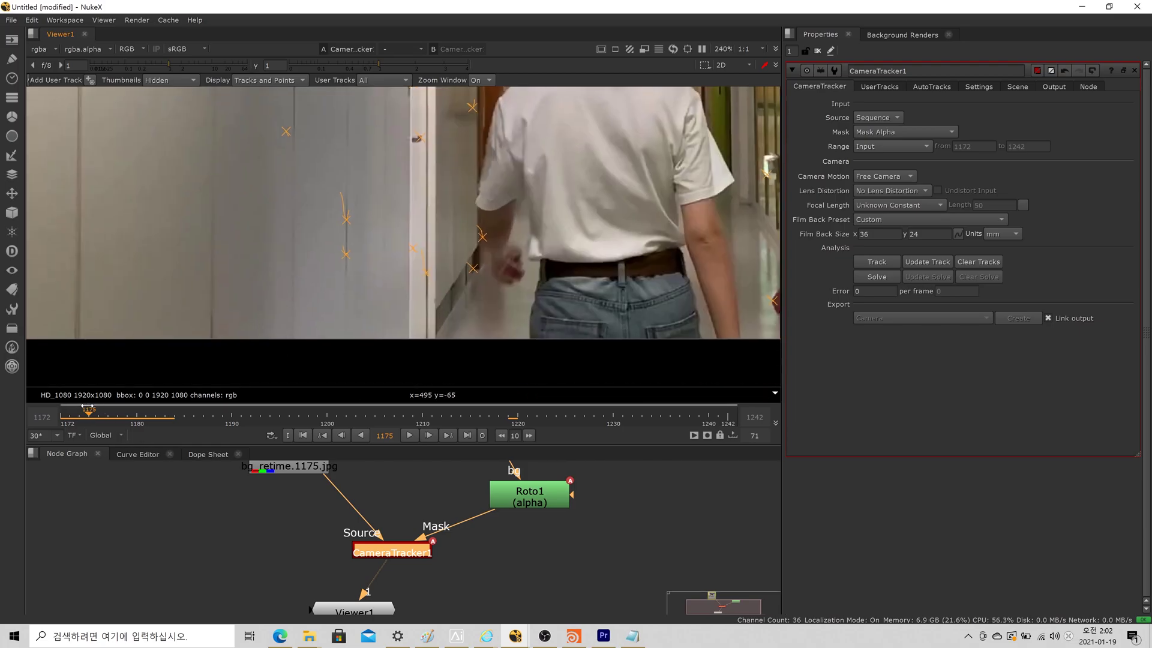
left_click(75, 414)
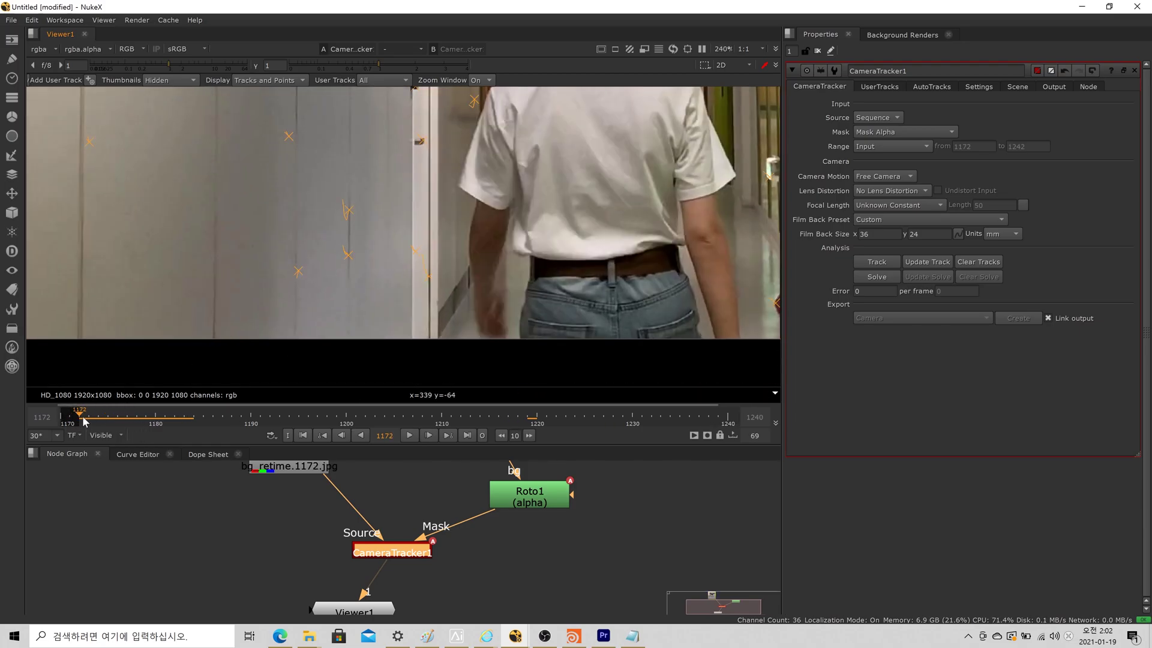
left_click(75, 416)
left_click_drag(75, 415, 108, 415)
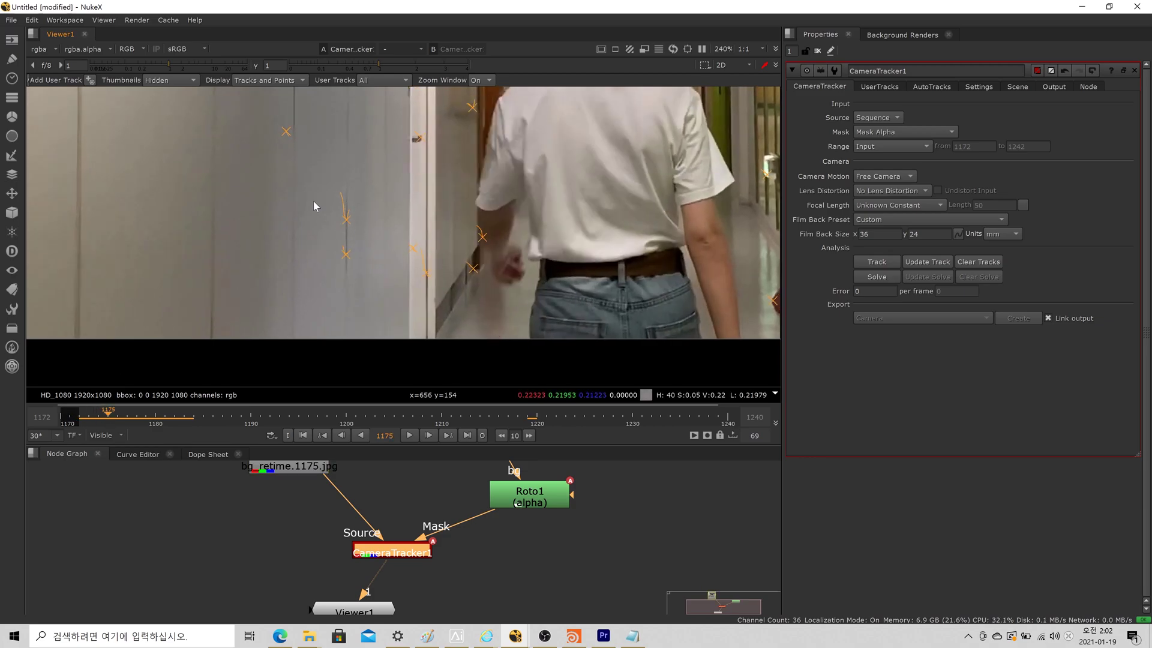
left_click(100, 415)
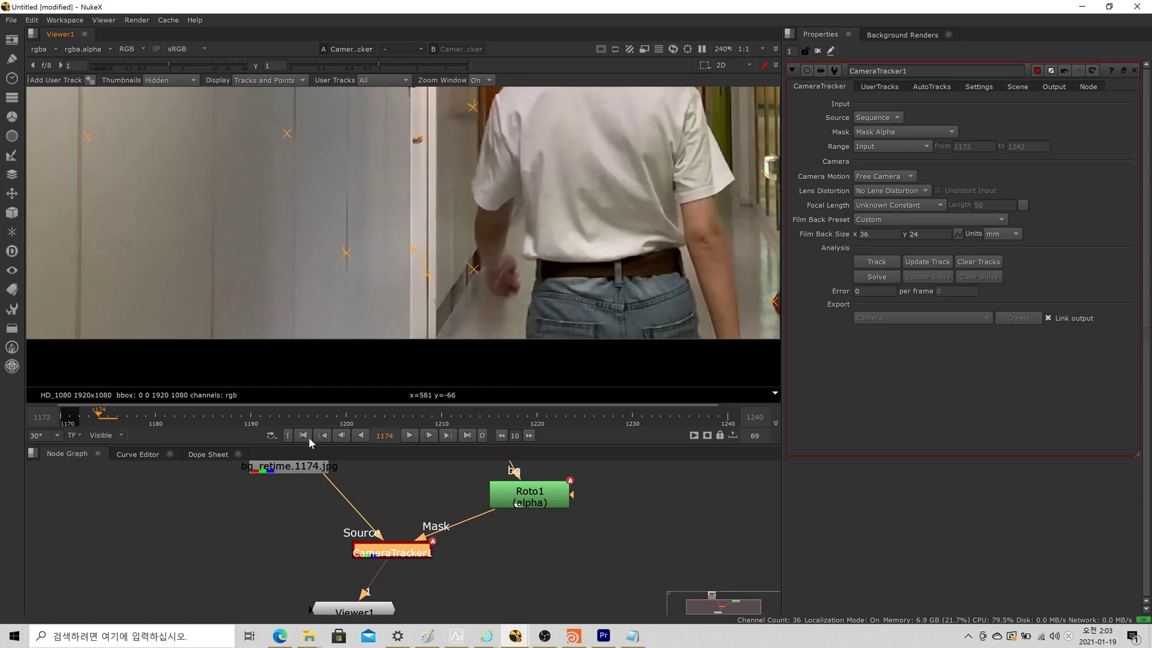
left_click(117, 435)
left_click(114, 442)
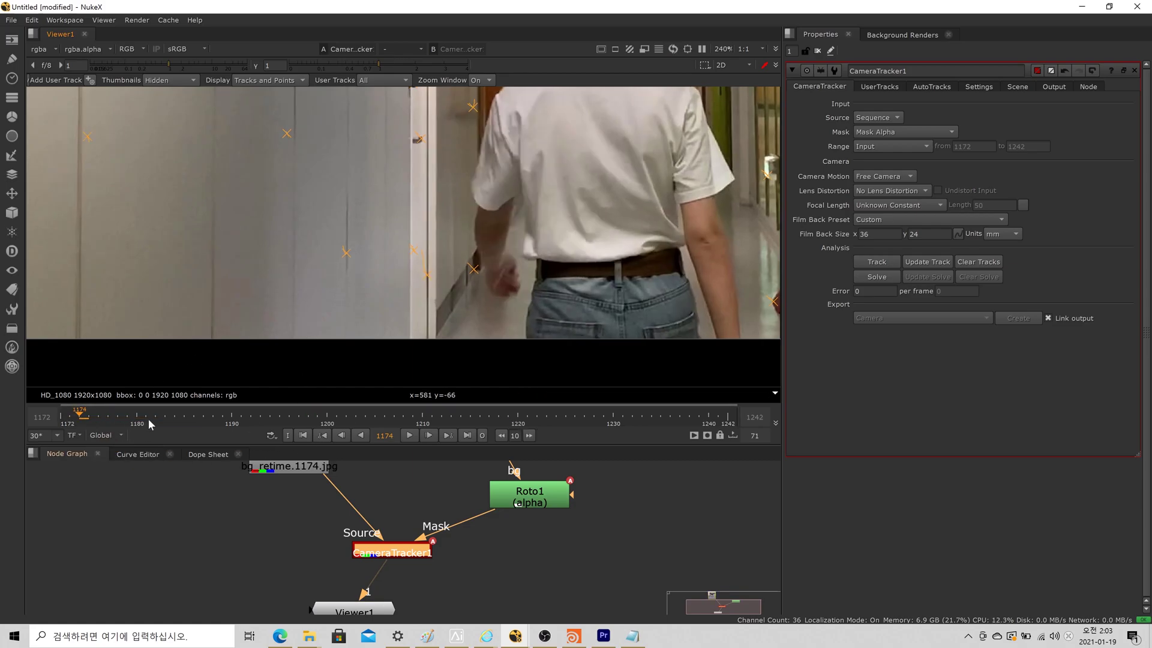
Step: Fit the full frame in view and play the sequence from frame 1172 to review the masked tracks
key("f")
middle_click_drag(378, 211, 359, 242)
left_click(303, 437)
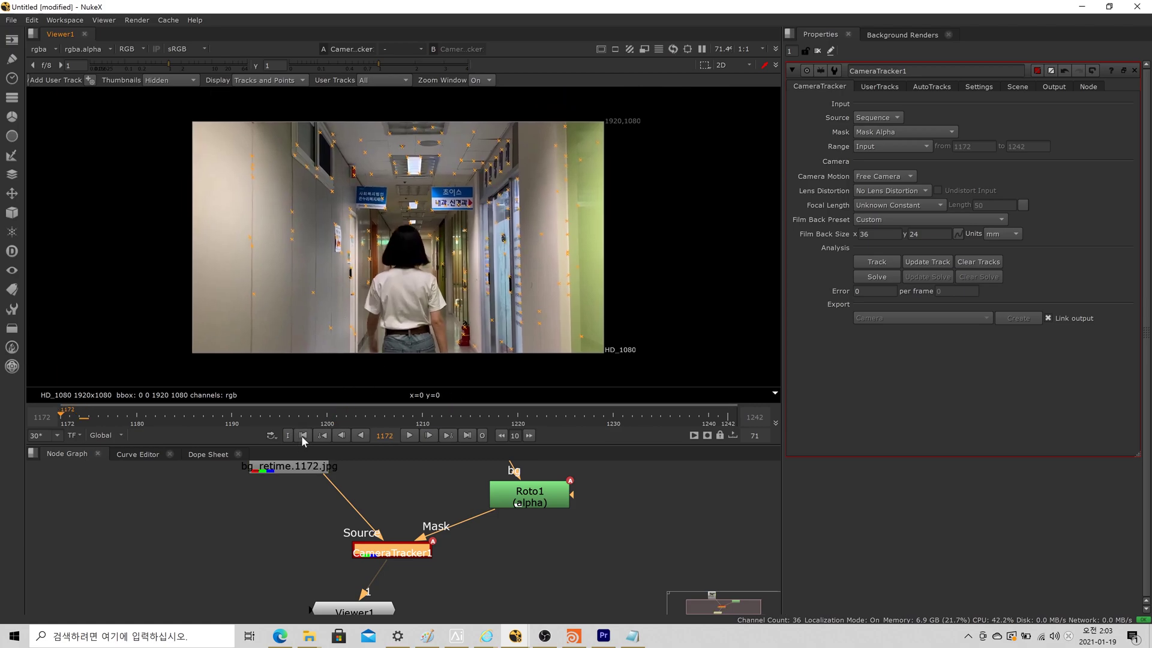
left_click(409, 435)
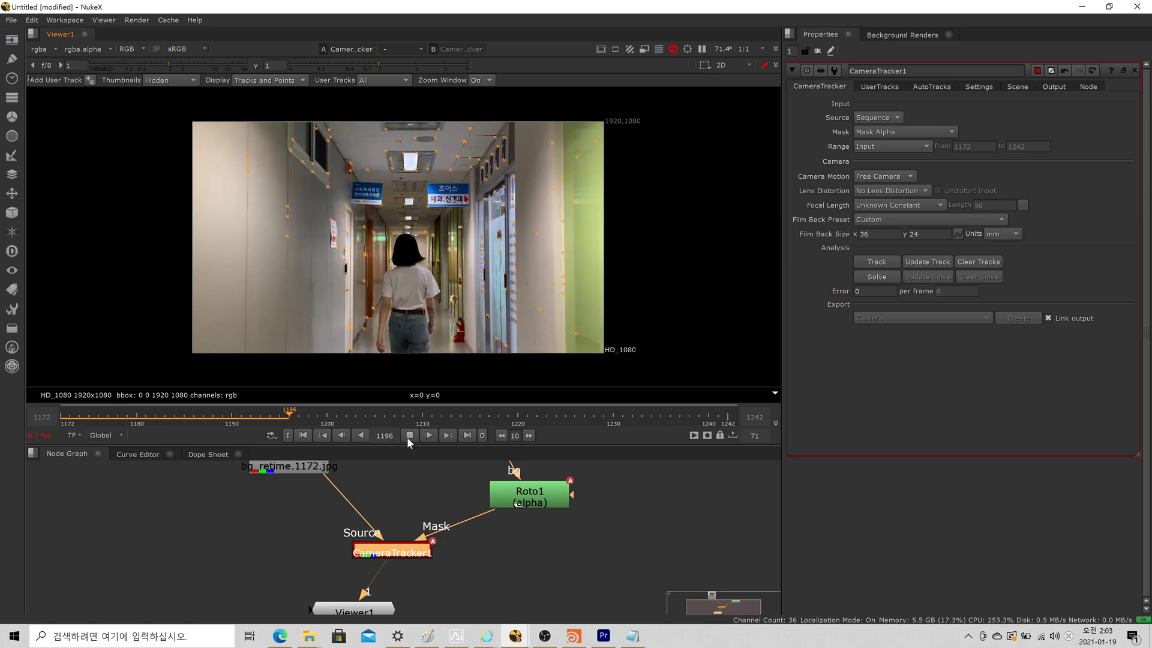
Step: Stop playback and return to the first frame, 1172
left_click(410, 435)
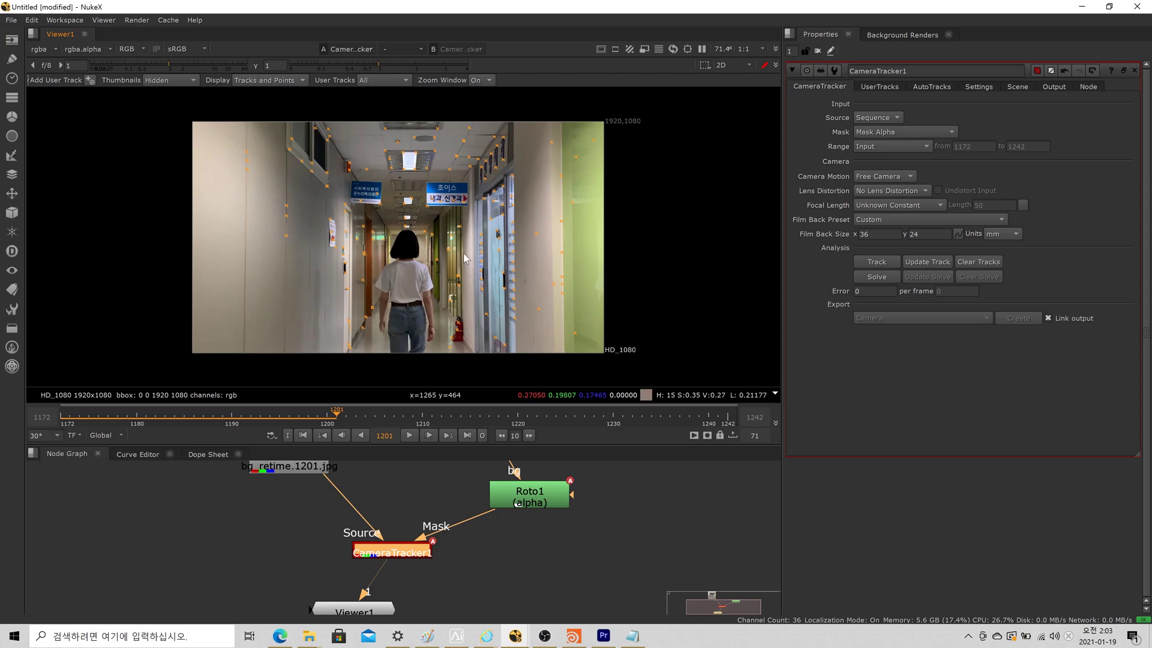
left_click(303, 436)
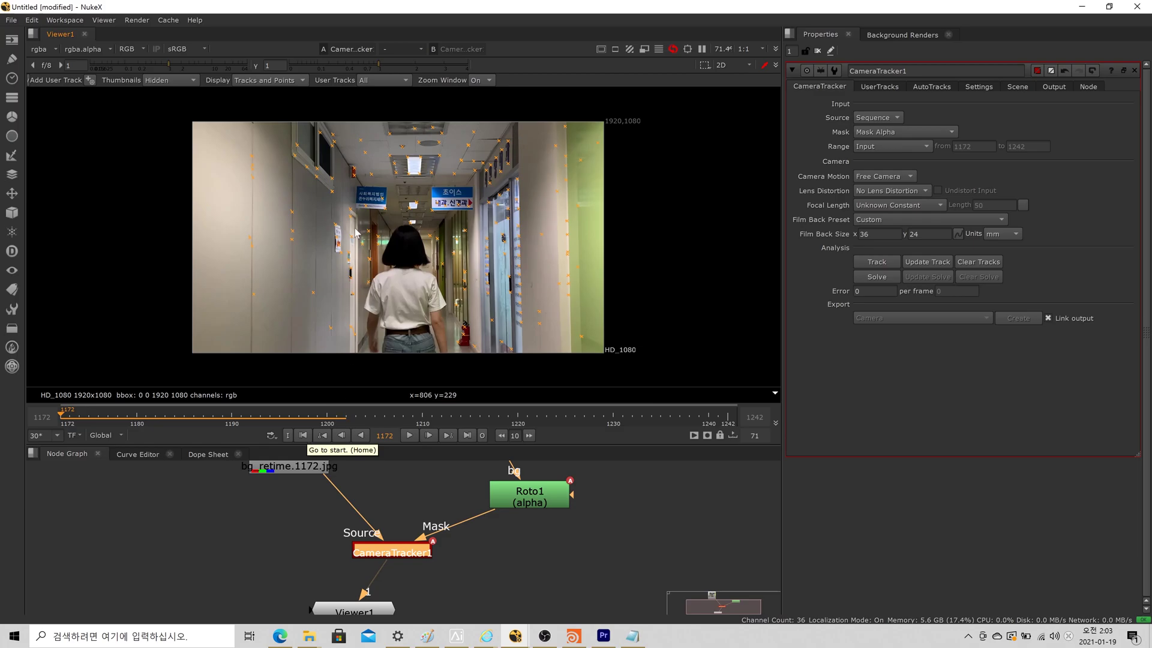
scroll(368, 285, "up", 3)
scroll(366, 185, "down", 2)
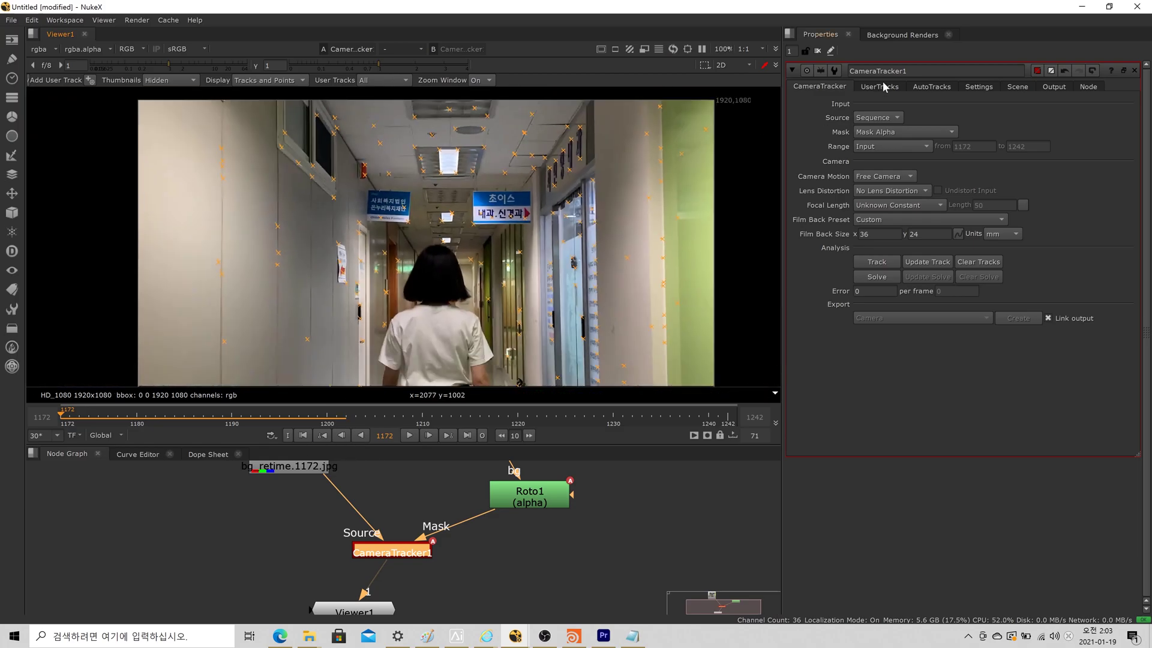
Step: Add a new user track to CameraTracker1 at frame 1172 and zoom in near the hanging signs
left_click(884, 87)
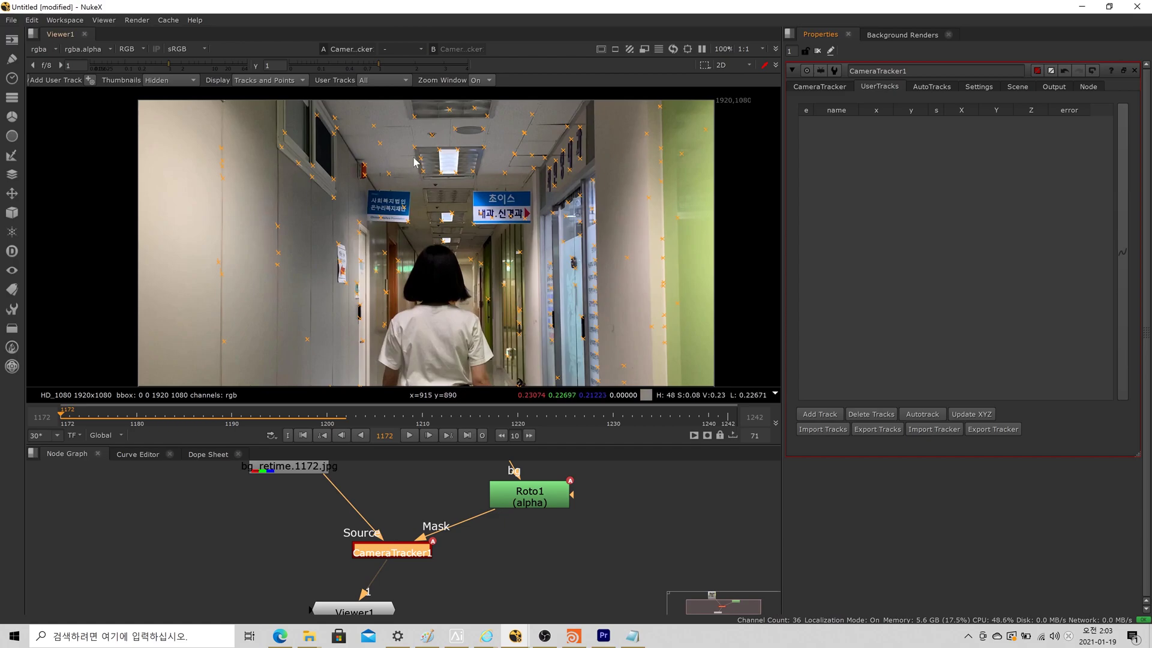
scroll(414, 162, "up", 1)
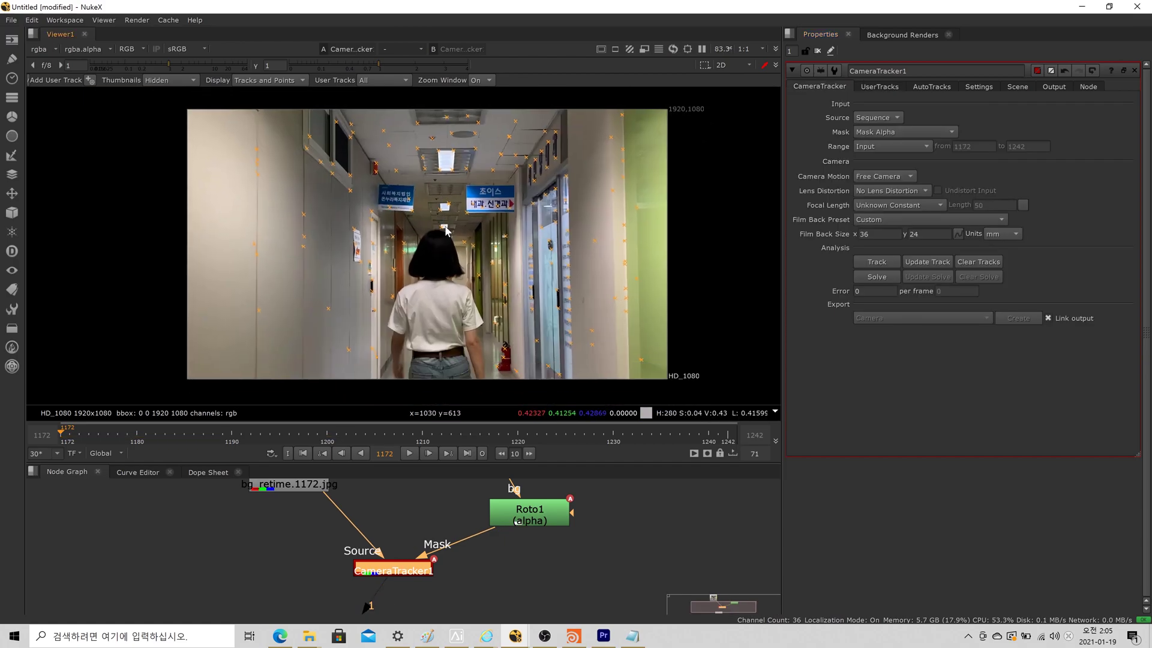
left_click(891, 88)
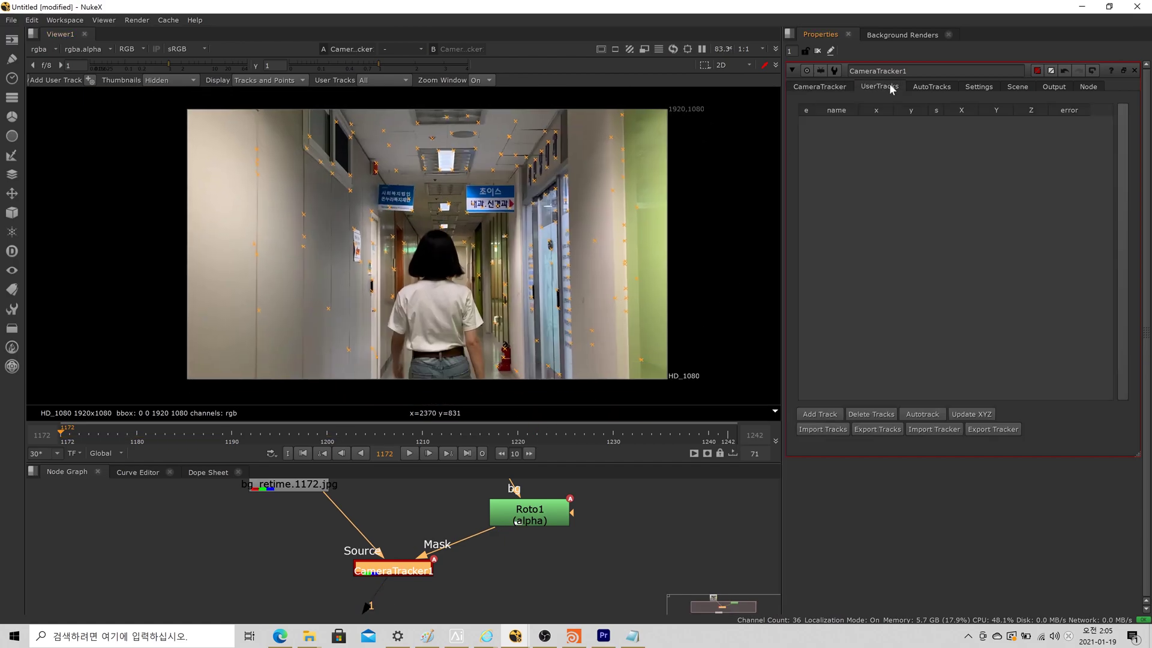
left_click(820, 414)
scroll(405, 217, "up", 4)
scroll(406, 219, "up", 2)
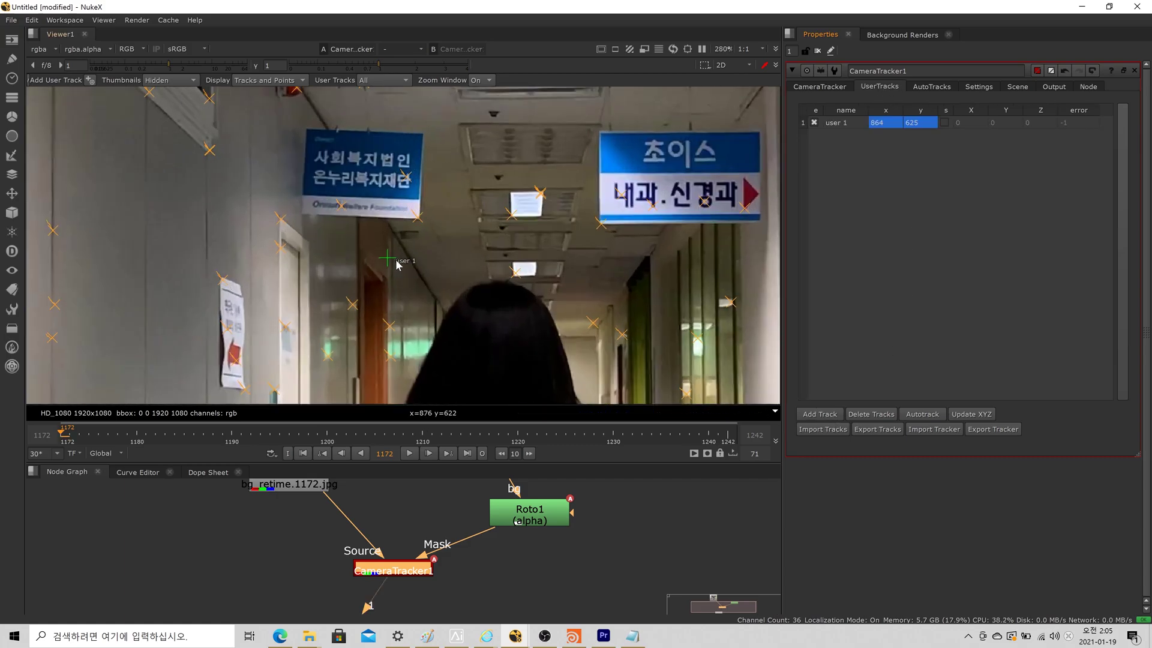
scroll(406, 252, "up", 1)
Step: Place the user track on the first character (사) of the blue 사회복지법인 sign, at about x 783, y 744.6
left_click(407, 295)
left_click_drag(407, 294, 337, 171)
scroll(339, 193, "up", 7)
key("KP_6")
key("KP_8")
scroll(371, 235, "down", 2)
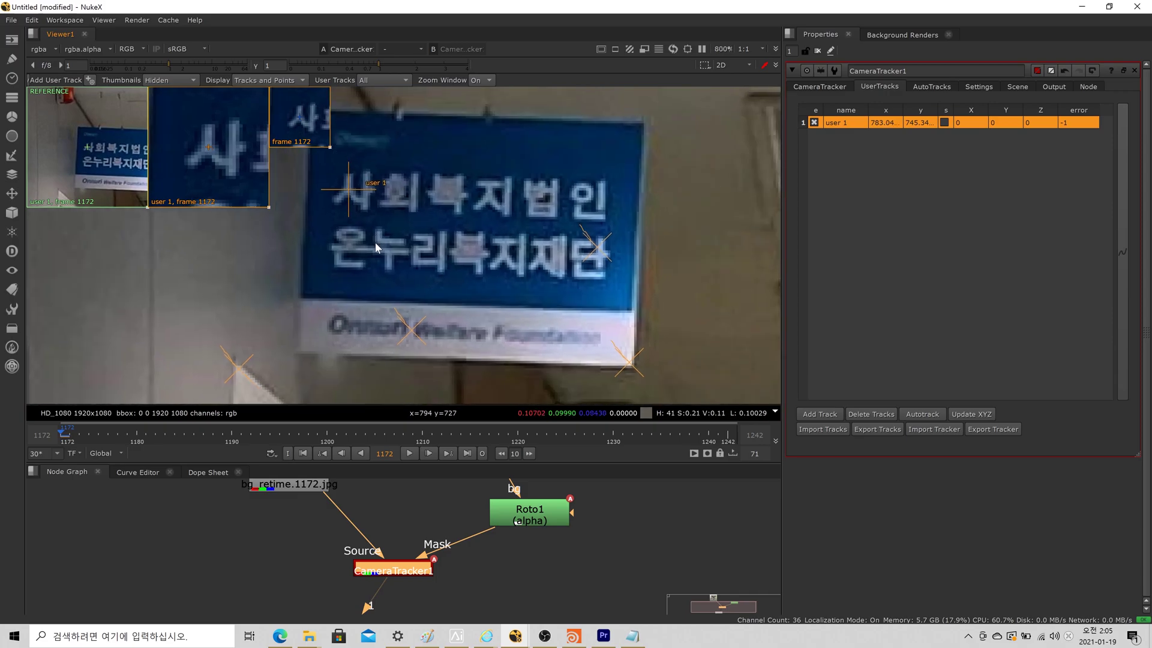
left_click_drag(349, 198, 349, 200)
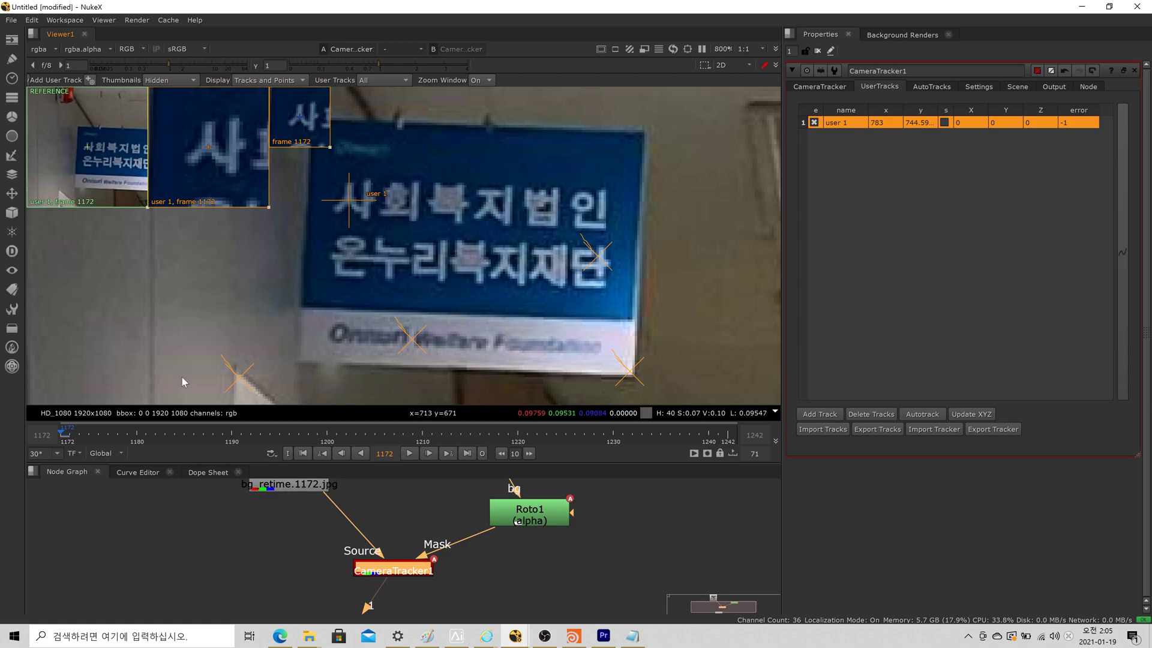
Step: Reposition the user track onto the sign's first character at frames 1180 and 1176
left_click(70, 441)
left_click(136, 436)
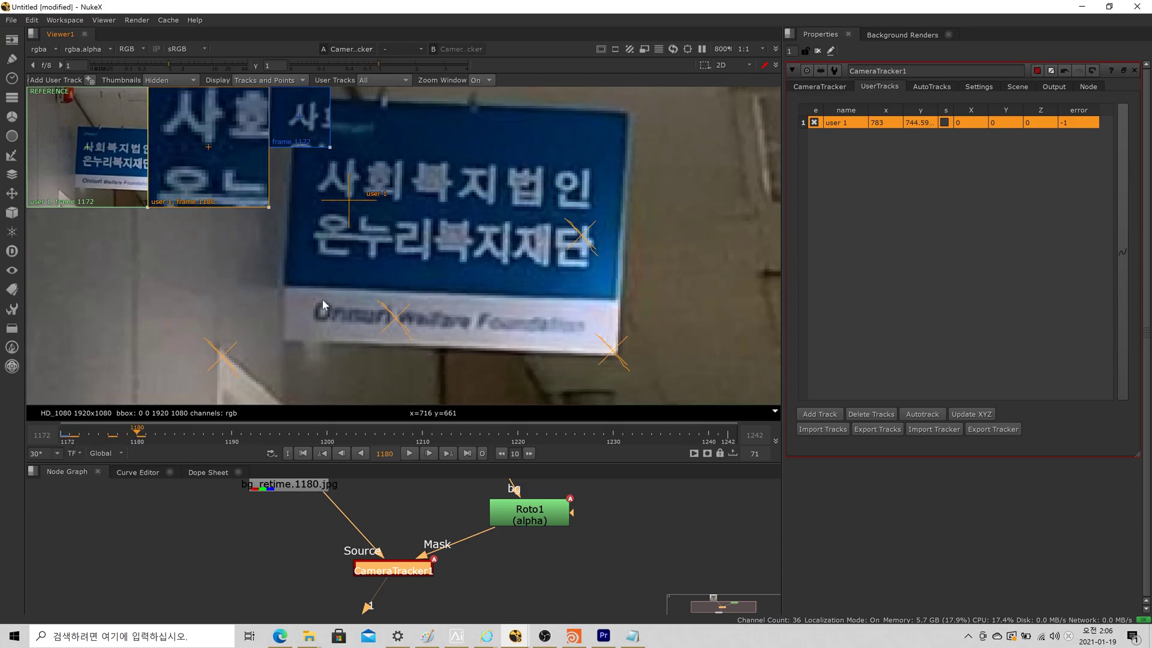
left_click_drag(334, 195, 336, 188)
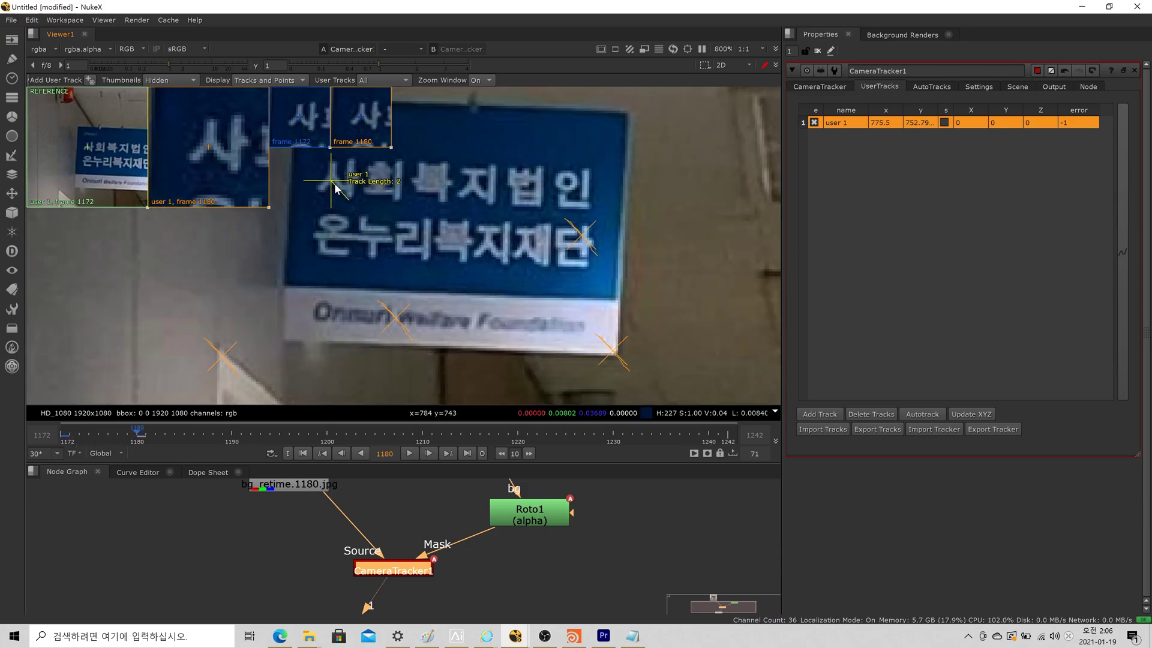
left_click_drag(132, 431, 100, 429)
left_click_drag(341, 191, 345, 198)
Step: Align the user track with the sign's first character at frames 1173, 1174 and 1175
key("Left")
key("Left")
key("Left")
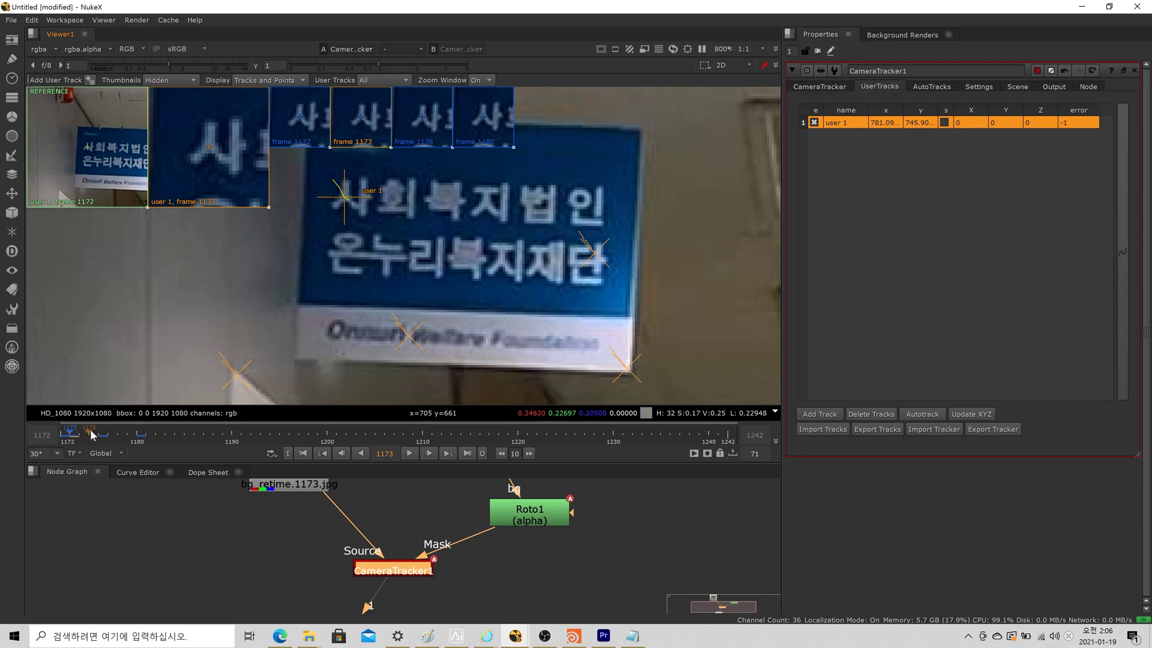
key("Right")
key("Right")
key("Left")
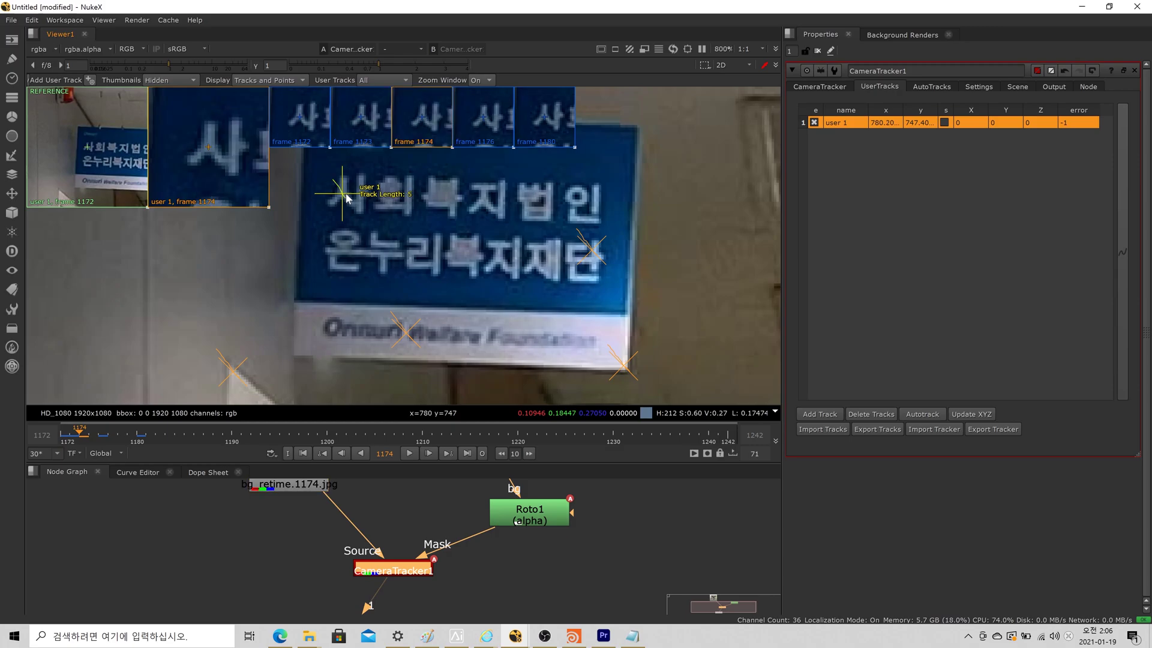
left_click_drag(346, 198, 346, 195)
key("Right")
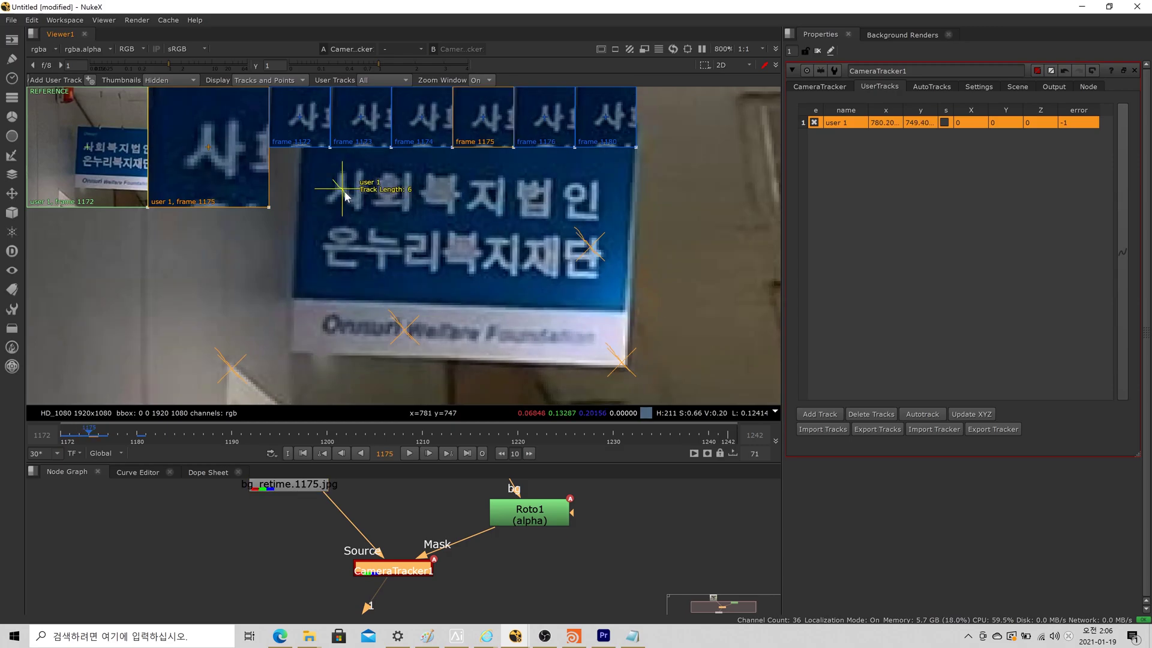
Step: Continue frame by frame from 1177 to 1182, keeping the user track keyed on the sign's first character
key("Right")
key("Right")
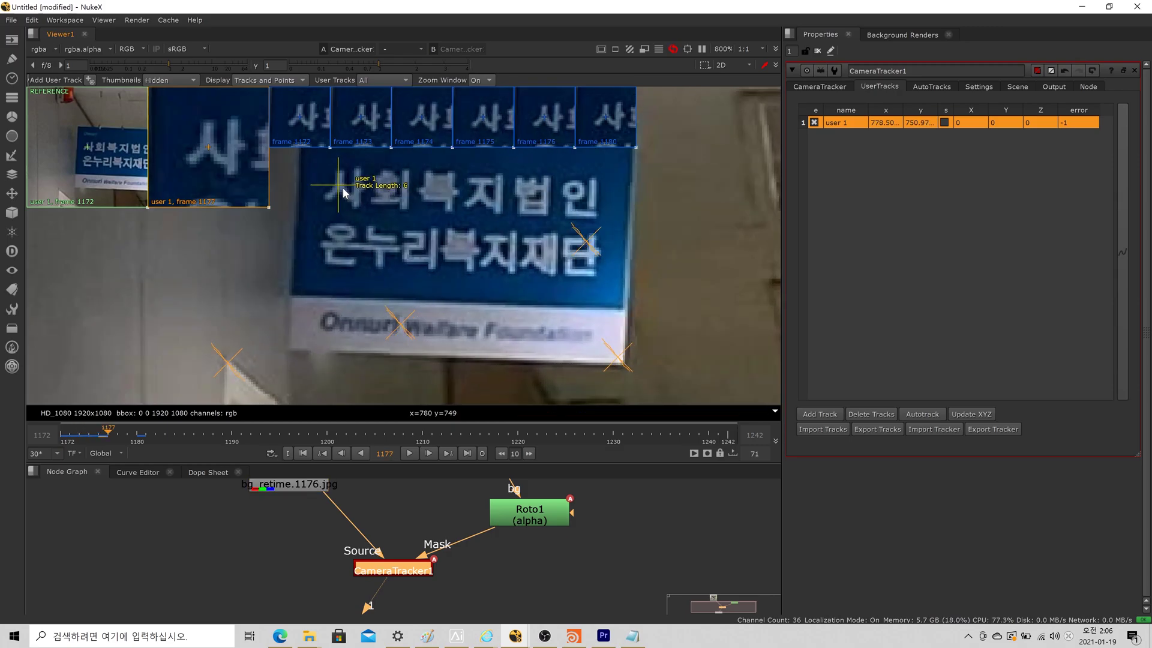
key("Right")
left_click_drag(344, 192, 339, 187)
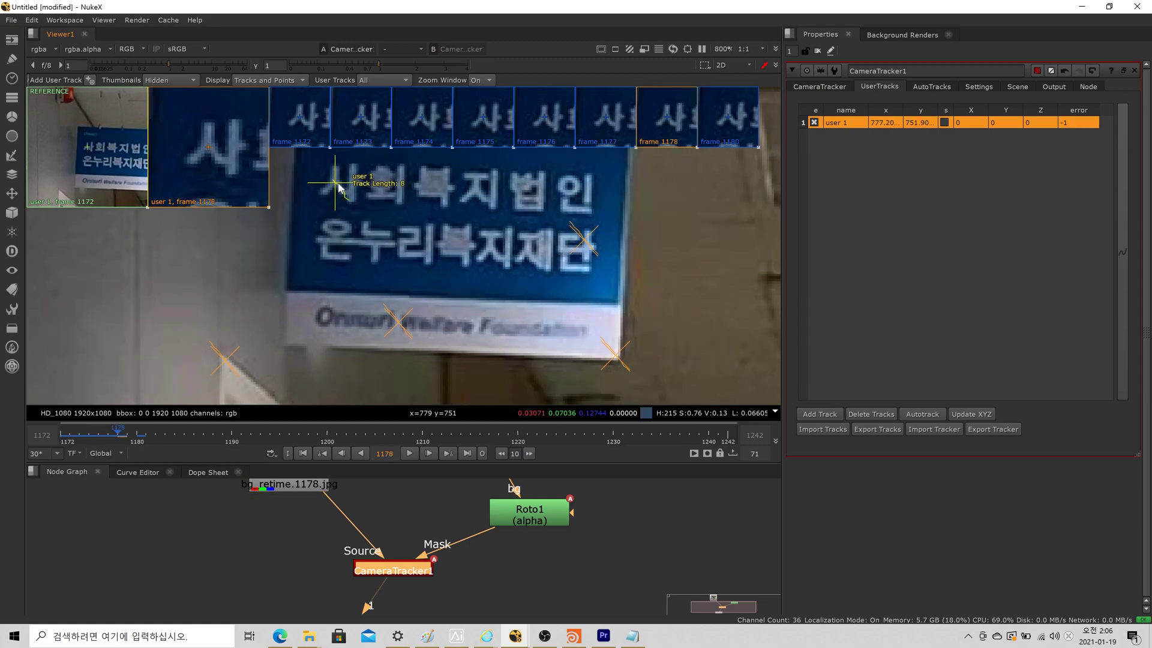
key("Right")
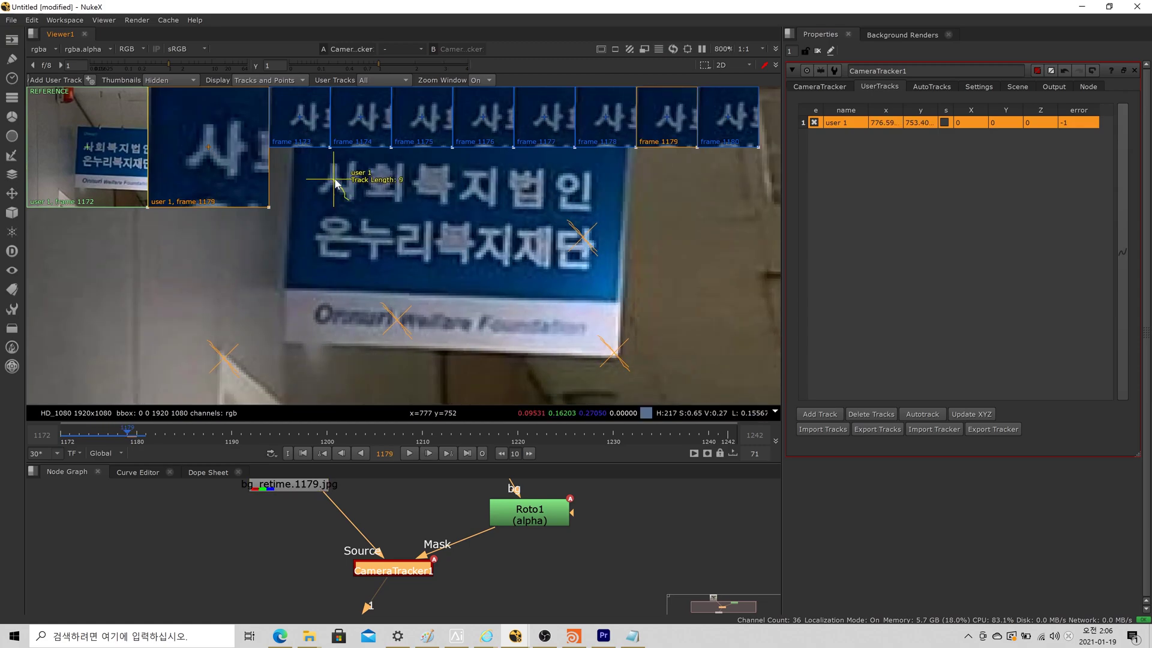
key("Right")
left_click_drag(335, 183, 331, 176)
key("Right")
key("Right")
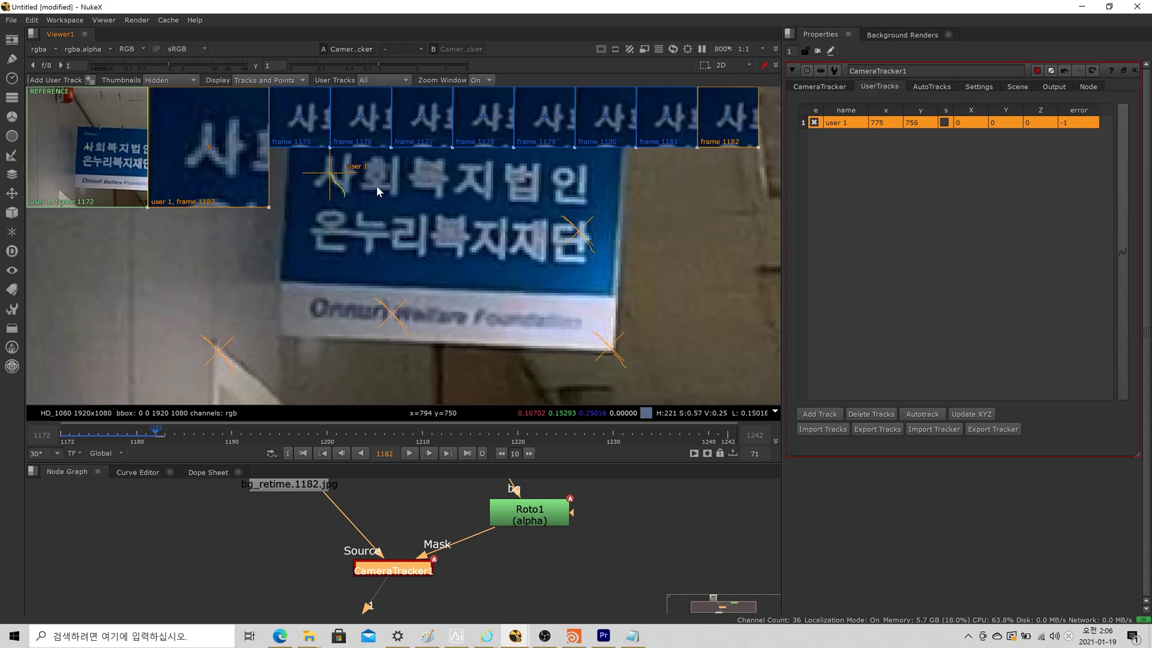
Step: Autotrack the user track through the remaining frames, then scrub the timeline to frame 1187 to check it on the sign
scroll(402, 226, "down", 3)
scroll(402, 228, "up", 1)
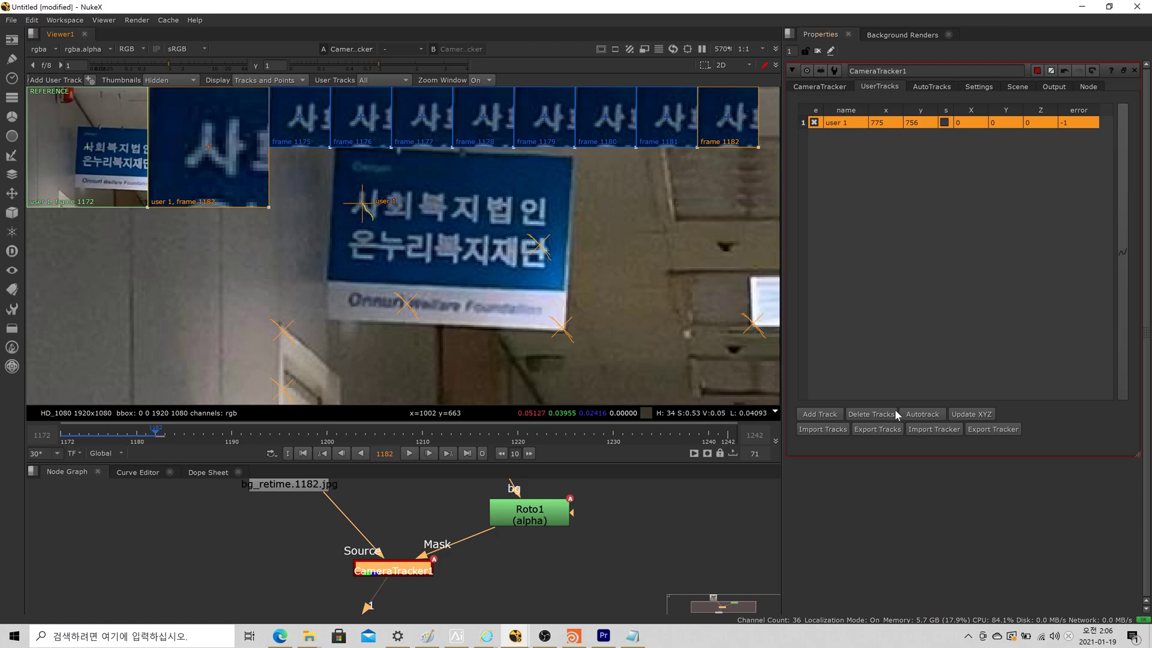
left_click(914, 413)
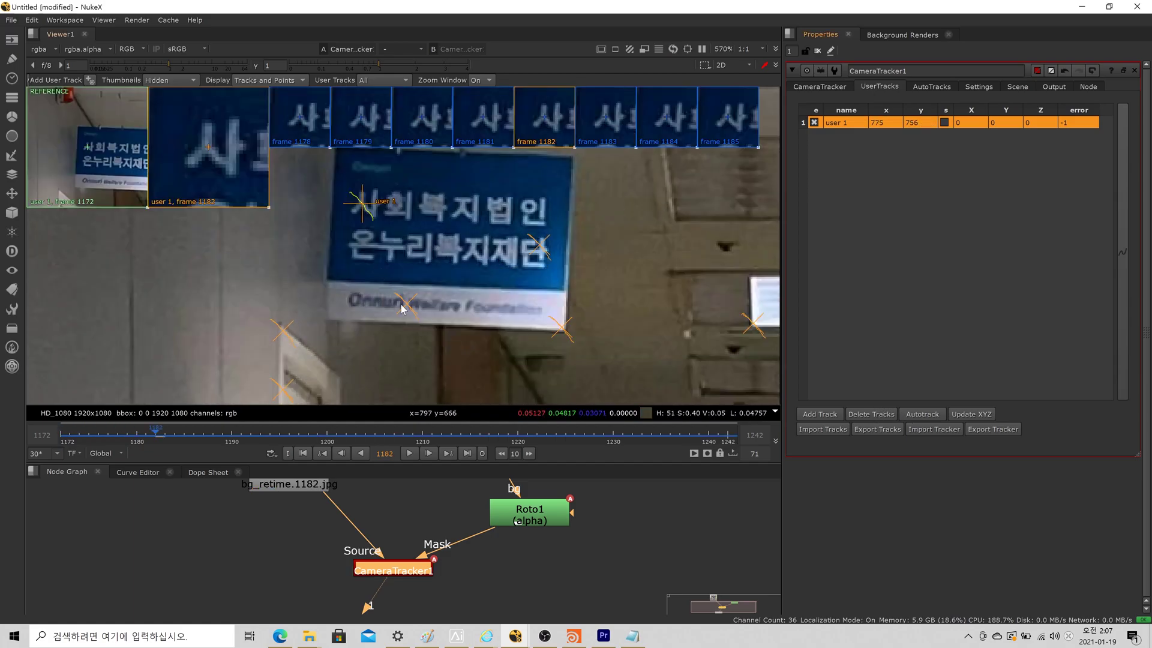
left_click(274, 436)
left_click_drag(274, 435, 203, 438)
scroll(456, 330, "down", 5)
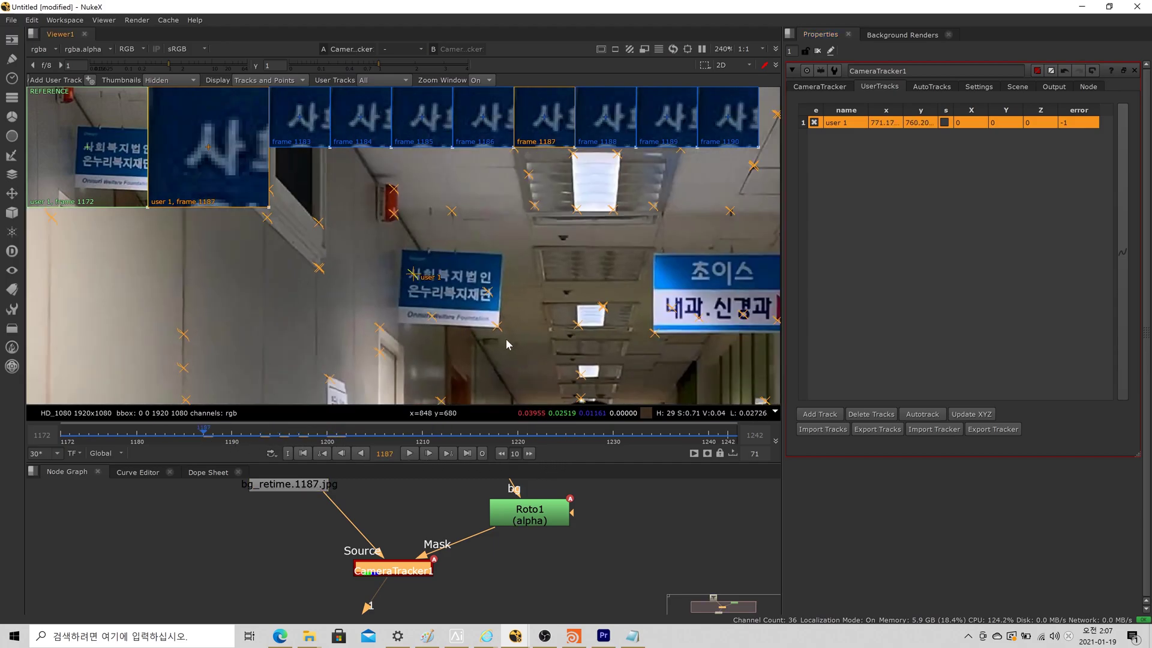
scroll(439, 273, "down", 5)
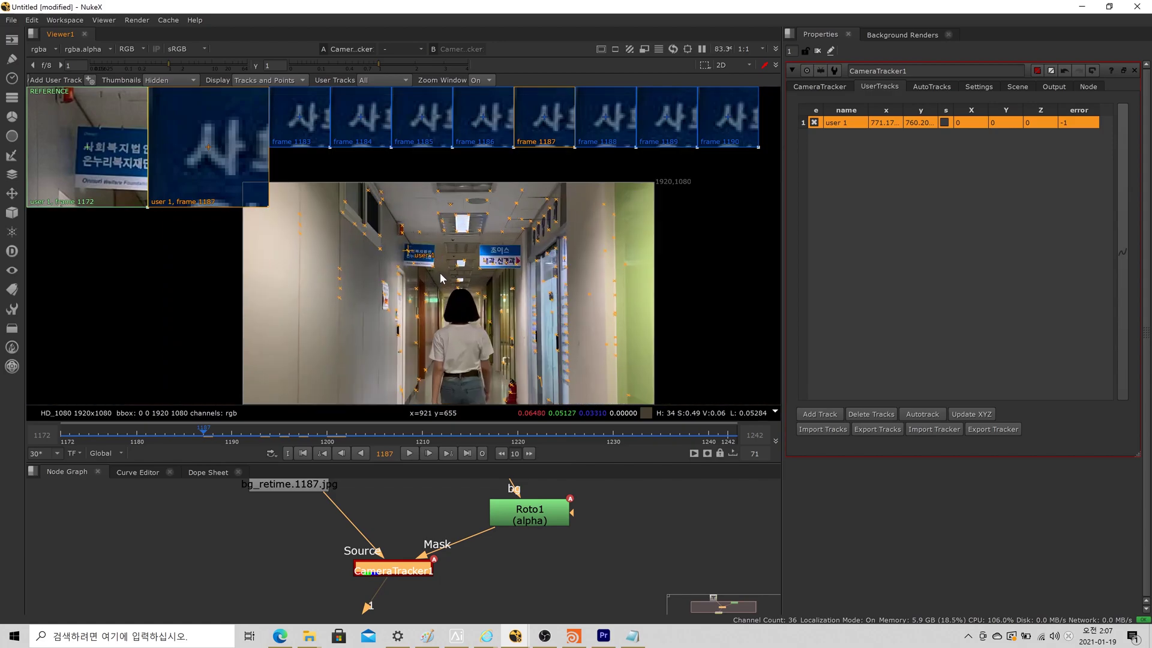
scroll(441, 272, "up", 2)
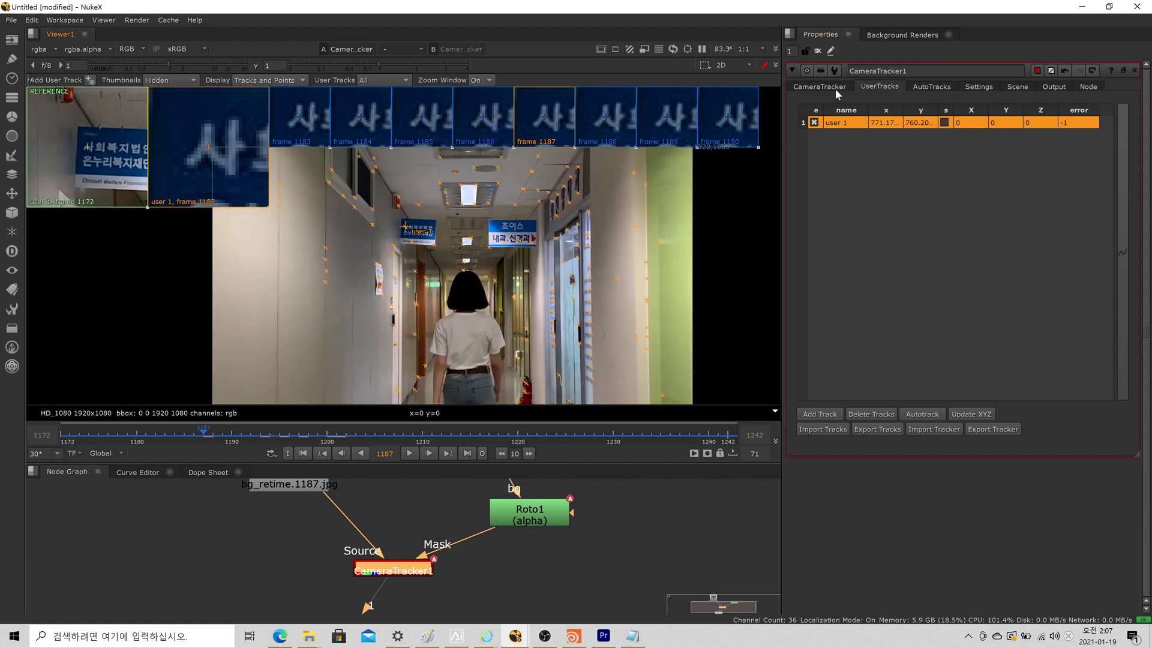
Step: Solve the camera in CameraTracker1 using the automatic tracks and the user track
left_click(837, 90)
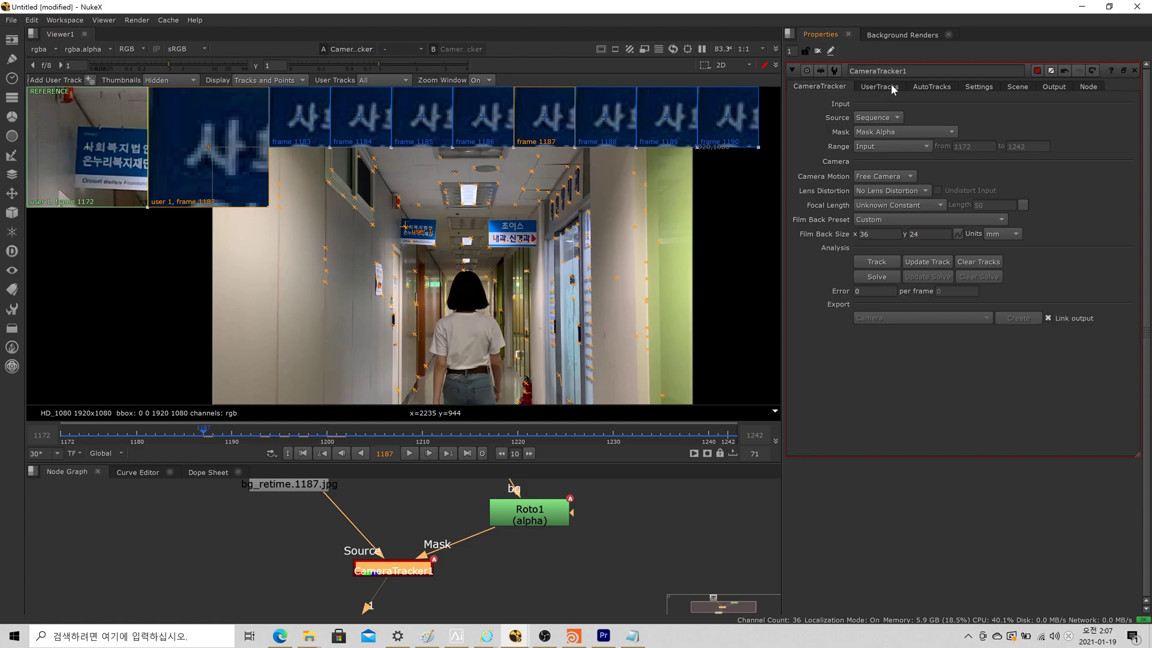
scroll(488, 250, "down", 3)
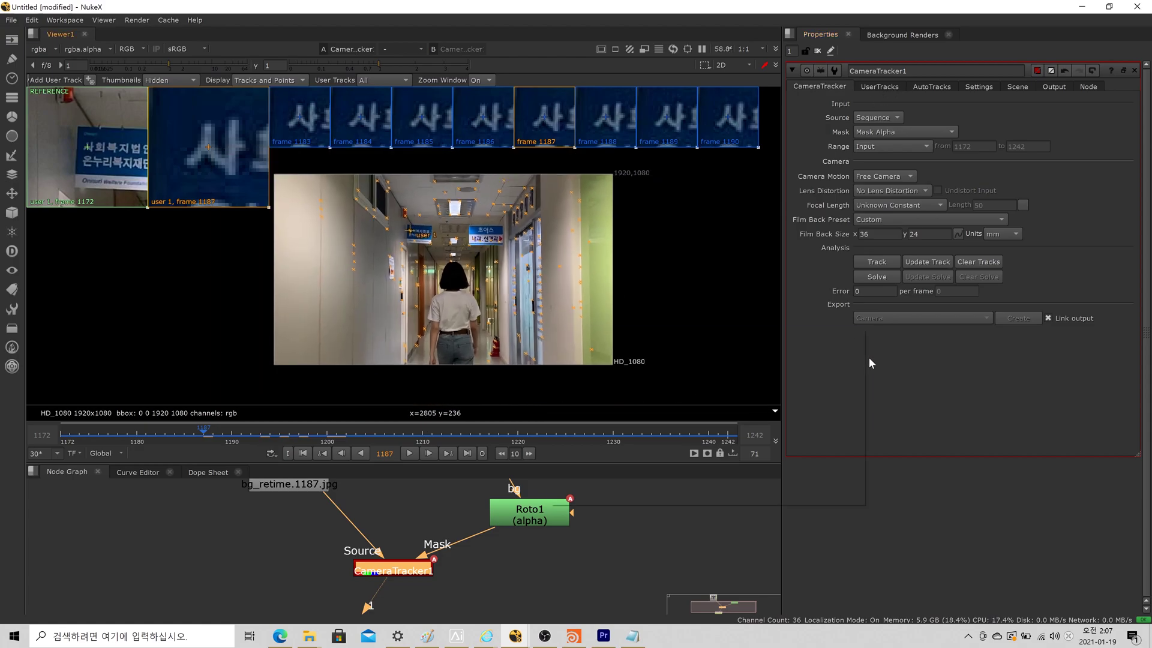
left_click(883, 276)
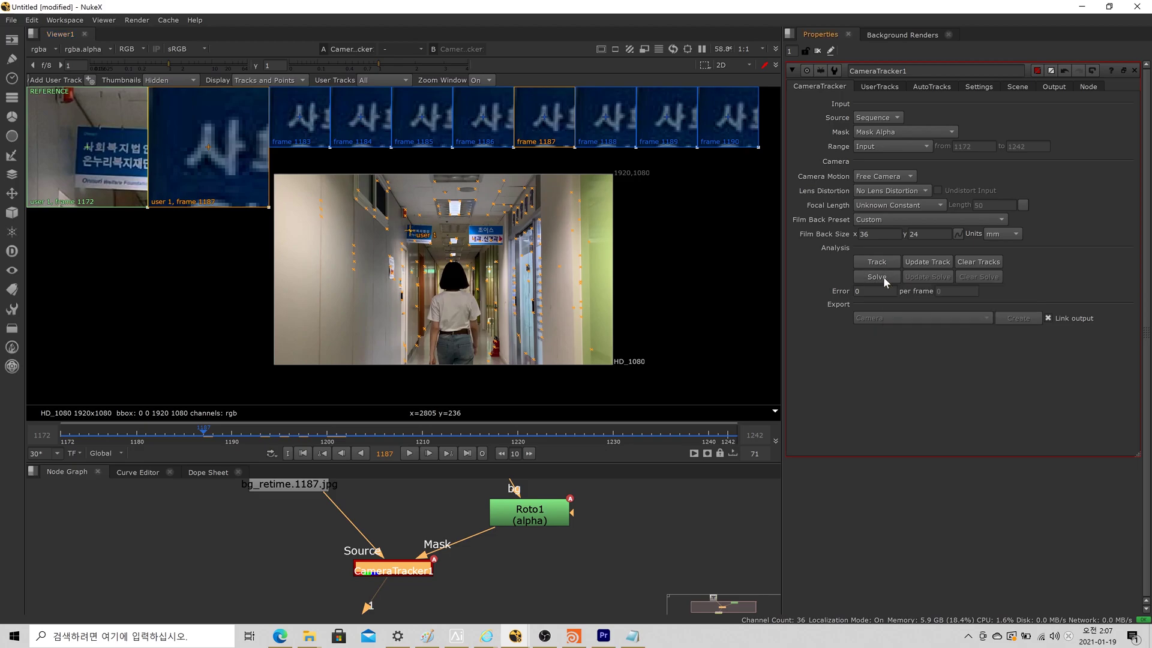
Step: Inspect the solved track points on the walls, ceiling and doors at frame 1187 and again at frame 1210
scroll(463, 303, "up", 2)
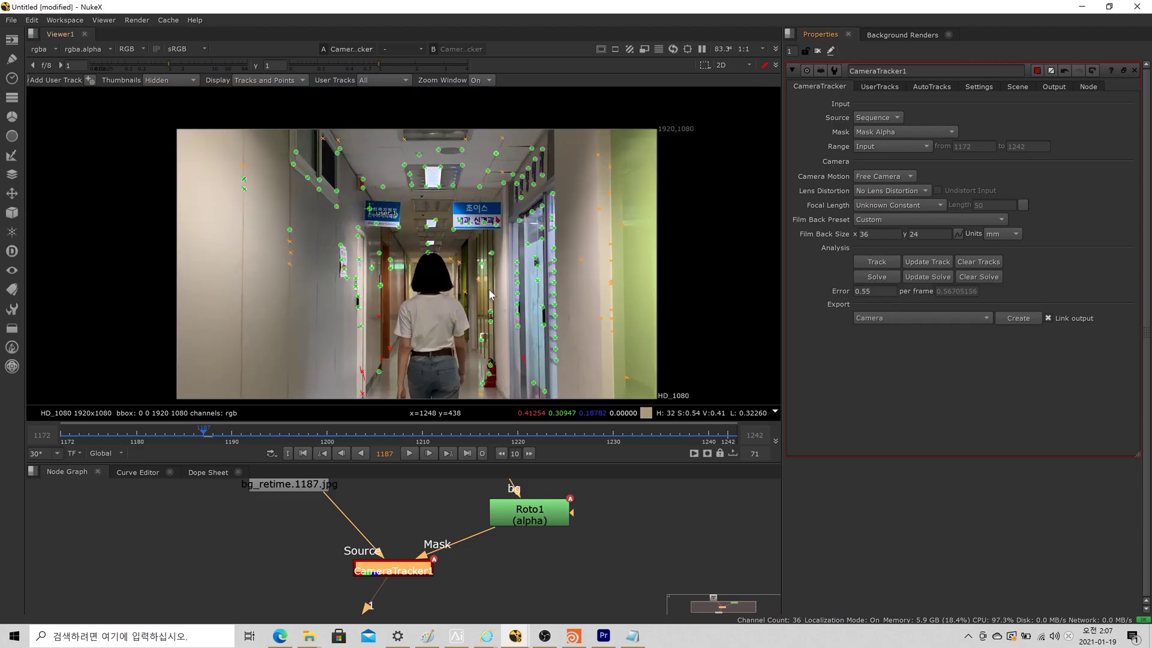
scroll(490, 294, "down", 3)
scroll(474, 282, "up", 5)
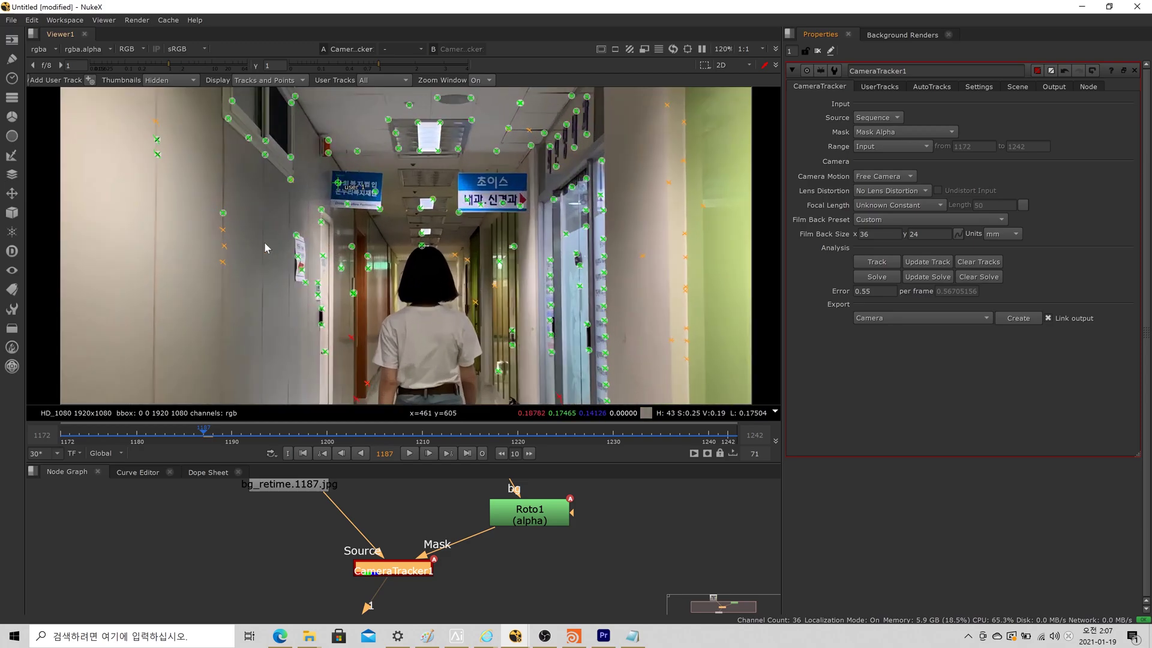
scroll(390, 240, "down", 3)
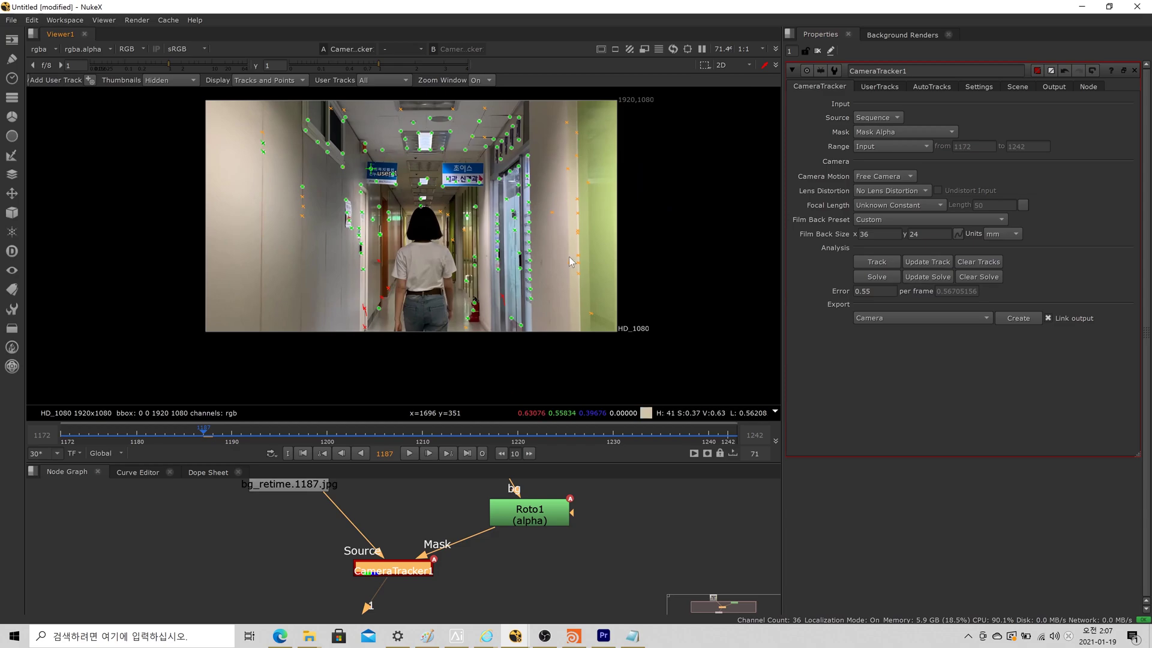
scroll(570, 262, "down", 1)
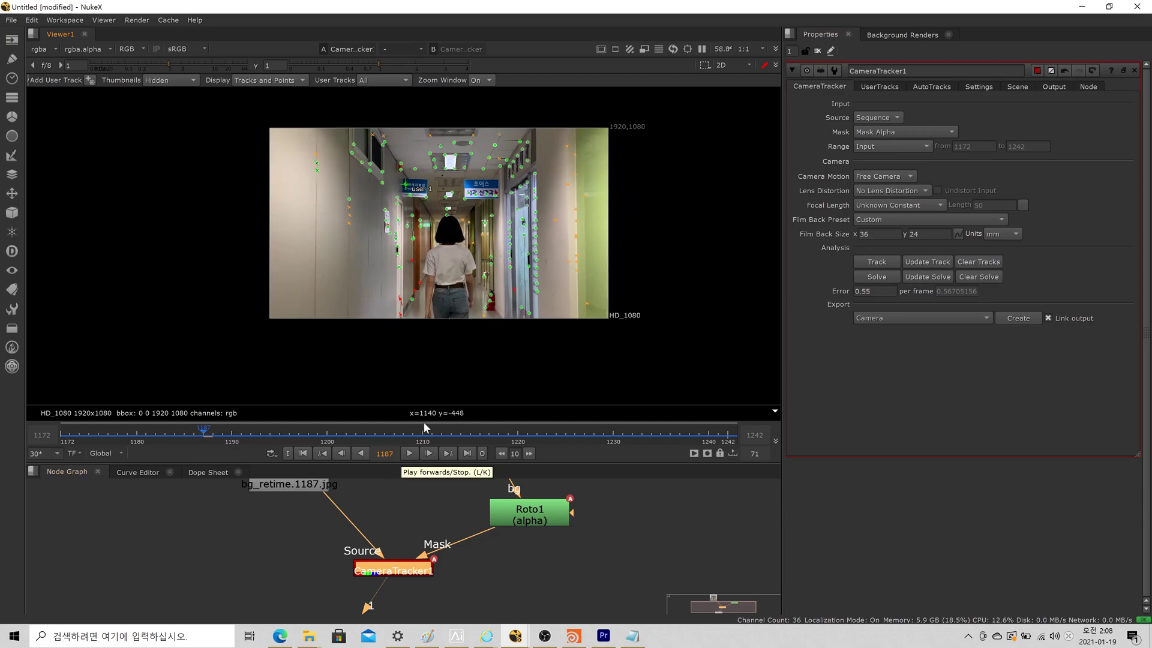
middle_click_drag(565, 333, 528, 354)
left_click_drag(388, 438, 425, 443)
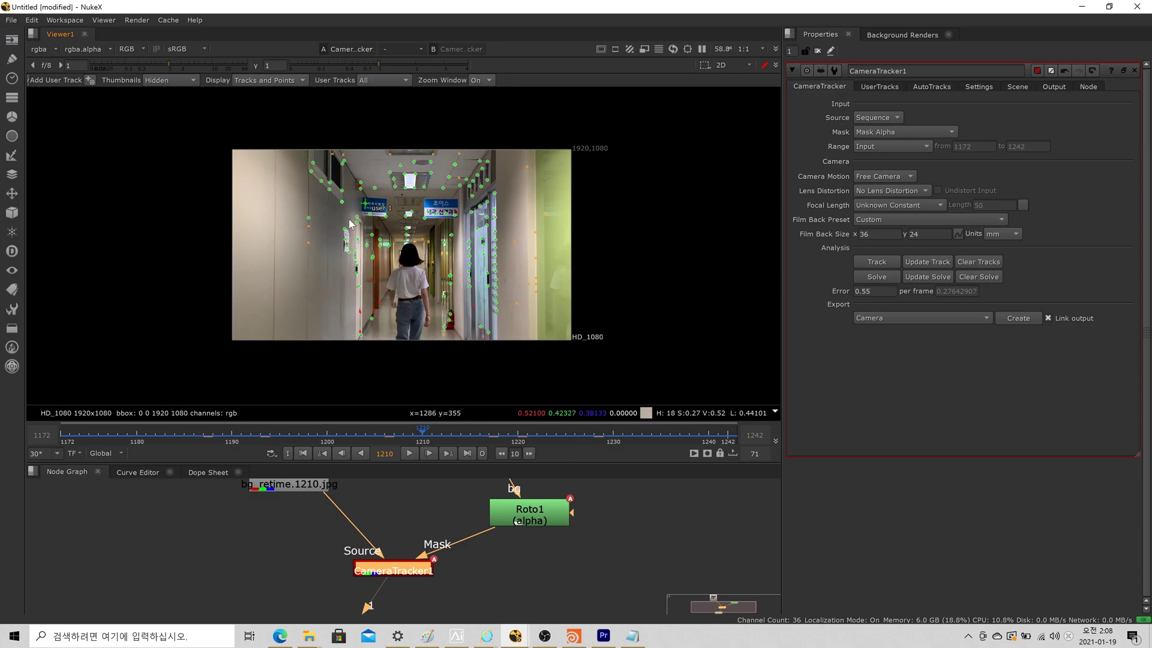
Step: Examine the solved point cloud and user track from several angles in 3D, scrub to frame 1214, and return to the 2D view
key("Tab")
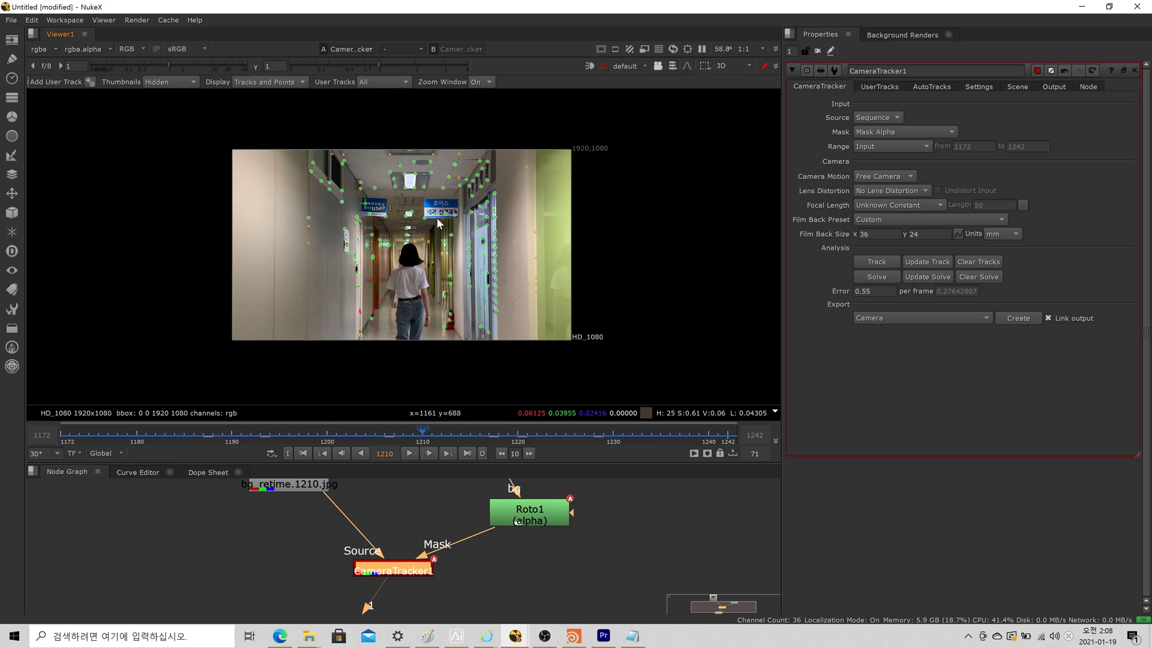
left_click_drag(433, 195, 427, 191, "ctrl")
middle_click_drag(427, 191, 188, 267, "alt")
mouse_move(188, 271)
left_mouse_down("ctrl")
mouse_move(324, 251)
mouse_move(354, 234)
mouse_move(506, 227)
mouse_move(562, 192)
mouse_move(555, 204)
left_mouse_up("ctrl")
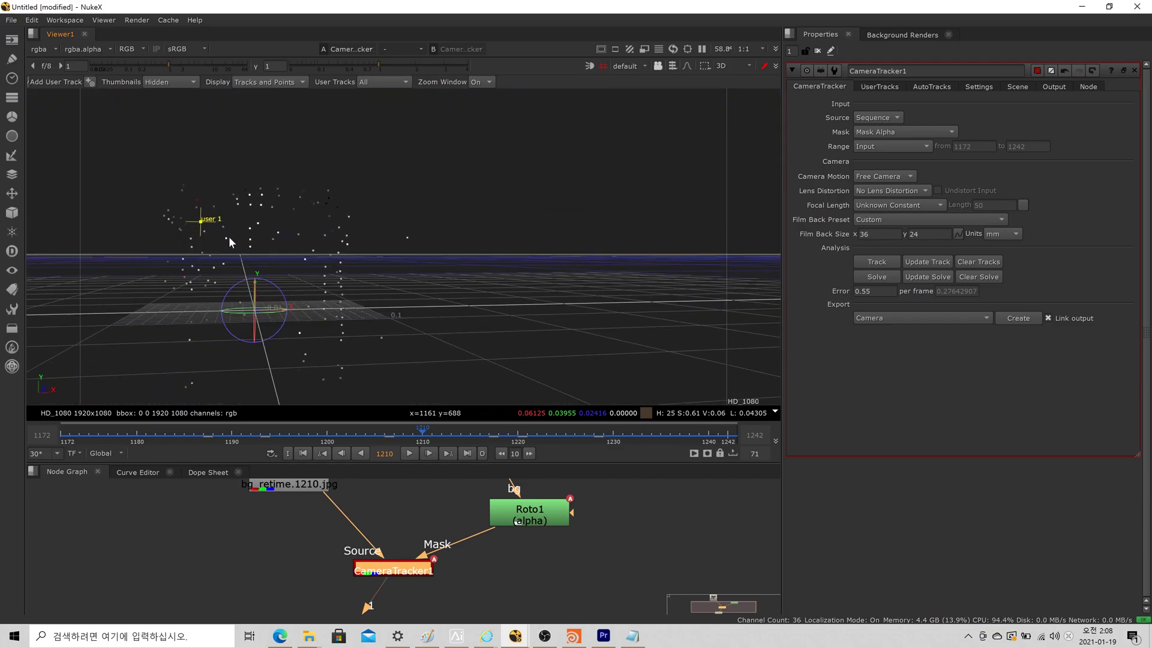
mouse_move(281, 236)
left_mouse_down("ctrl")
mouse_move(327, 214)
mouse_move(352, 228)
mouse_move(105, 278)
mouse_move(397, 236)
mouse_move(320, 255)
mouse_move(372, 247)
mouse_move(361, 283)
mouse_move(424, 291)
mouse_move(252, 329)
mouse_move(394, 250)
mouse_move(361, 295)
mouse_move(436, 188)
mouse_move(527, 138)
mouse_move(507, 206)
left_mouse_up("ctrl")
left_click_drag(599, 208, 584, 176, "ctrl")
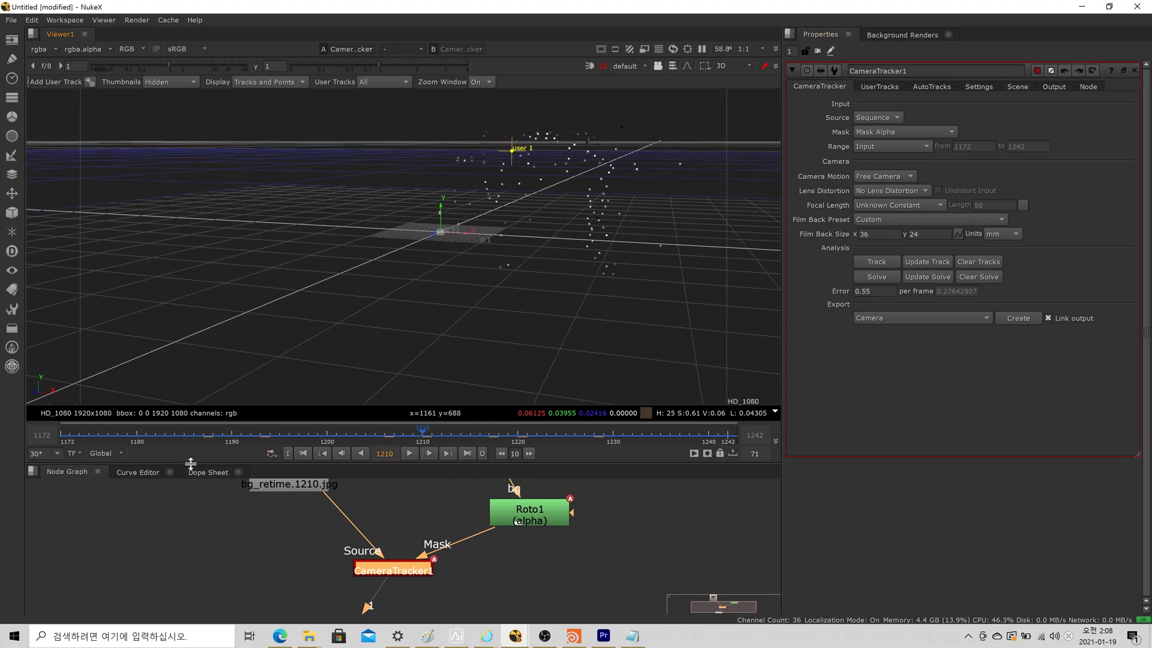
left_click_drag(181, 441, 590, 432)
key("Tab")
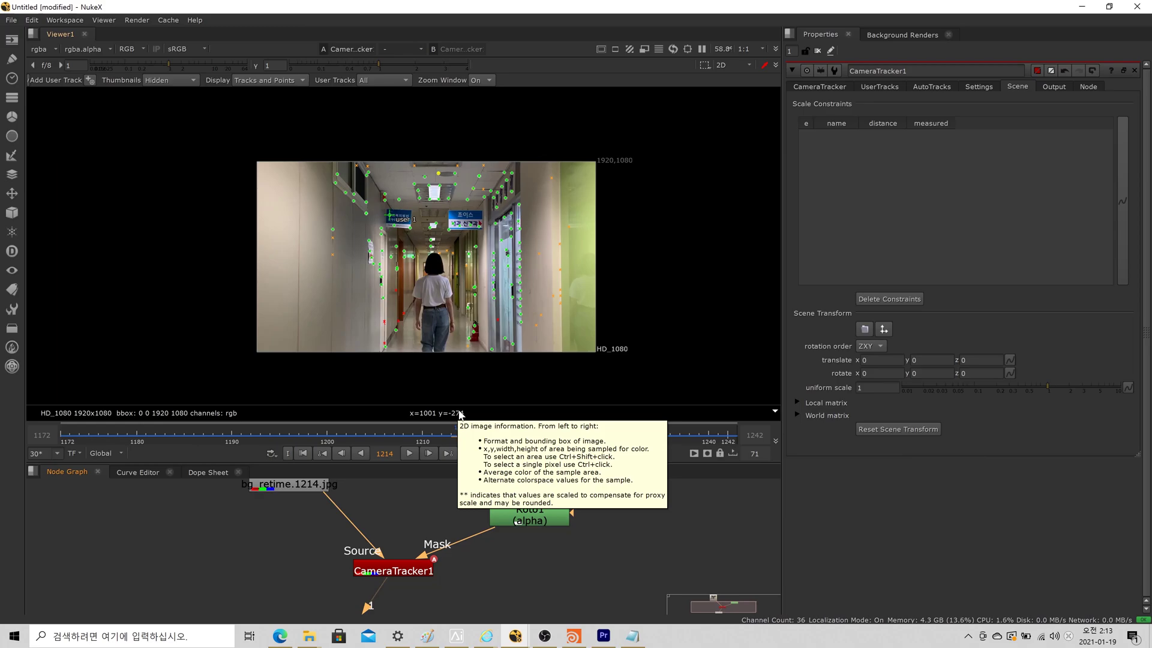
Step: Examine the solved point cloud in 3D from several angles and compare it with the ceiling and sign track points at frame 1214
key("Tab")
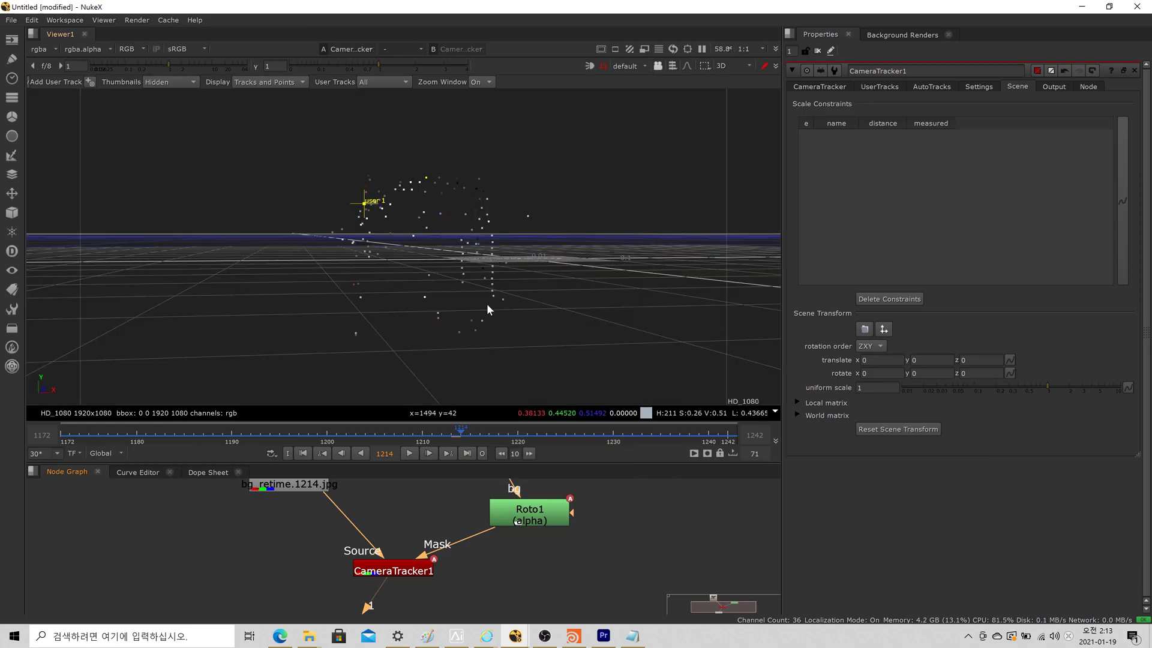
left_click_drag(445, 289, 332, 306, "ctrl")
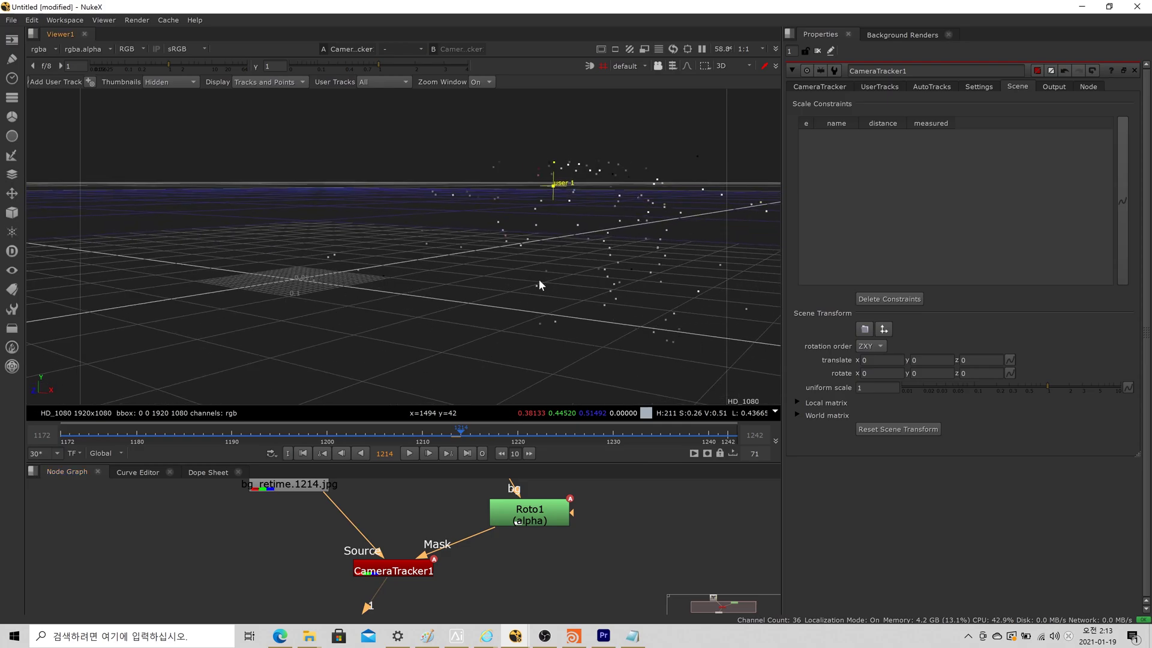
left_click_drag(545, 311, 597, 301, "ctrl")
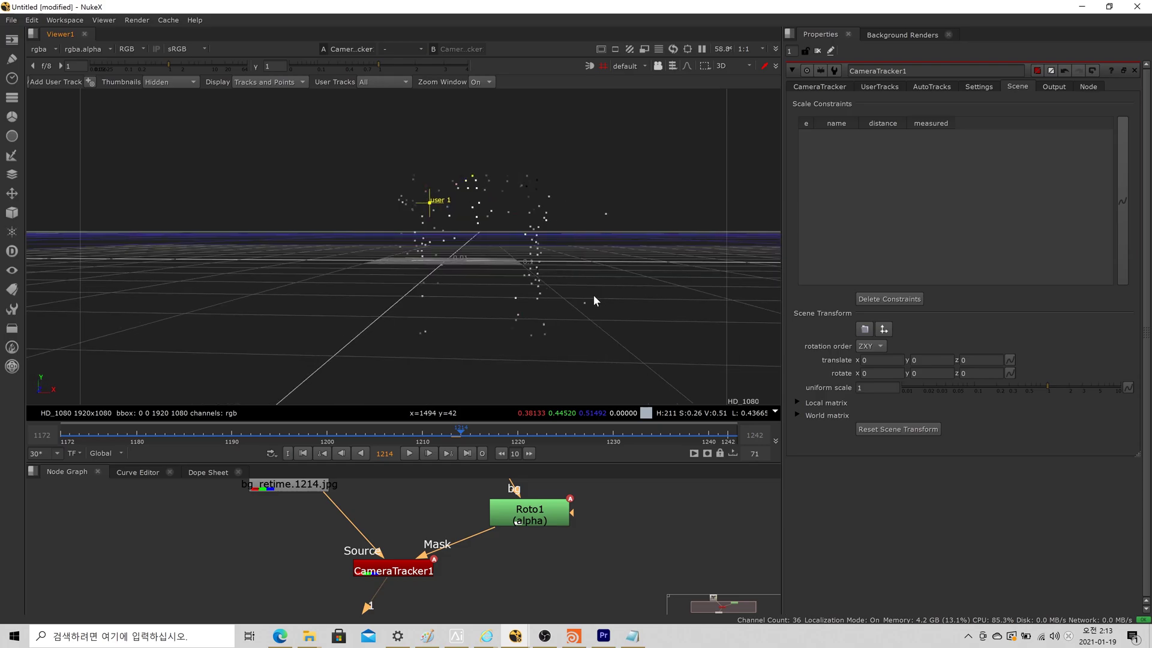
key("Tab")
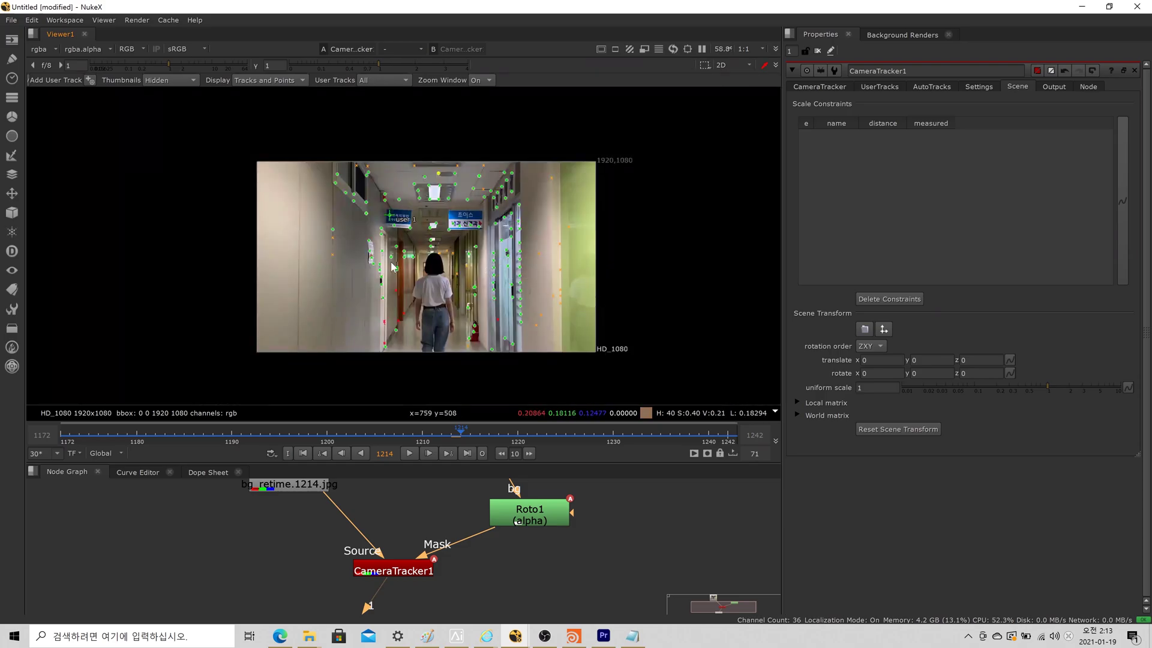
scroll(470, 283, "up", 5)
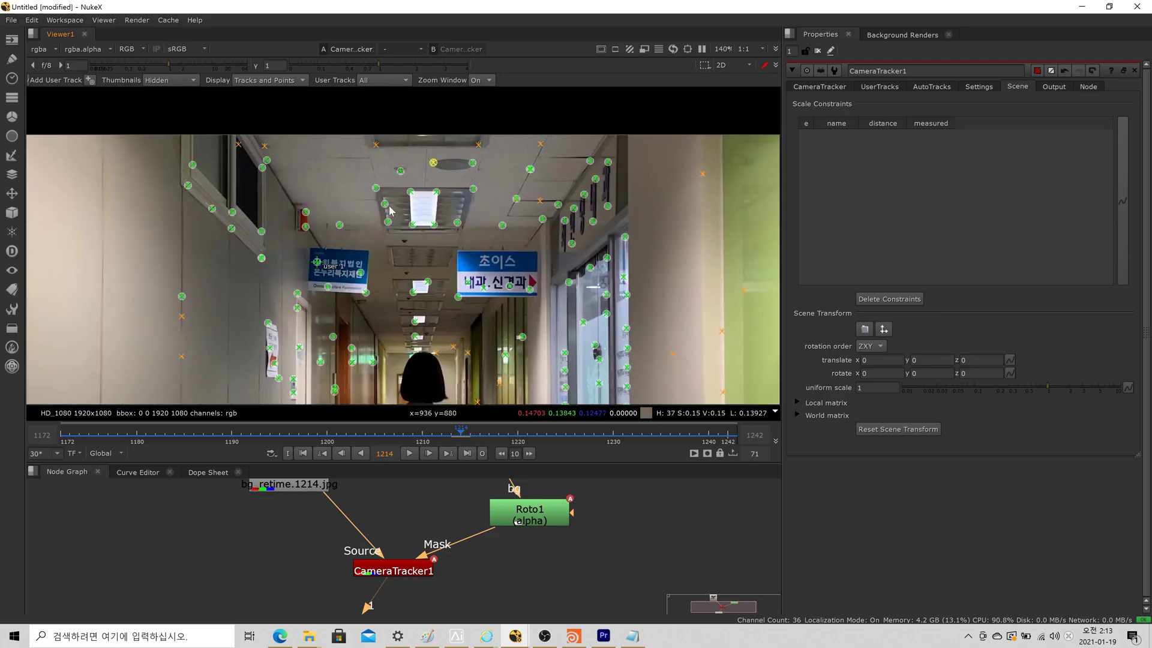
scroll(439, 185, "down", 6)
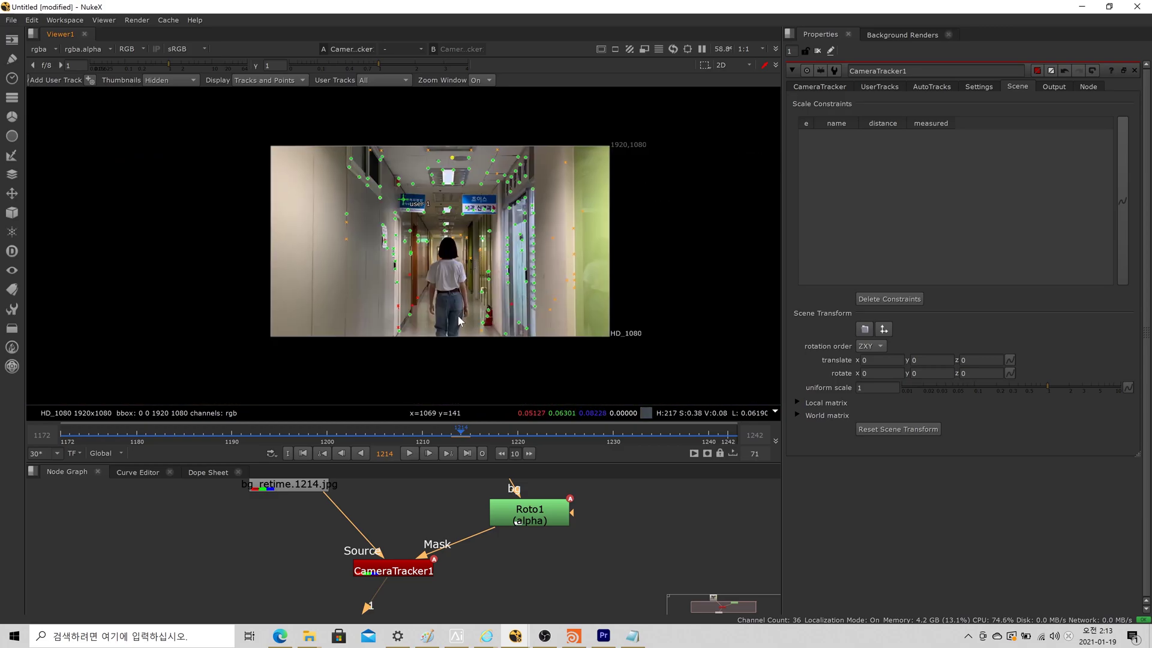
Step: At frame 1222, select the three track points on the ceiling around the light panels and set the ground plane to them
left_click_drag(352, 445, 573, 452)
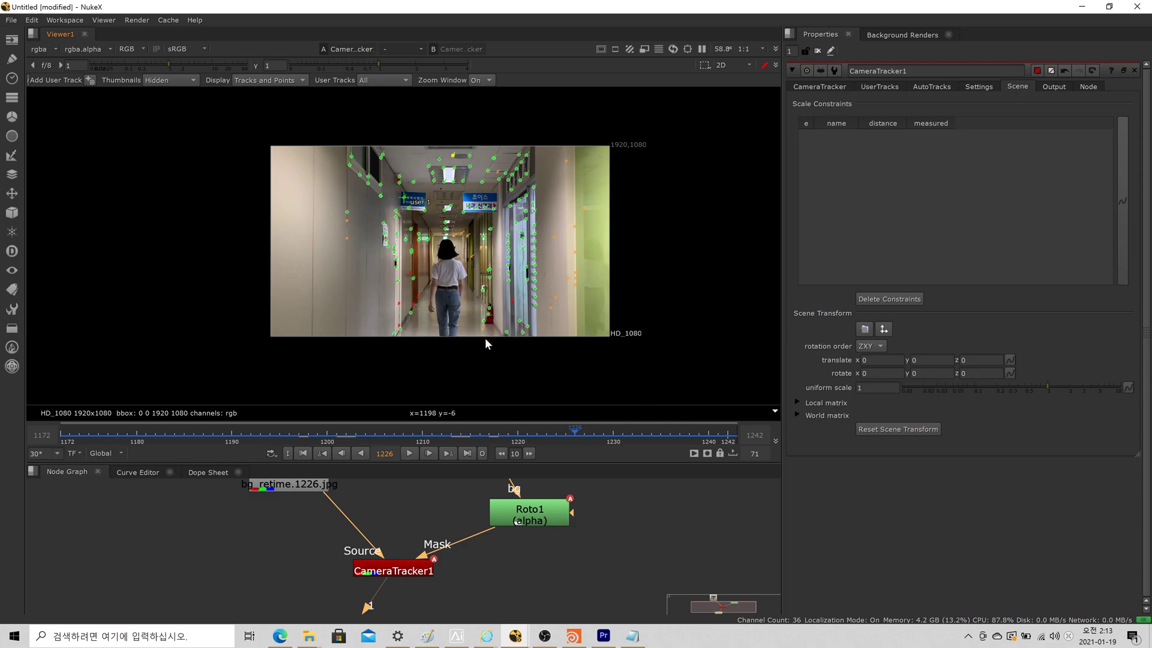
left_click(541, 442)
scroll(442, 183, "up", 3)
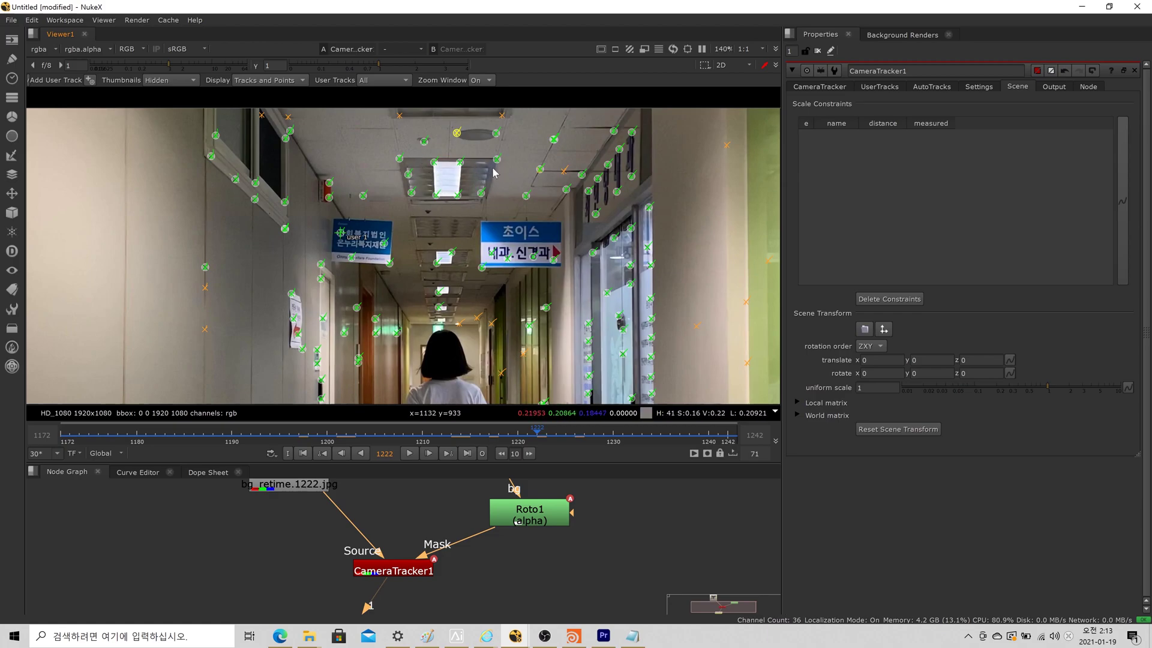
middle_click_drag(434, 295, 445, 242)
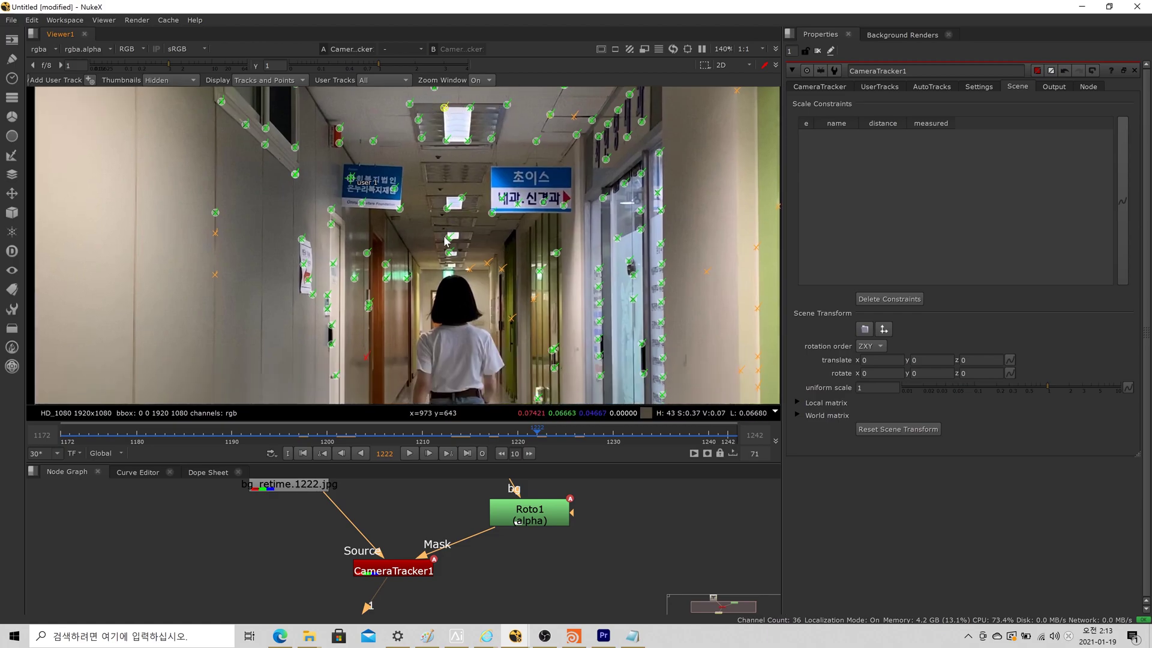
left_click_drag(420, 133, 507, 166)
right_click(463, 200)
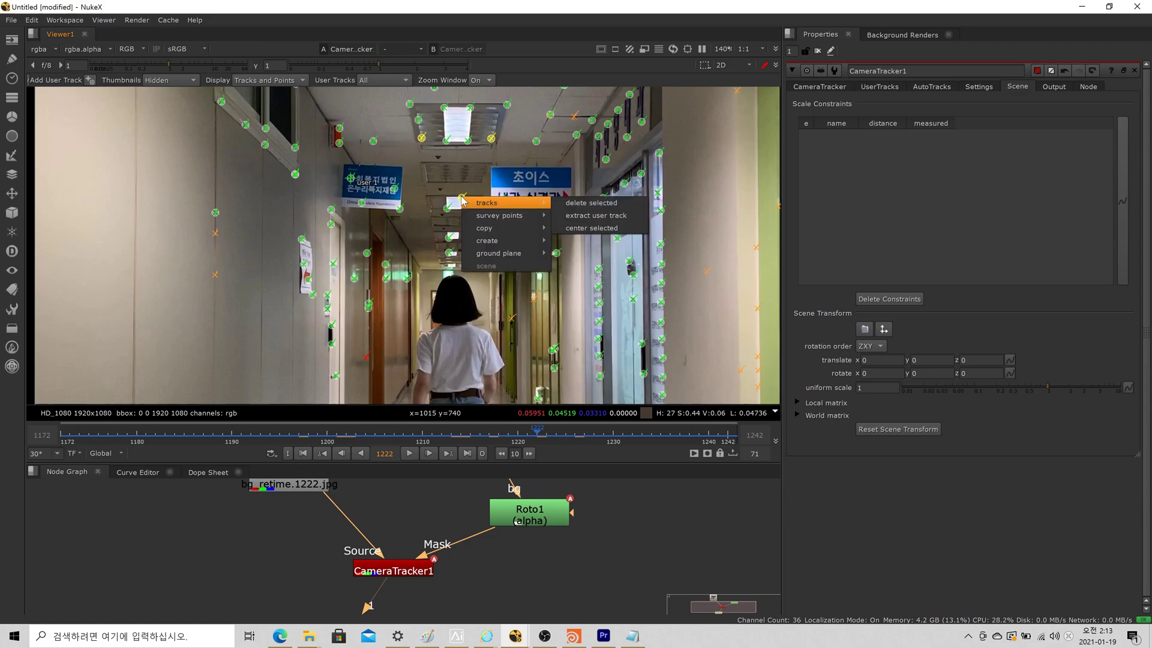
mouse_move(508, 252)
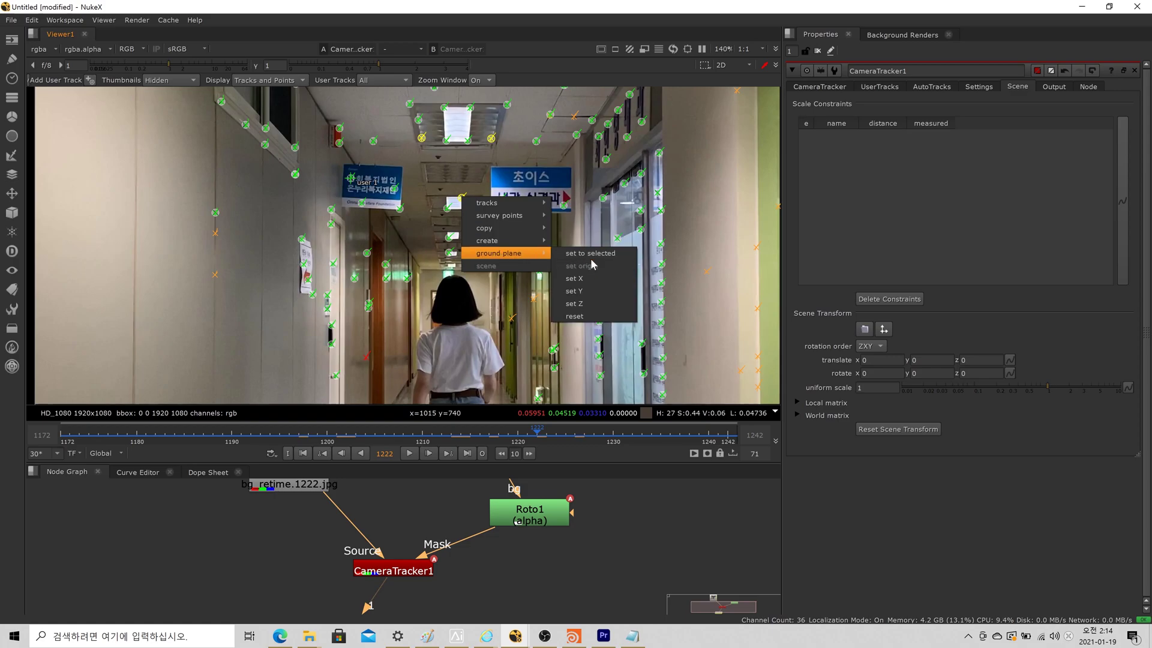
left_click(593, 257)
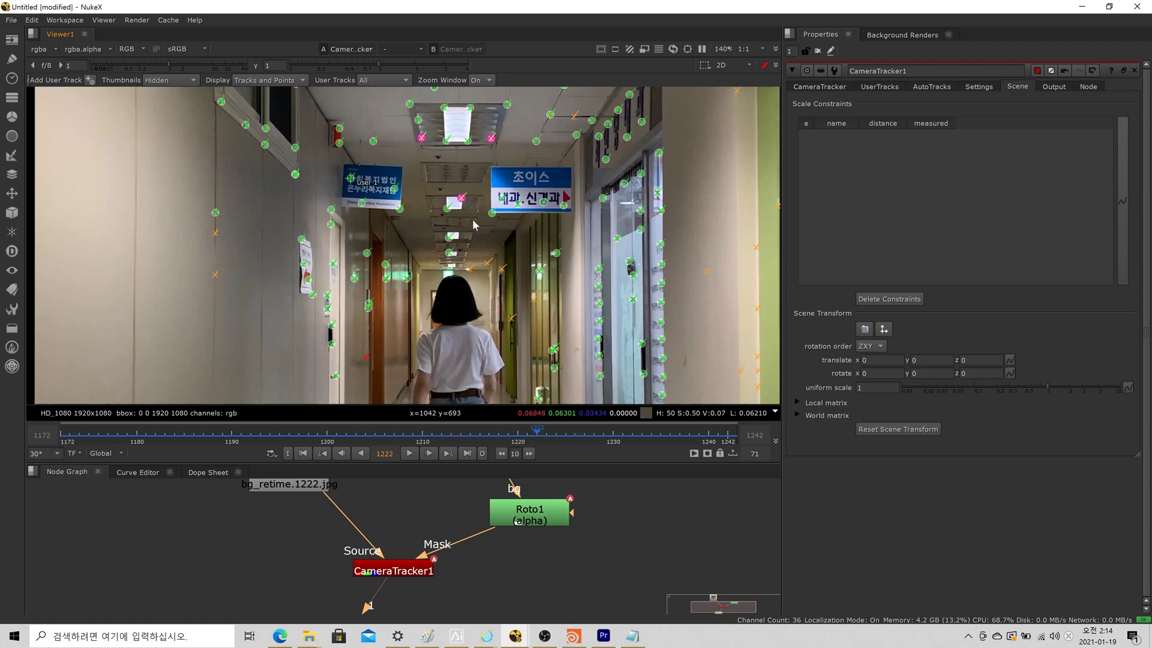
Step: Check in 3D how the point cloud sits on the new ground plane, comparing it with the 2D view
key("Tab")
left_click_drag(376, 300, 336, 141, "ctrl")
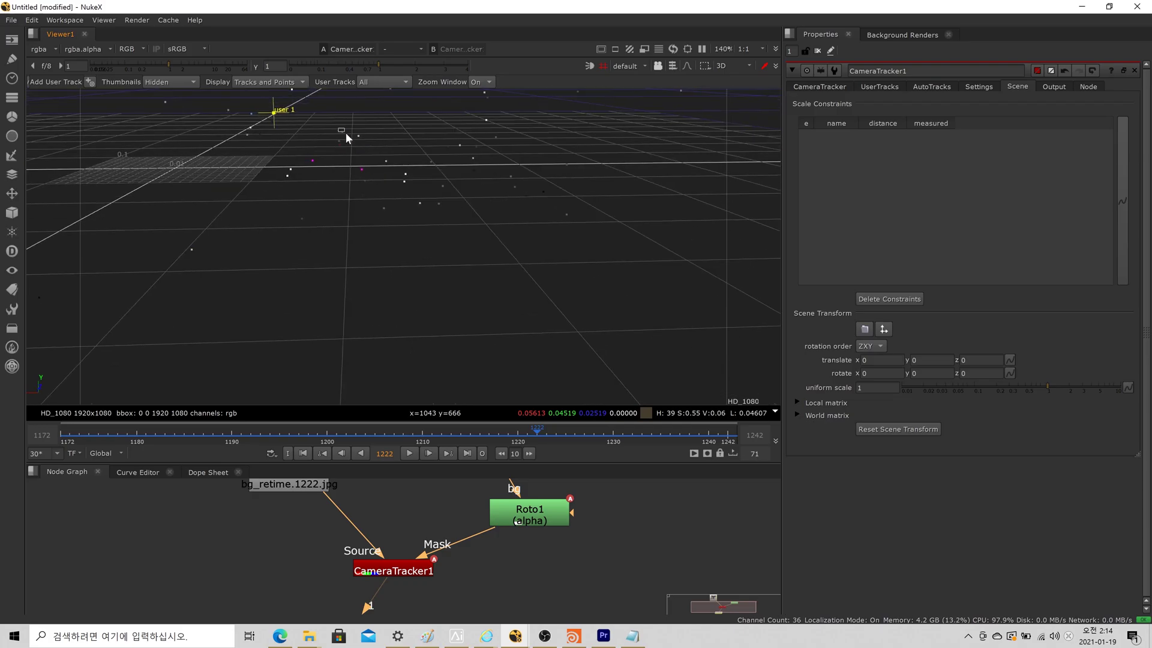
key("Tab")
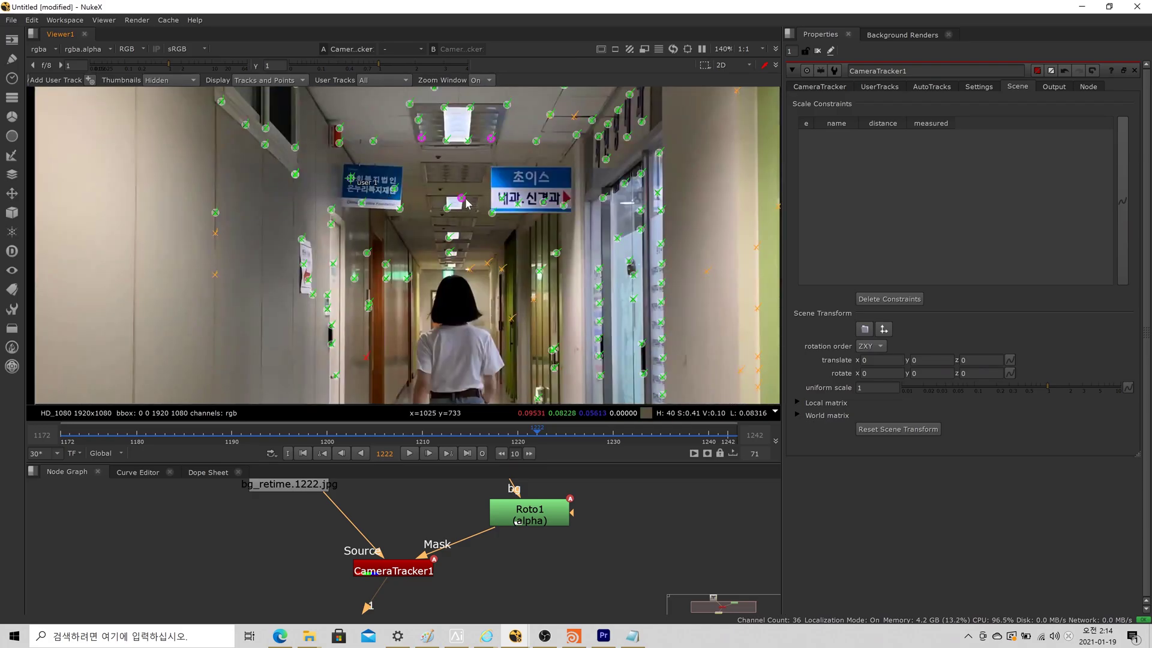
key("Tab")
left_click_drag(440, 254, 318, 235, "ctrl")
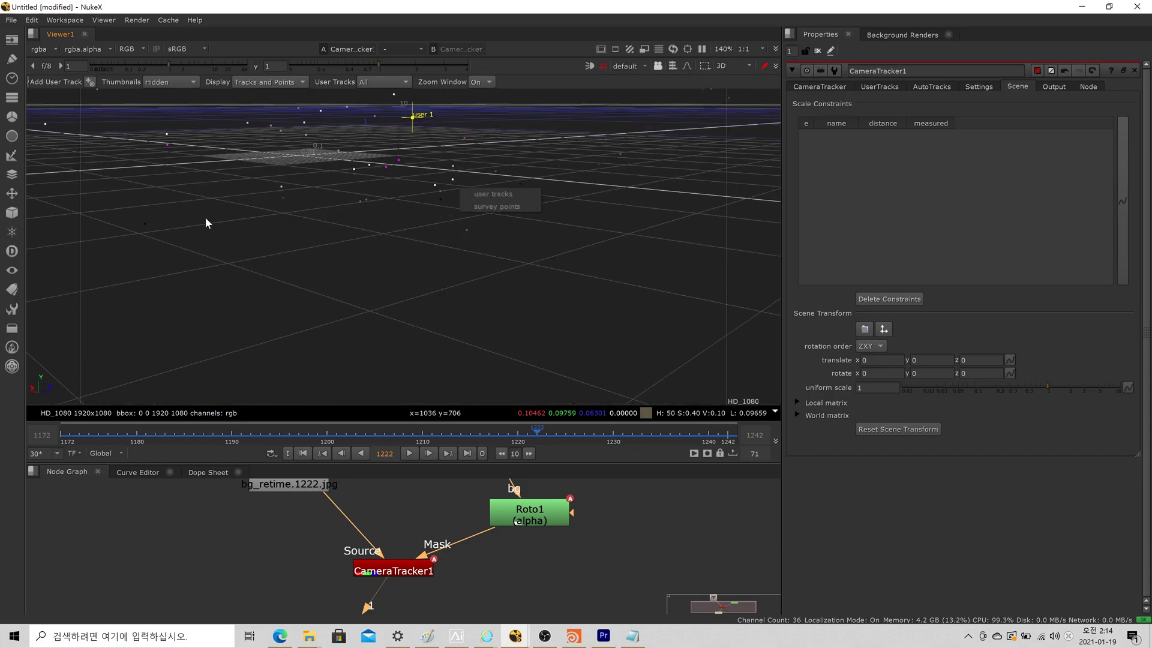
left_click_drag(410, 215, 508, 286, "ctrl")
key("Tab")
Step: Set the ground plane origin to the track point on the ceiling light farther down the hallway
scroll(487, 286, "down", 3)
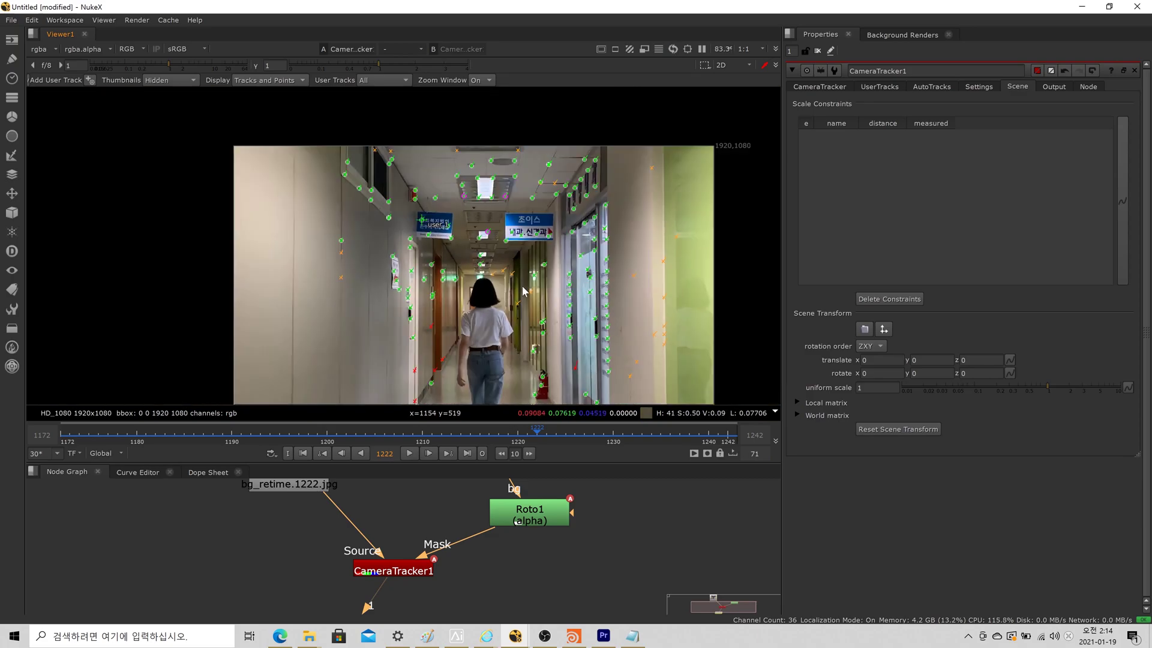
scroll(491, 253, "up", 4)
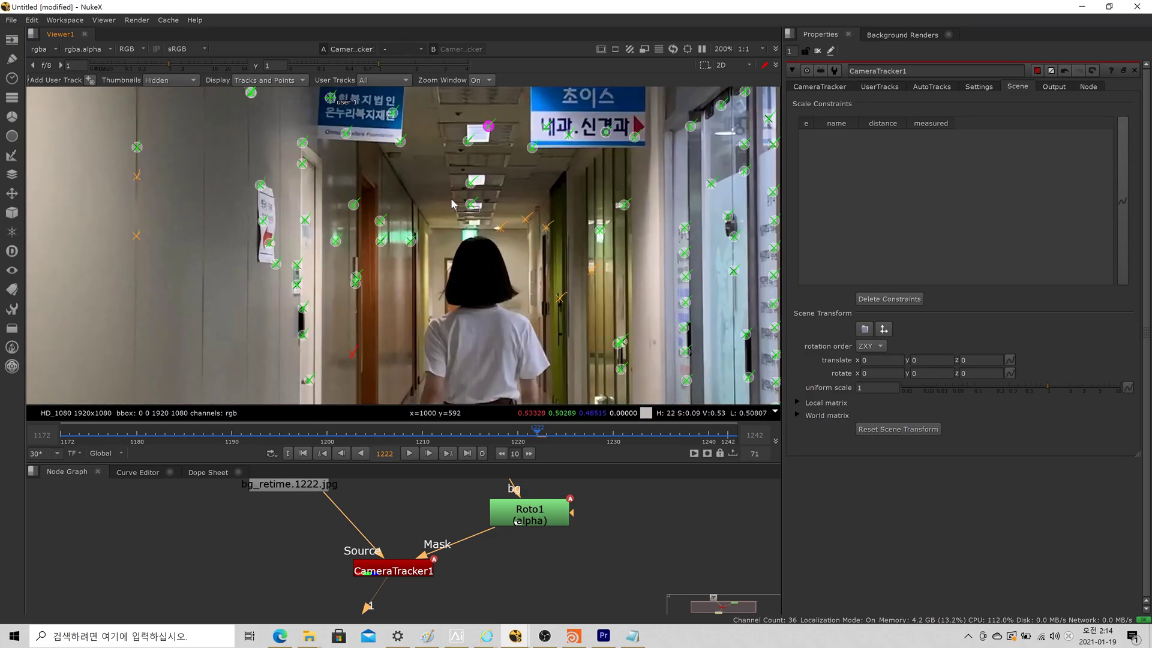
right_click(471, 199)
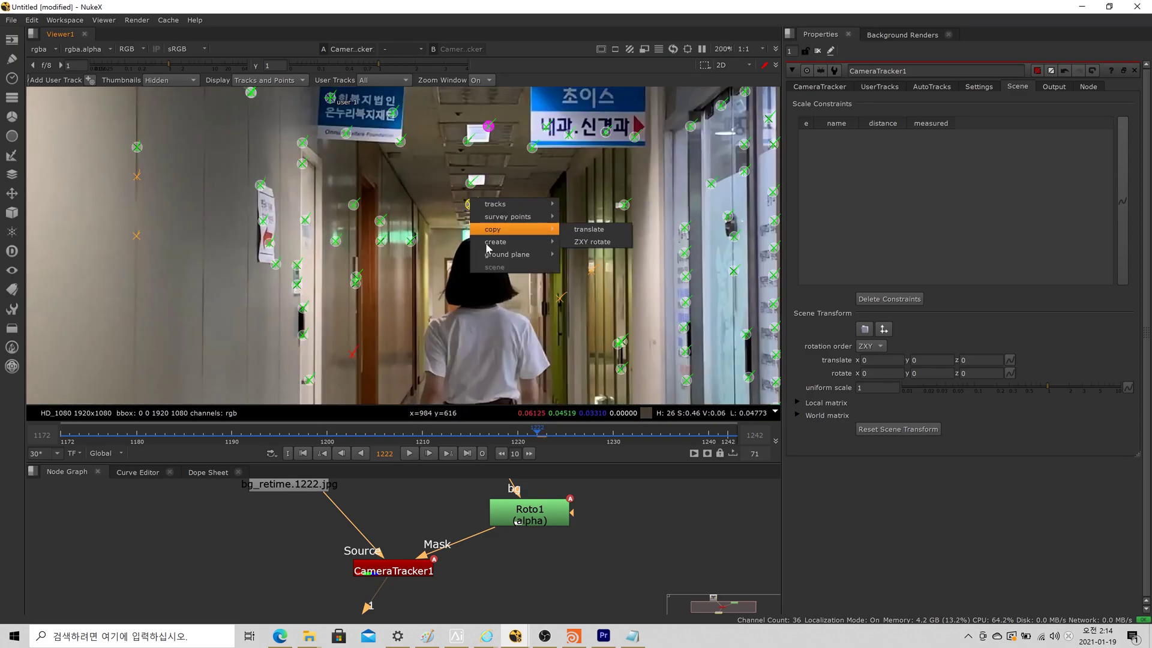
mouse_move(507, 255)
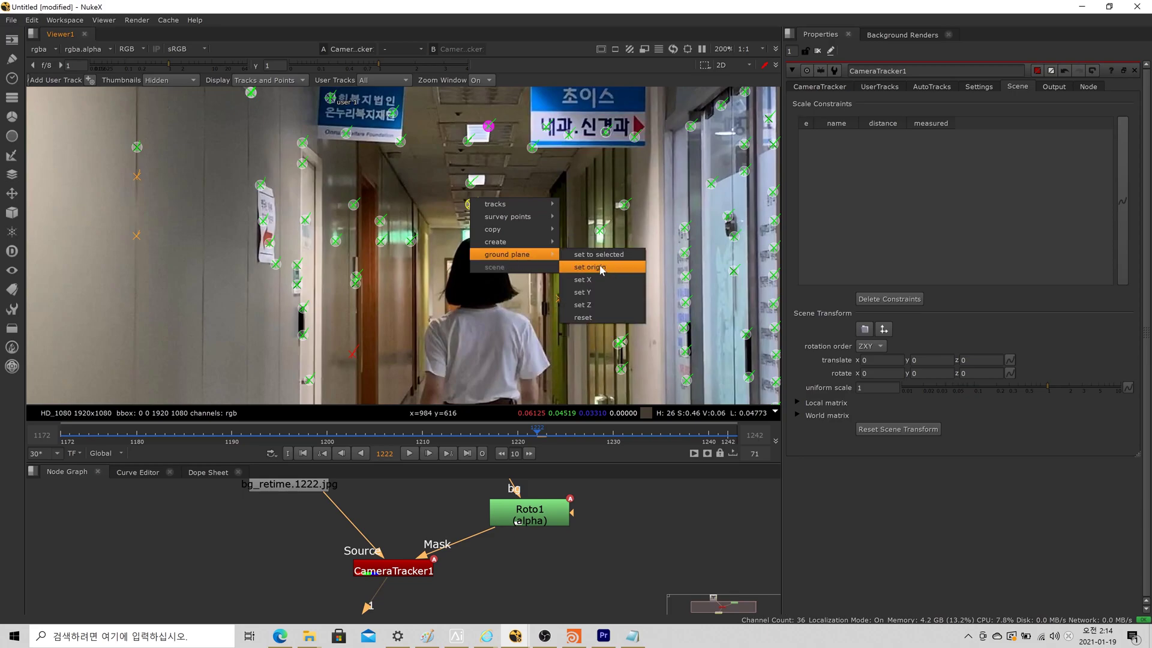
left_click(601, 268)
Step: Examine the new origin on the 3D grid and the point cloud's orientation from several angles, then return to the 2D view
key("Tab")
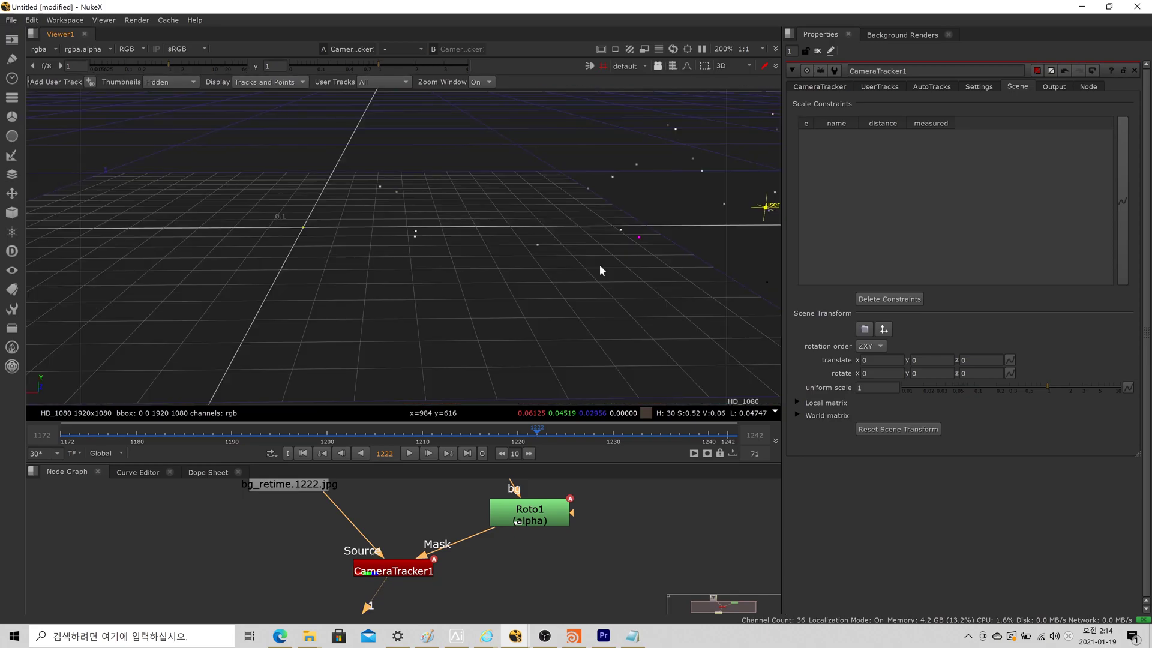
scroll(601, 243, "down", 6)
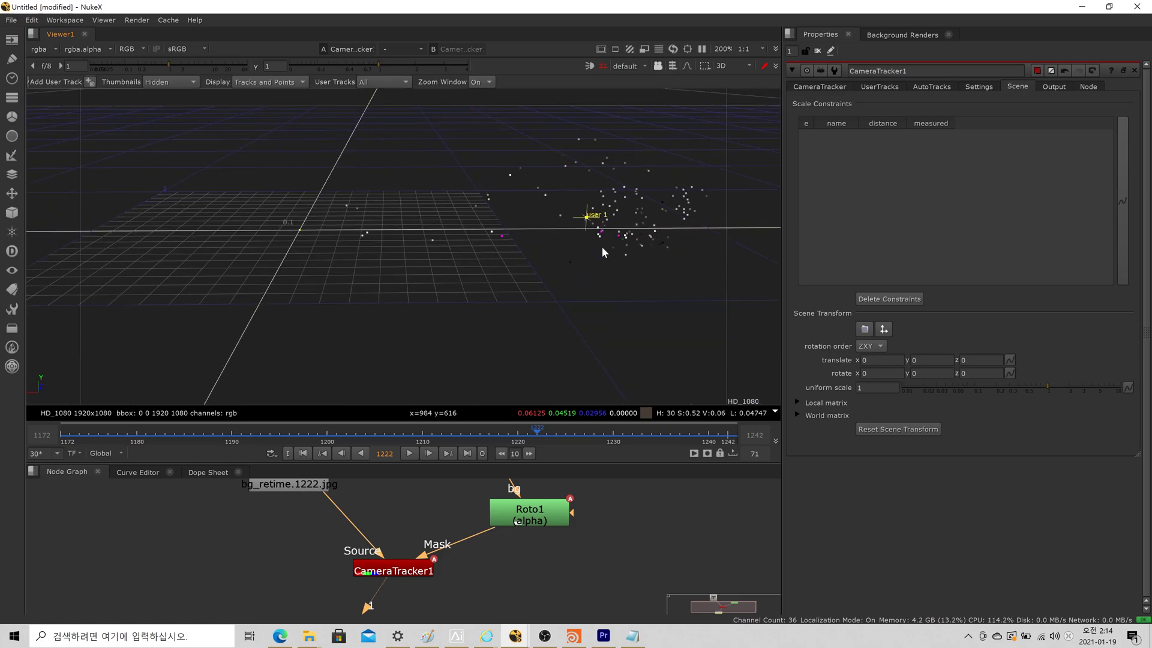
left_click_drag(390, 252, 364, 289, "ctrl")
scroll(318, 241, "up", 10)
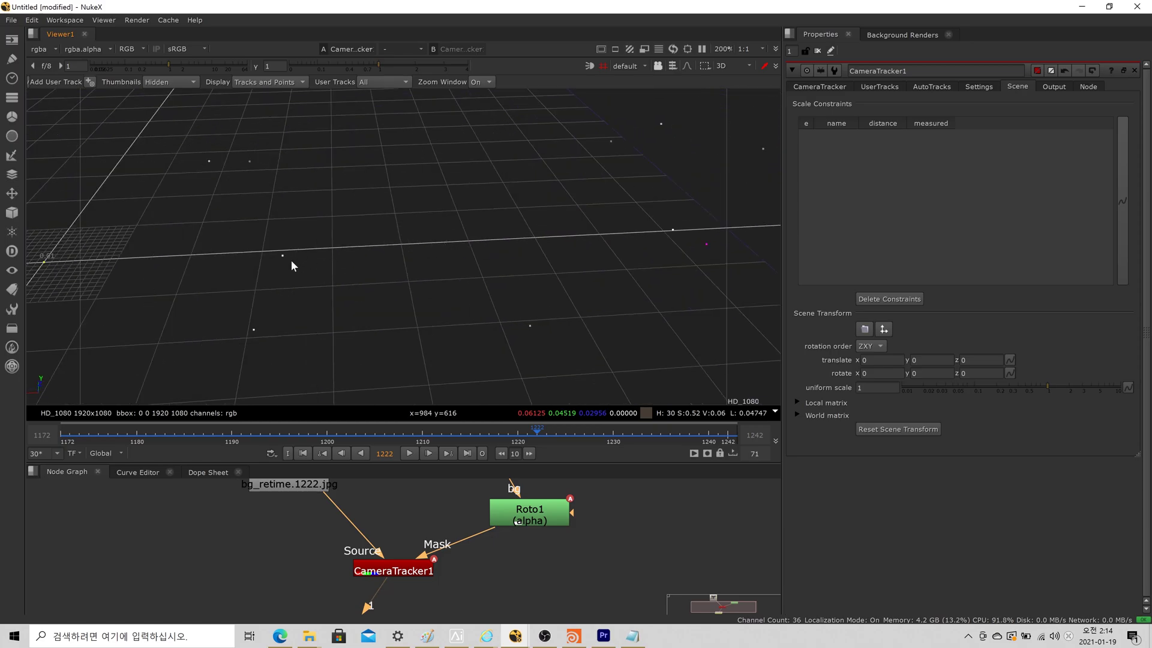
middle_click_drag(390, 254, 662, 241)
scroll(137, 240, "up", 5)
middle_click_drag(131, 276, 744, 239)
scroll(261, 283, "down", 6)
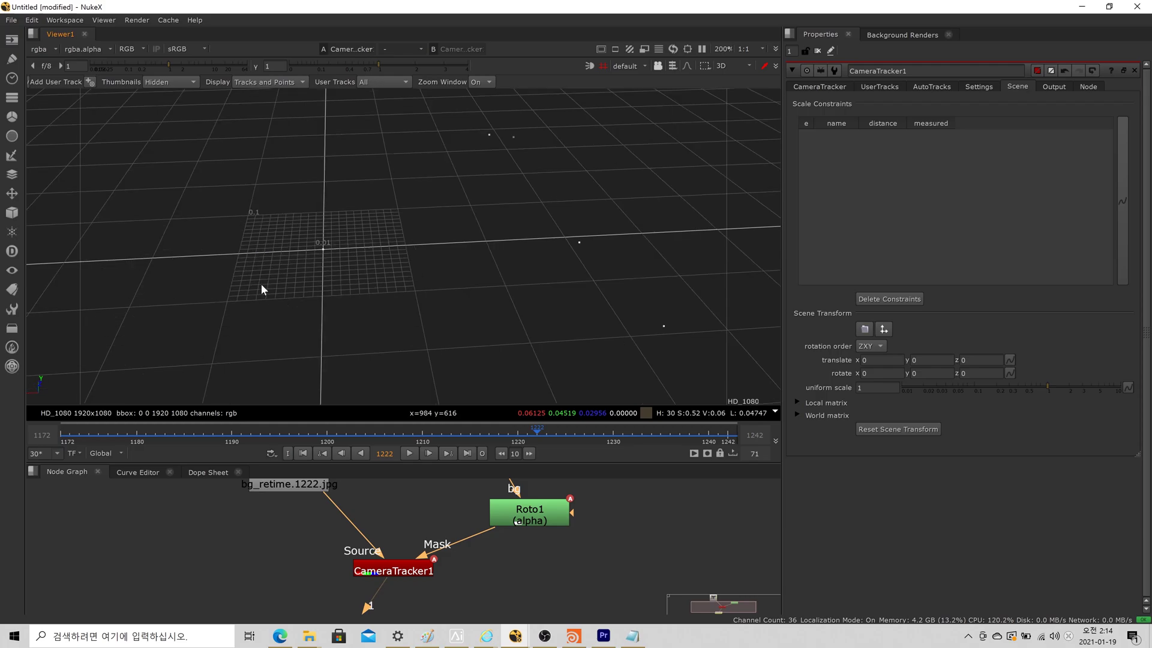
left_click_drag(339, 270, 511, 292, "ctrl")
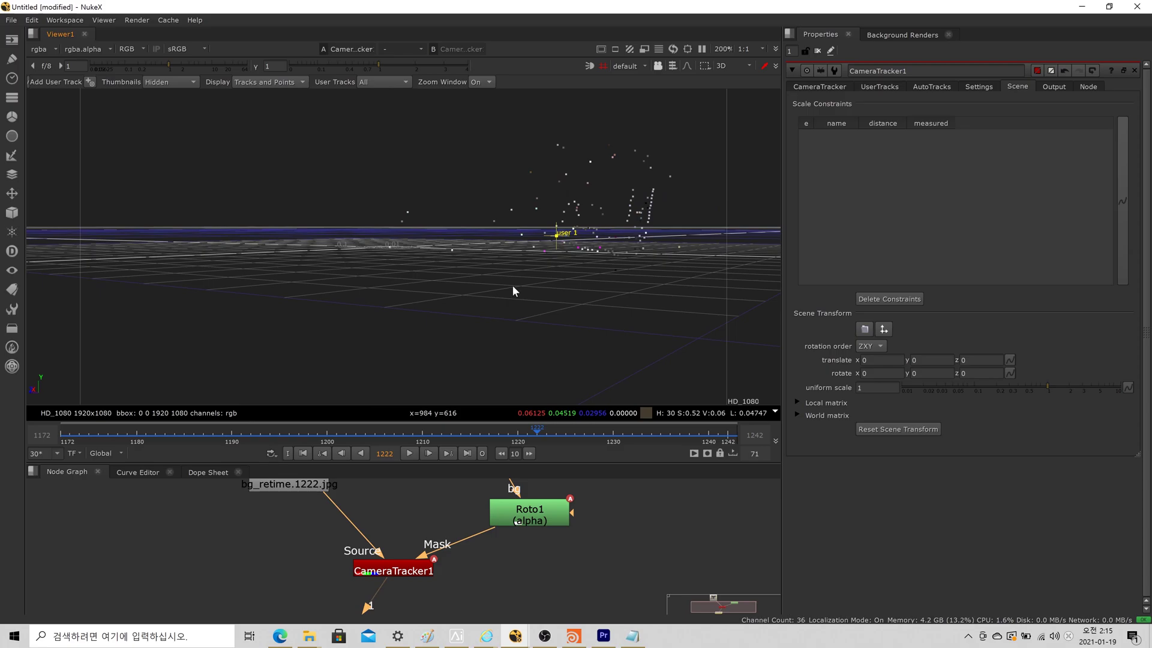
mouse_move(623, 280)
left_mouse_down("ctrl")
mouse_move(605, 281)
mouse_move(575, 328)
left_mouse_up("ctrl")
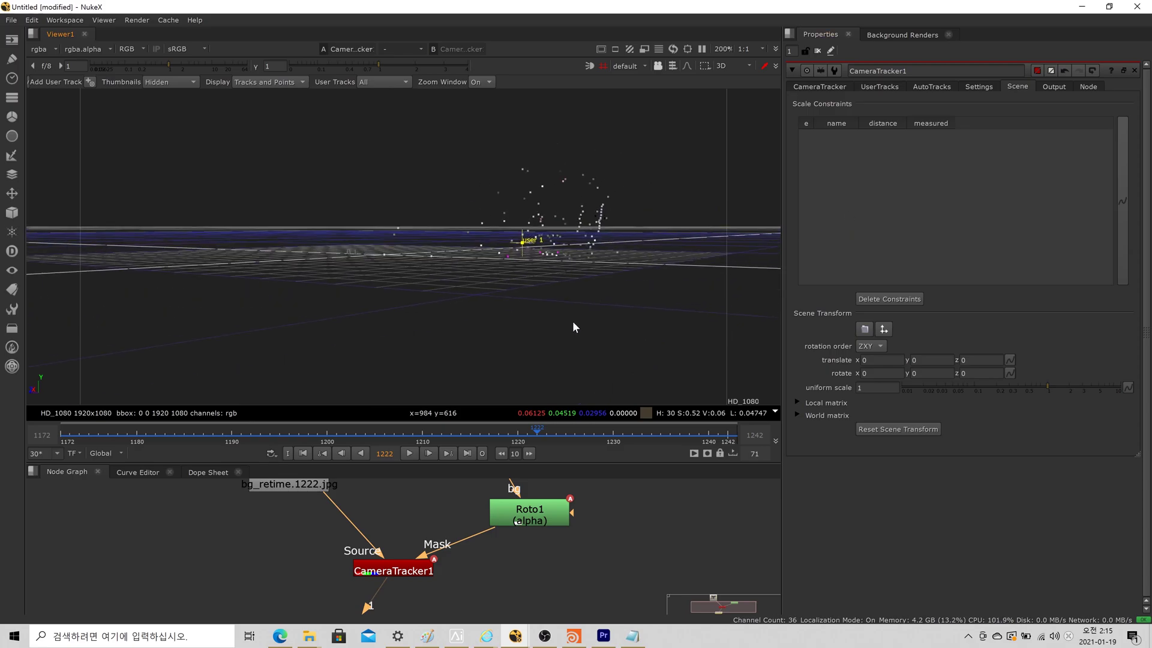
key("Tab")
Step: Reset the ground plane of the camera track
scroll(504, 185, "down", 2)
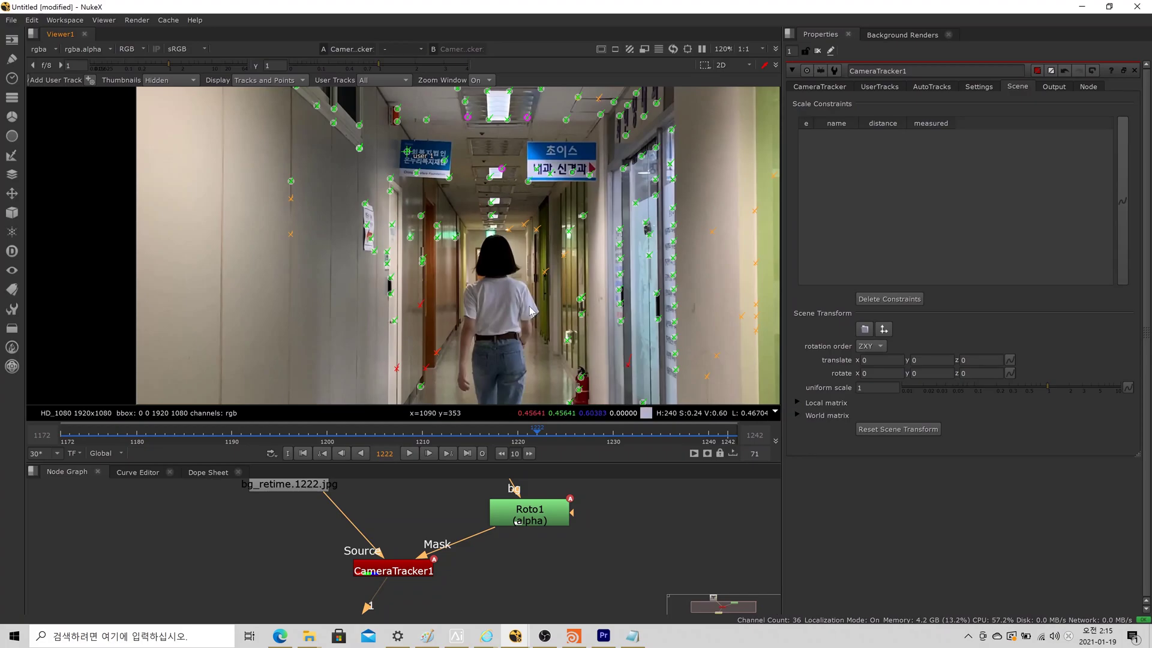
scroll(531, 327, "down", 2)
scroll(539, 350, "up", 1)
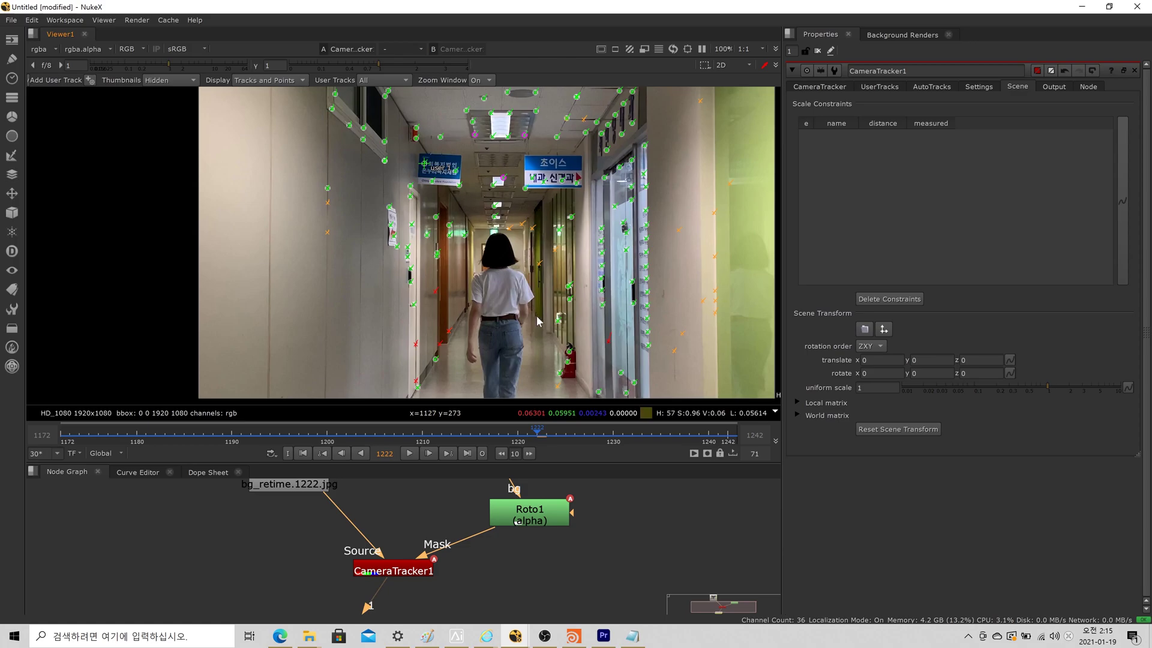
scroll(532, 323, "down", 2)
middle_click_drag(515, 259, 497, 289)
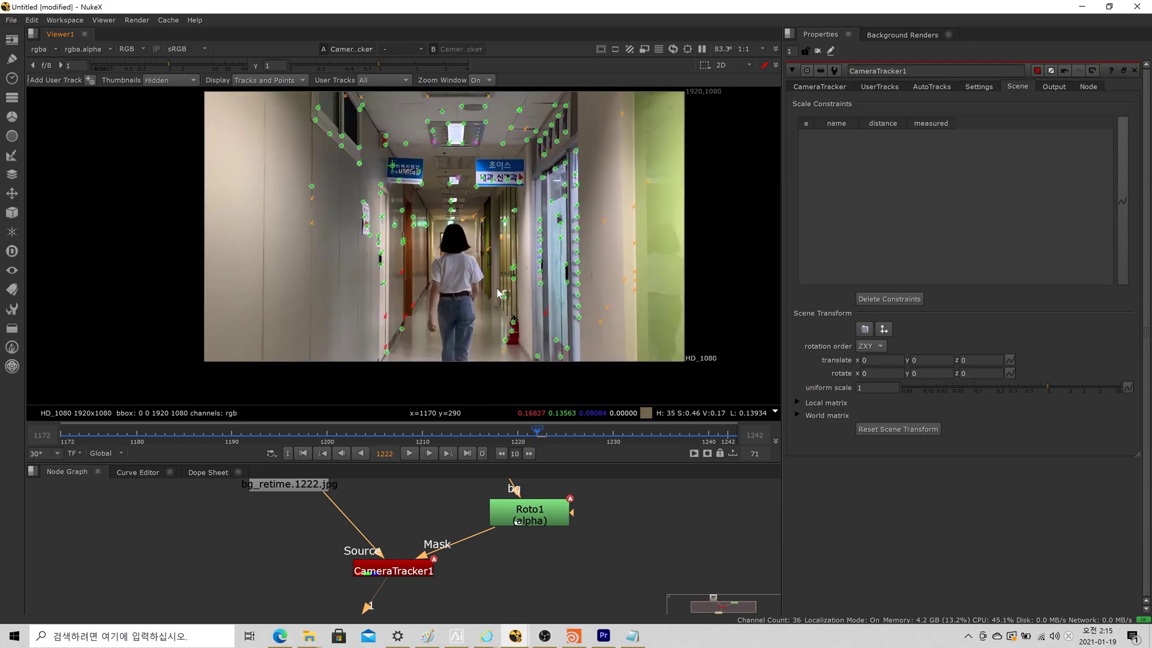
right_click(507, 274)
mouse_move(546, 333)
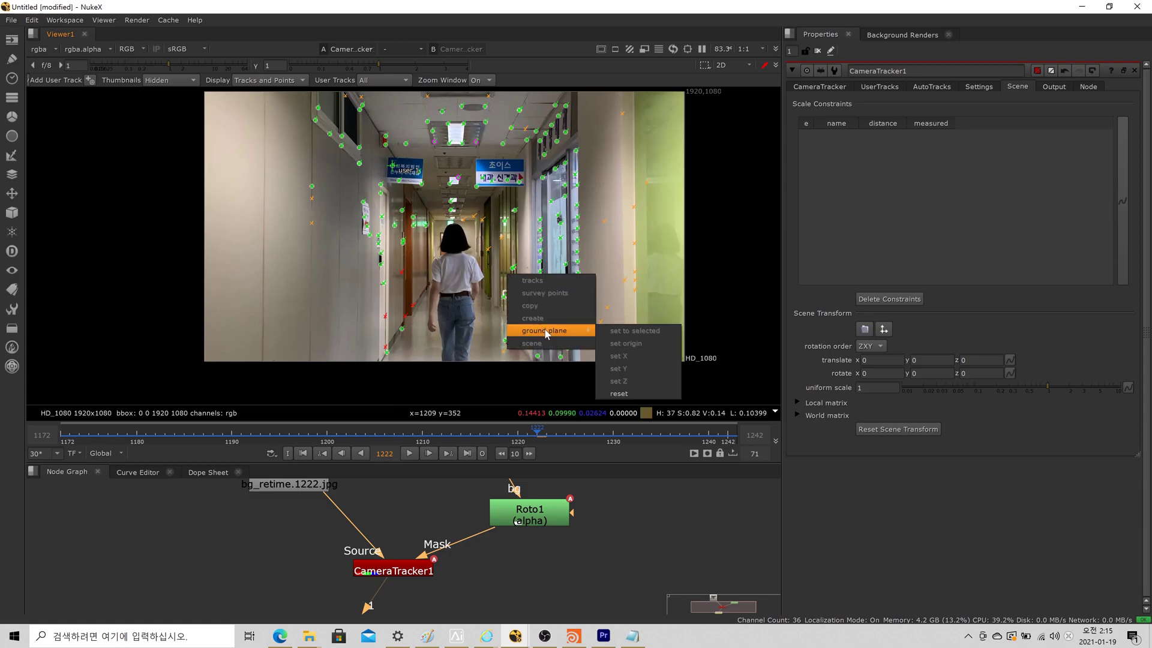
left_click(634, 394)
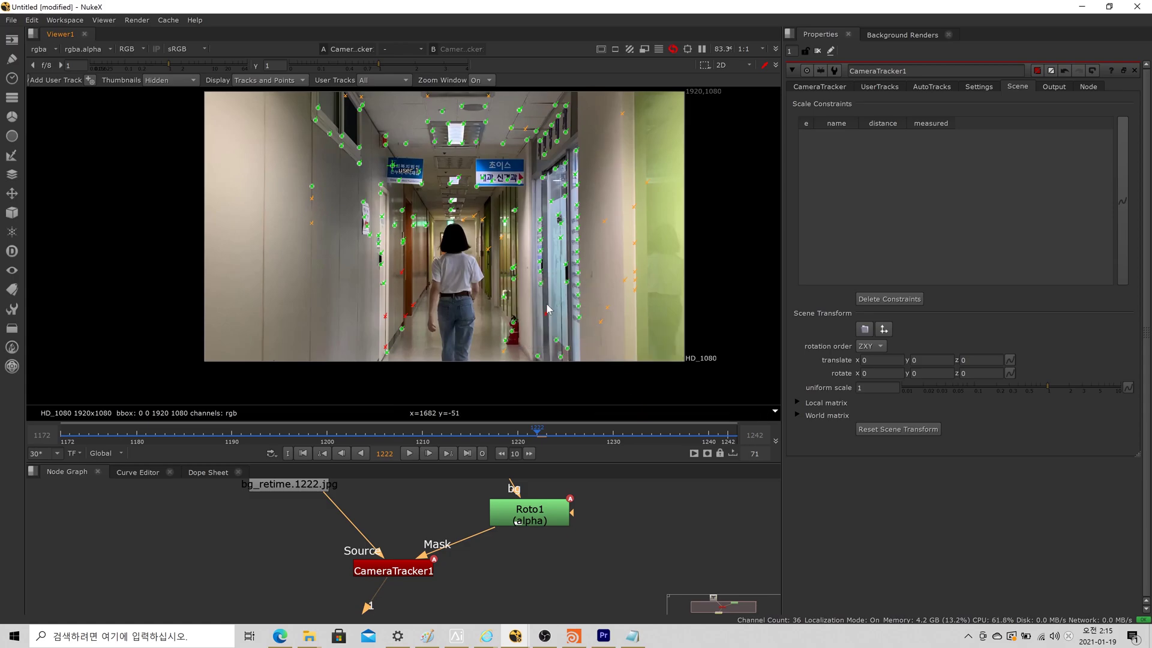
Step: Check the point cloud's orientation in 3D after the ground plane reset and return to the full 2D frame
key("Tab")
right_click_drag(630, 278, 440, 266, "alt")
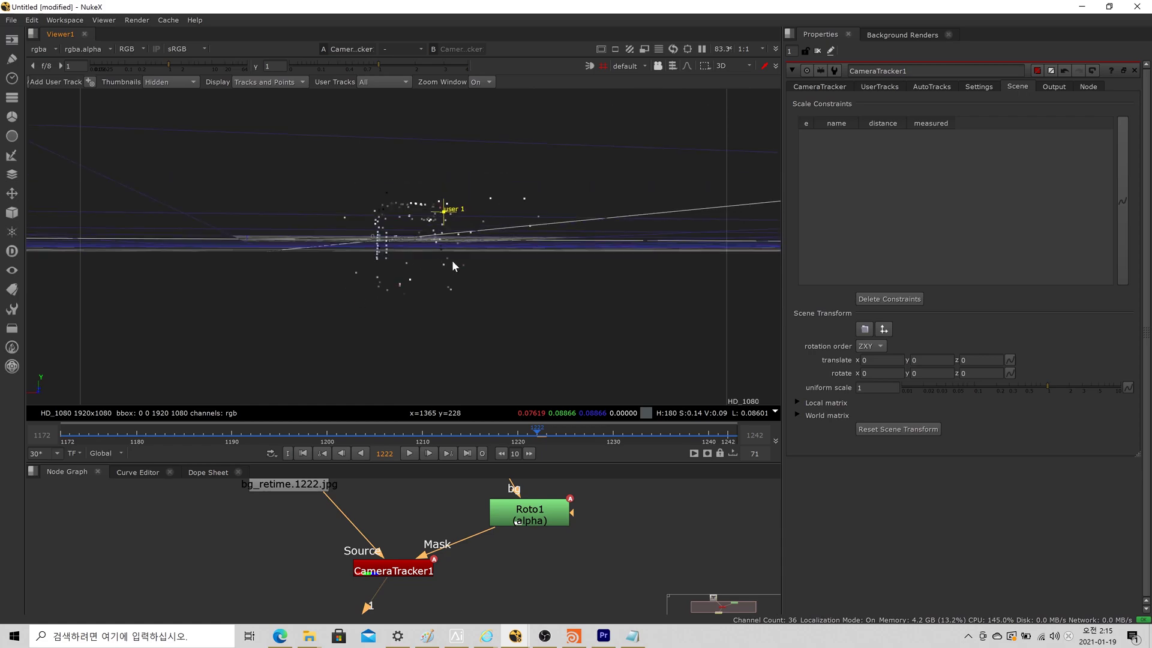
key("Tab")
scroll(459, 266, "down", 3)
scroll(459, 267, "up", 1)
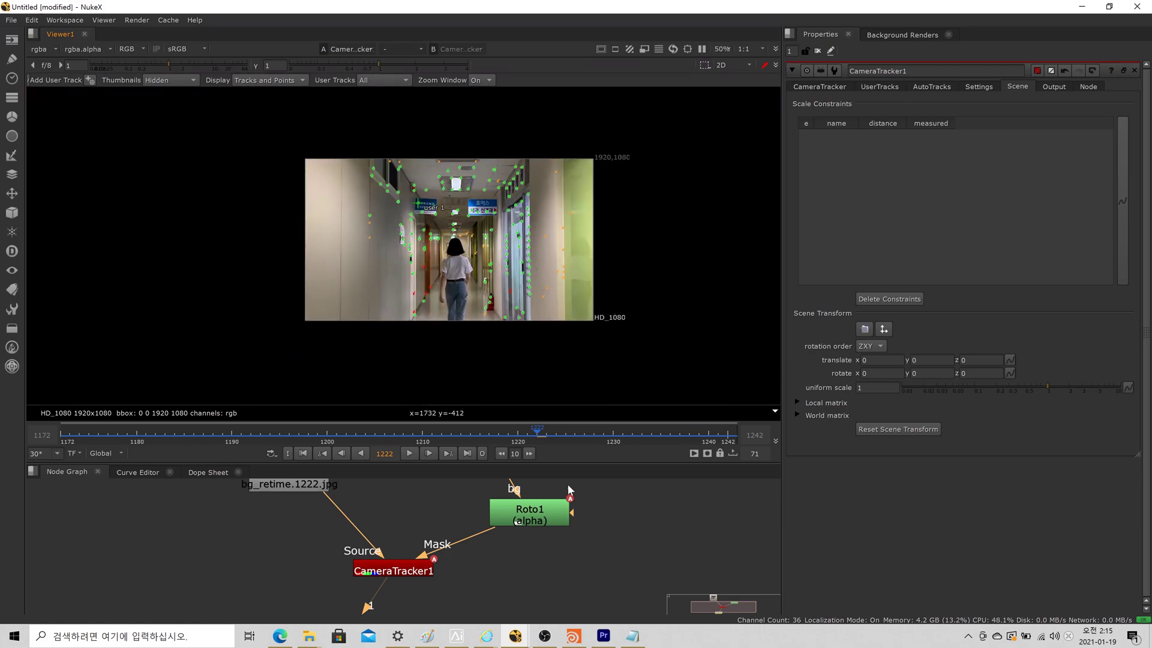
Step: Enlarge the Node Graph area and move the Viewer1 node aside to clear space below the CameraTracker1 node, selecting the tracker
left_click_drag(573, 462, 585, 286)
left_click_drag(587, 363, 525, 334)
scroll(559, 196, "down", 1)
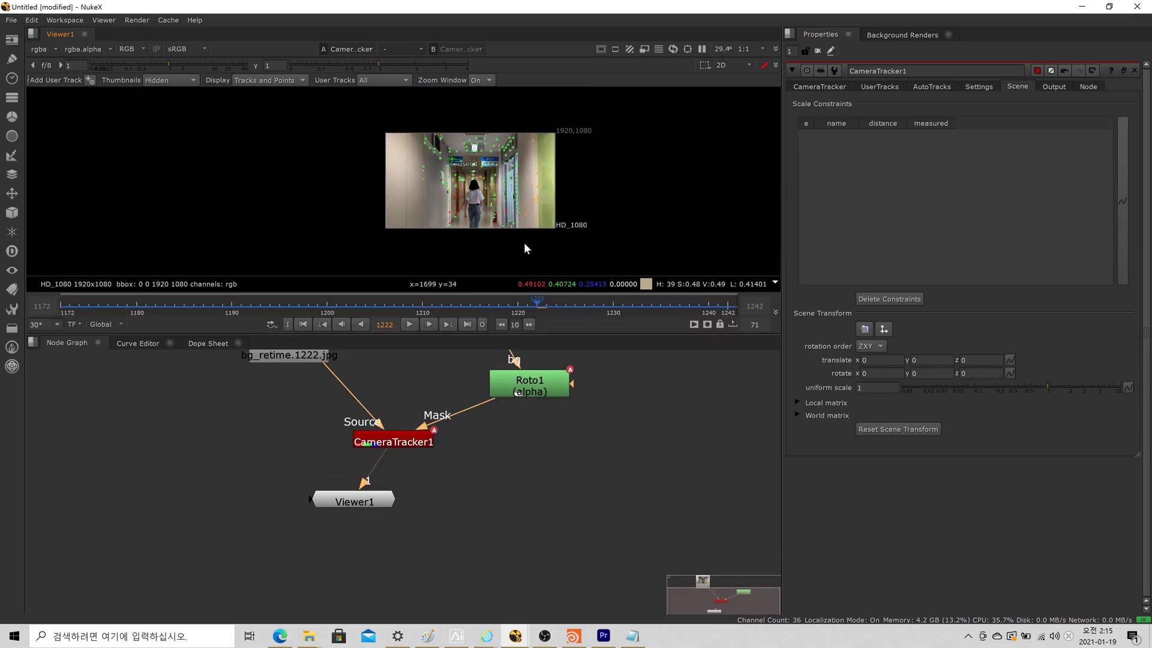
left_click_drag(323, 509, 135, 518)
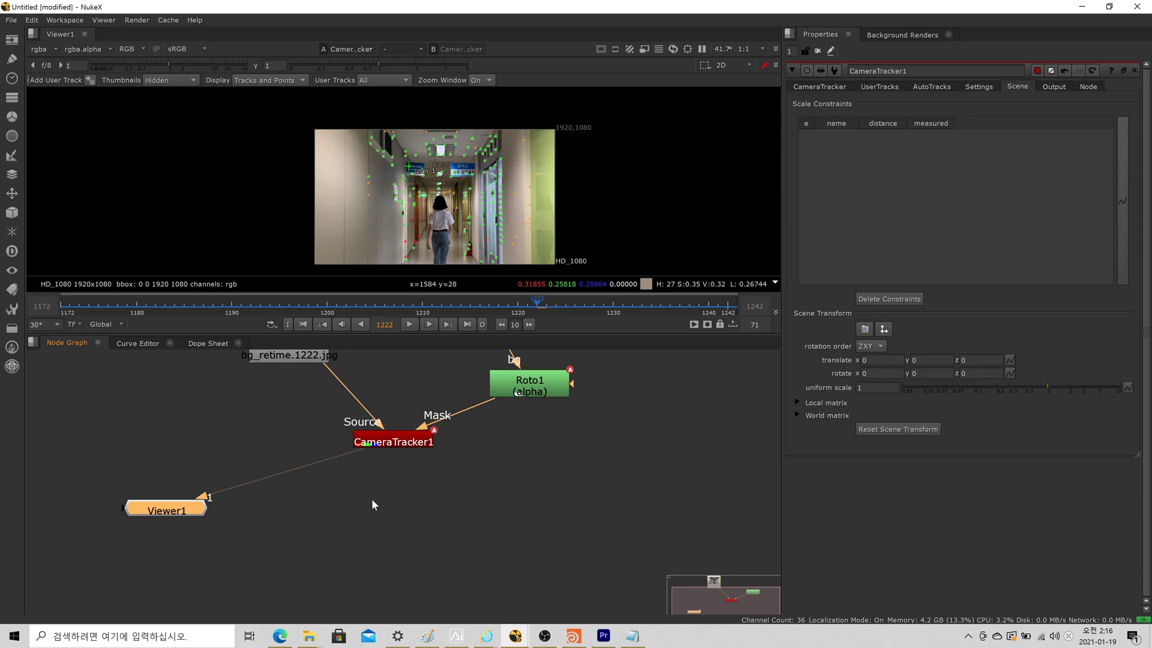
left_click(412, 443)
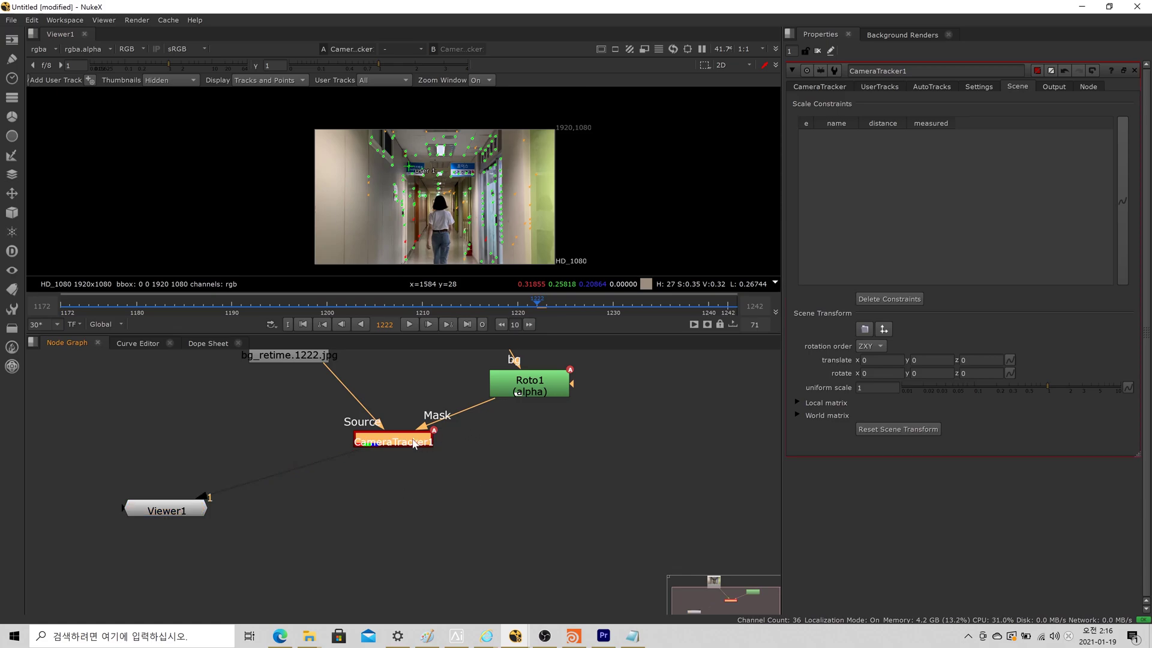
Step: Export the solved CameraTracker1 result as a Scene with linked output
left_click(832, 88)
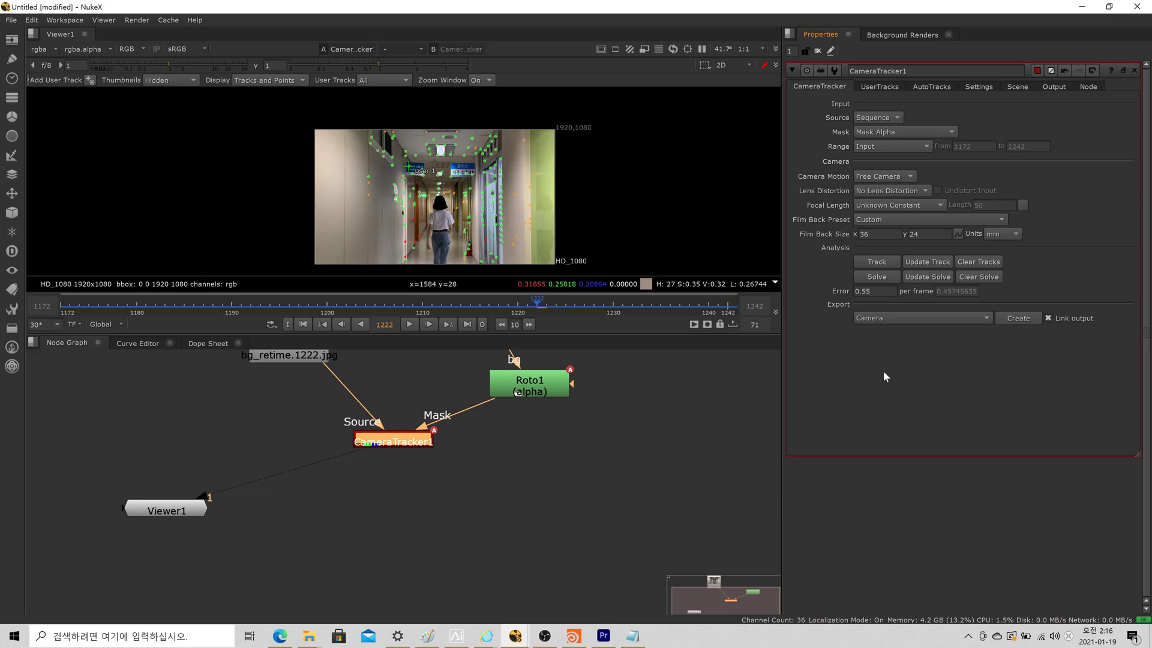
left_click(899, 318)
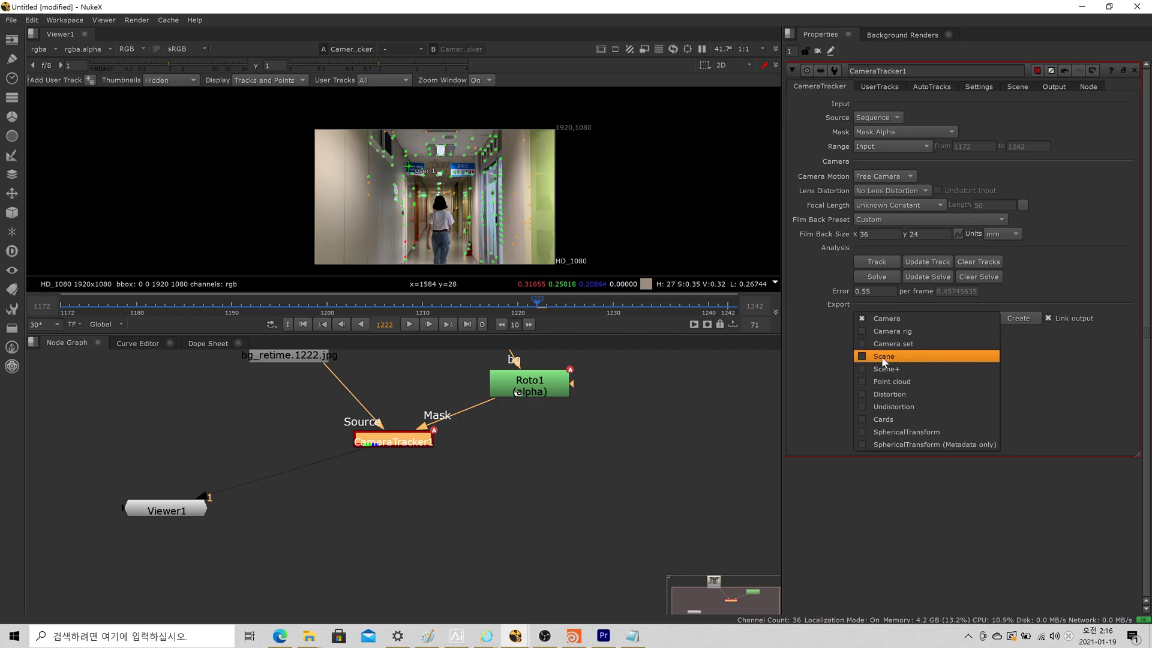
left_click(865, 356)
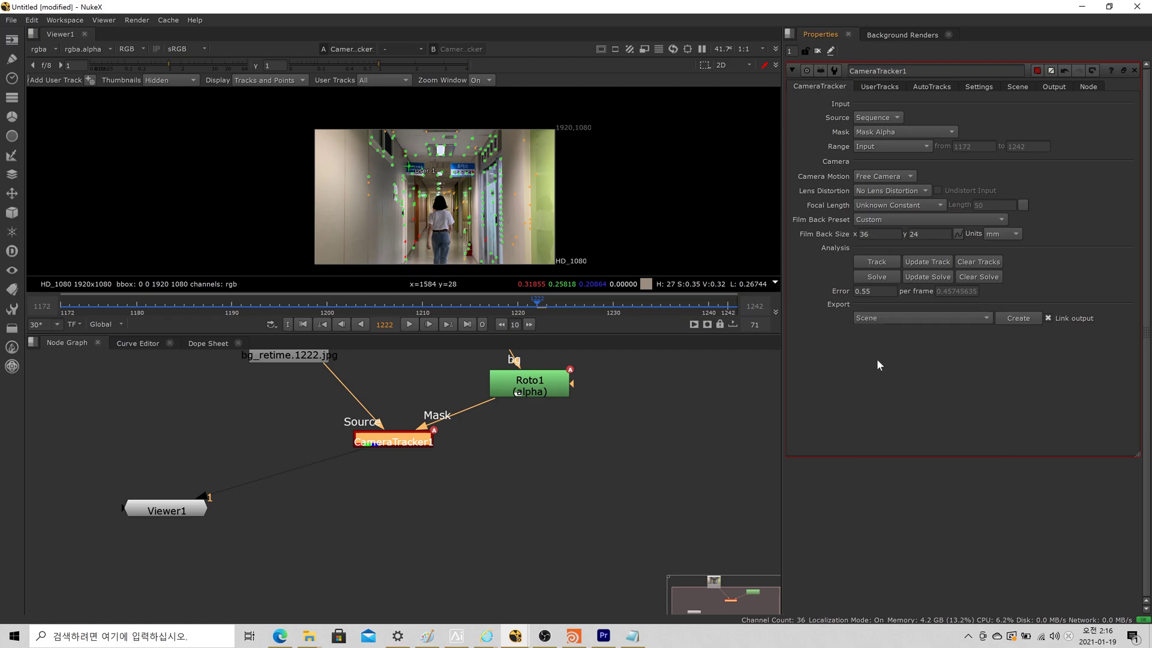
left_click(1018, 318)
scroll(517, 574, "down", 3)
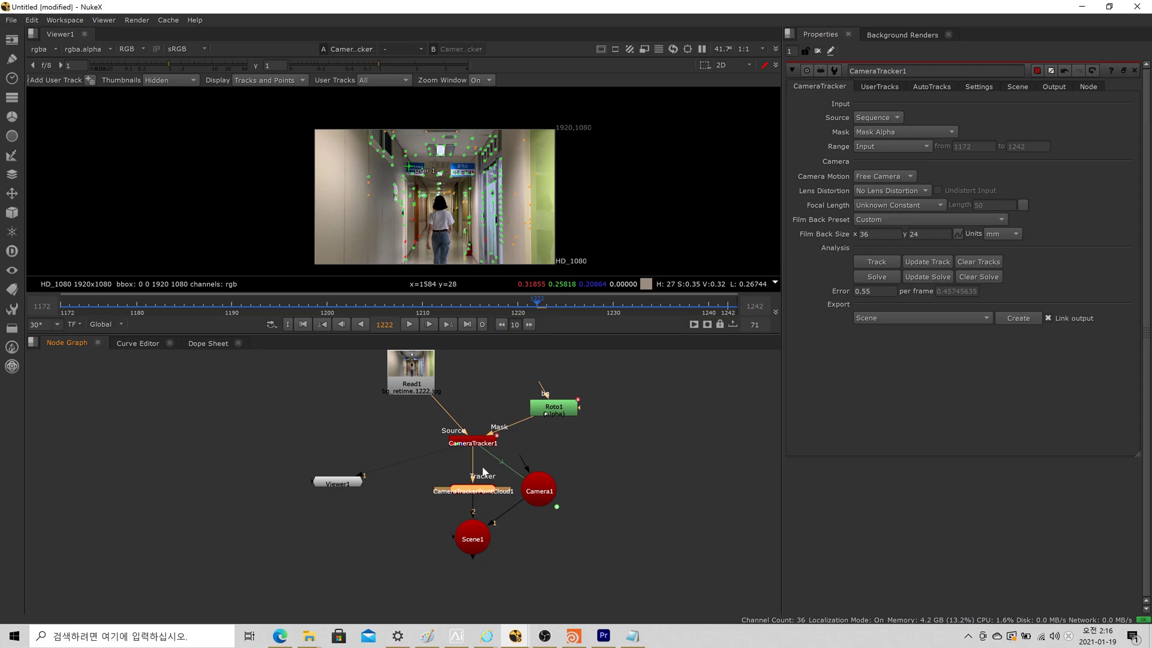
Step: Open the properties of the exported Camera1 and Scene1 nodes to inspect their settings
scroll(543, 510, "up", 2)
double_click(547, 484)
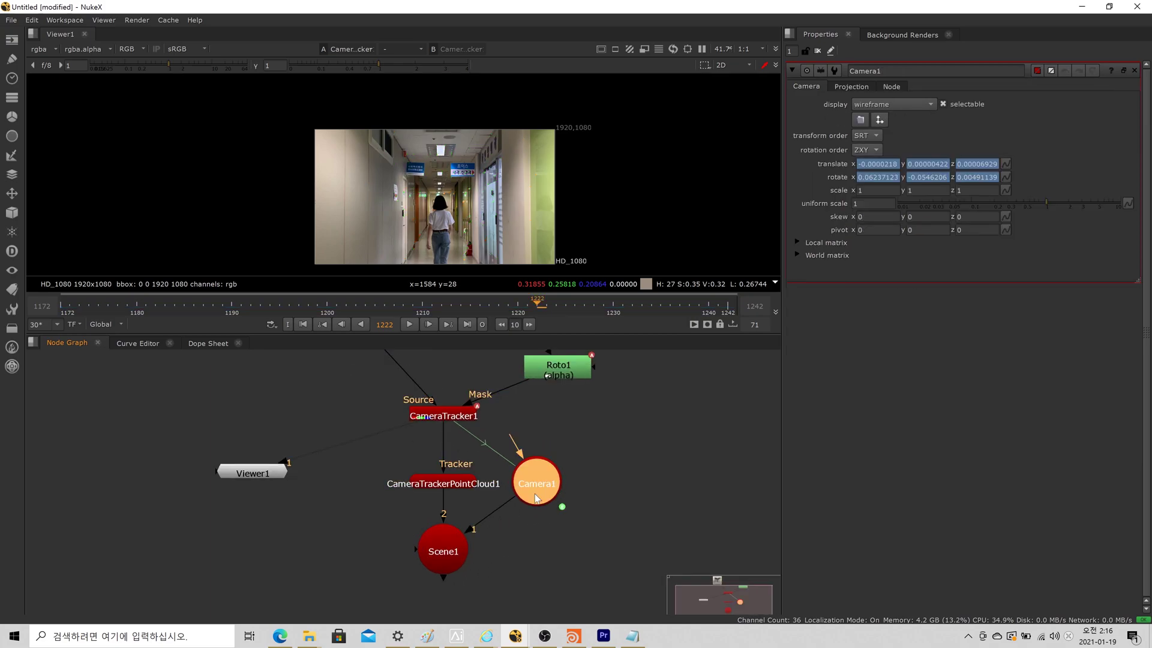
left_click(456, 546)
double_click(455, 541)
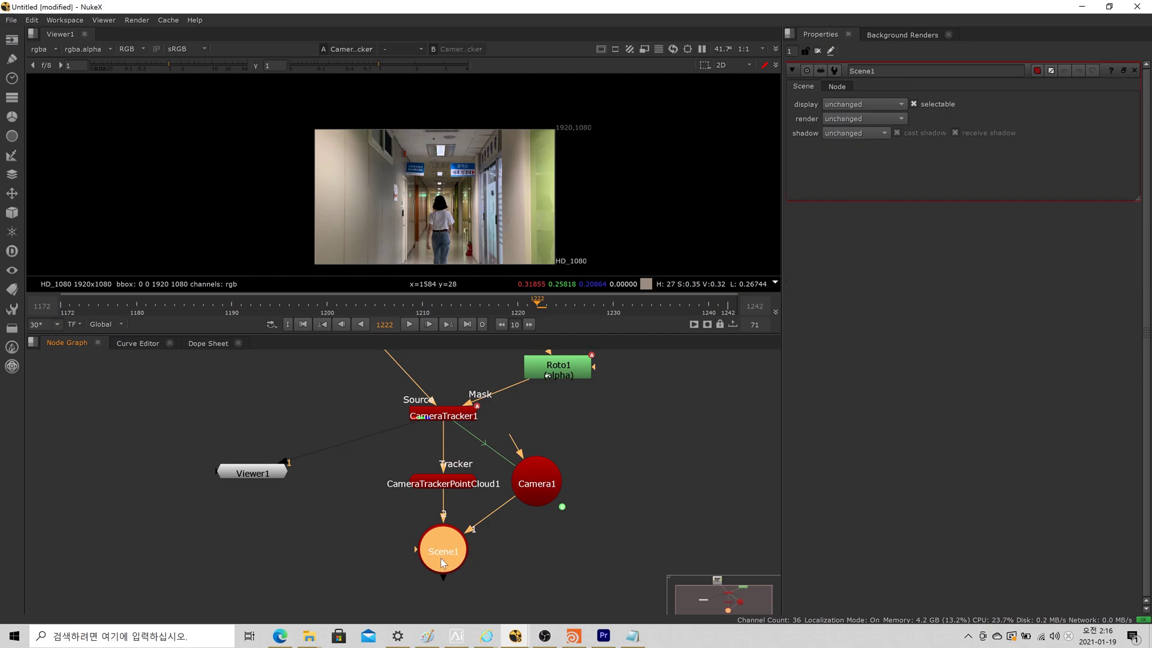
Step: Spread the Camera1, CameraTrackerPointCloud1 and Scene1 nodes farther apart below the tracker in the node graph
mouse_move(454, 487)
left_mouse_down()
mouse_move(363, 489)
mouse_move(457, 483)
left_mouse_up()
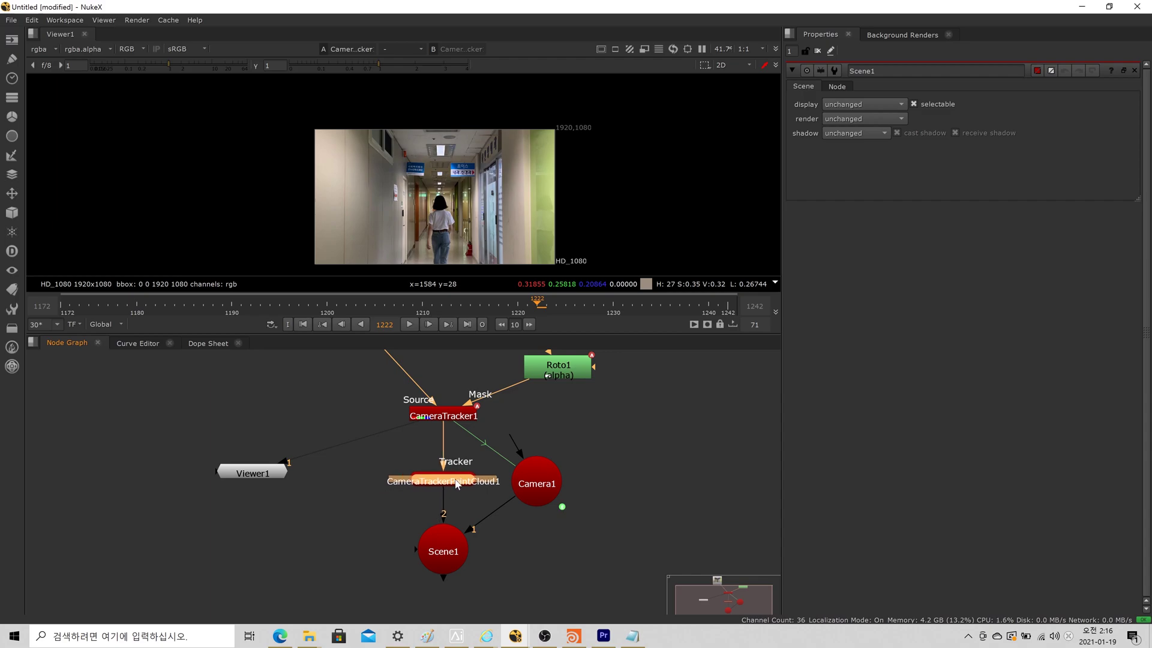
scroll(440, 564, "down", 3)
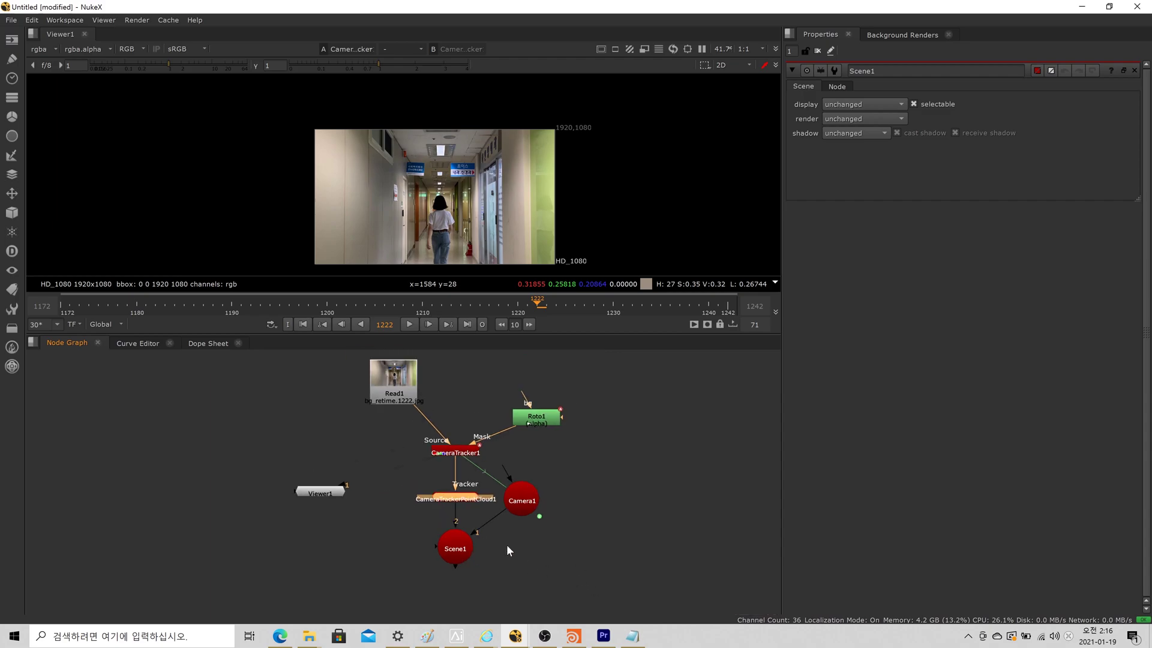
left_click(446, 529)
left_click(526, 474)
left_click_drag(526, 474, 573, 480)
left_click_drag(457, 469, 457, 487)
left_click_drag(449, 535, 449, 564)
left_click(532, 394)
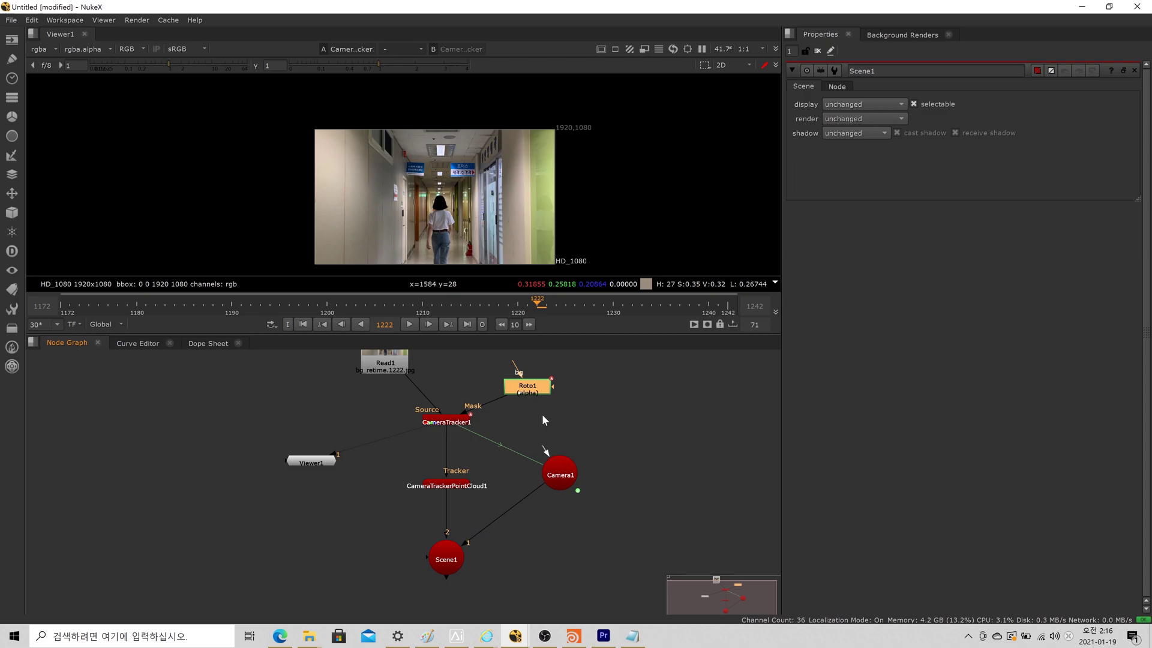
left_click(561, 474)
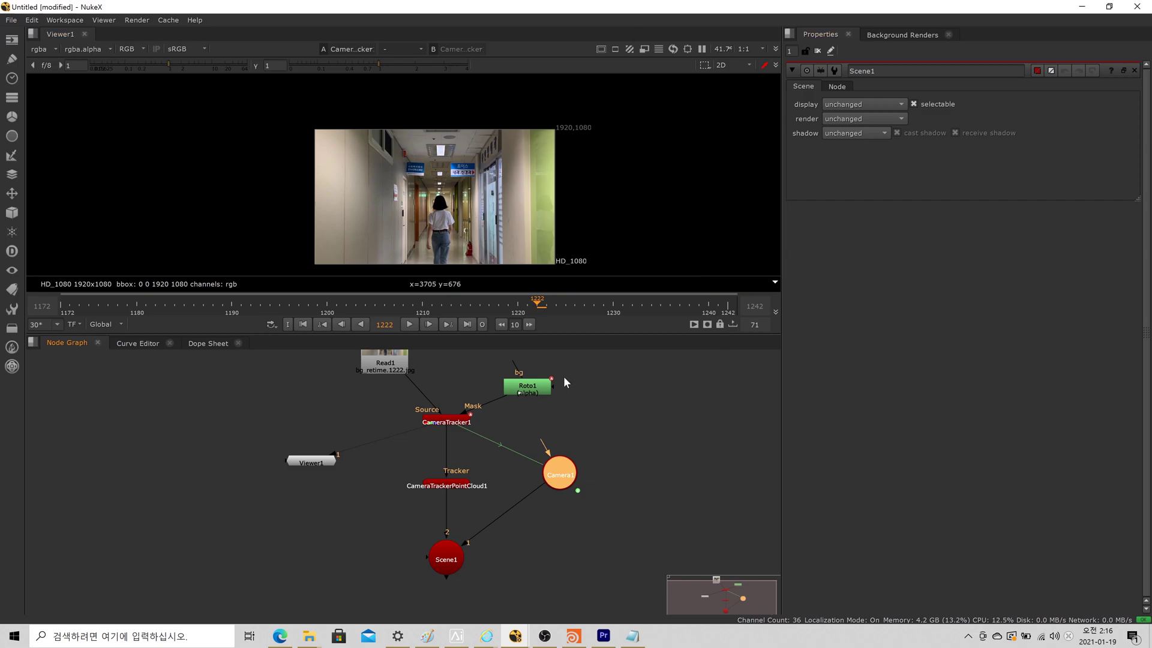
left_click(12, 215)
mouse_move(59, 223)
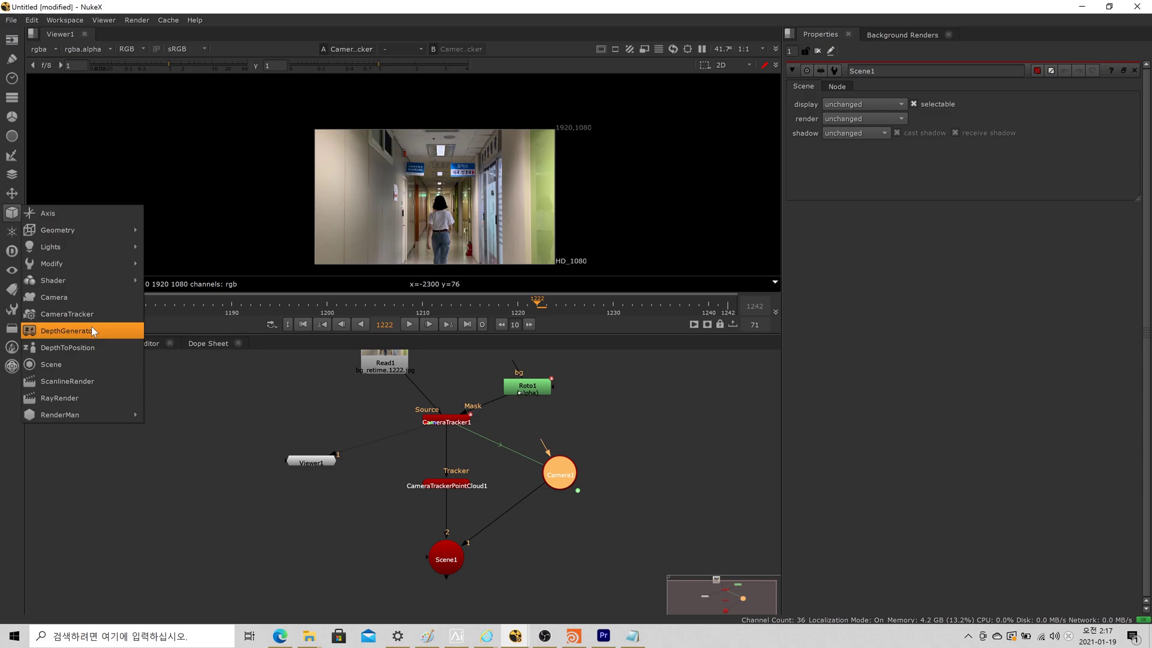
left_click(533, 539)
Step: Connect Scene1 to the viewer and enlarge the viewer area above the node graph
left_click(454, 559)
key("1")
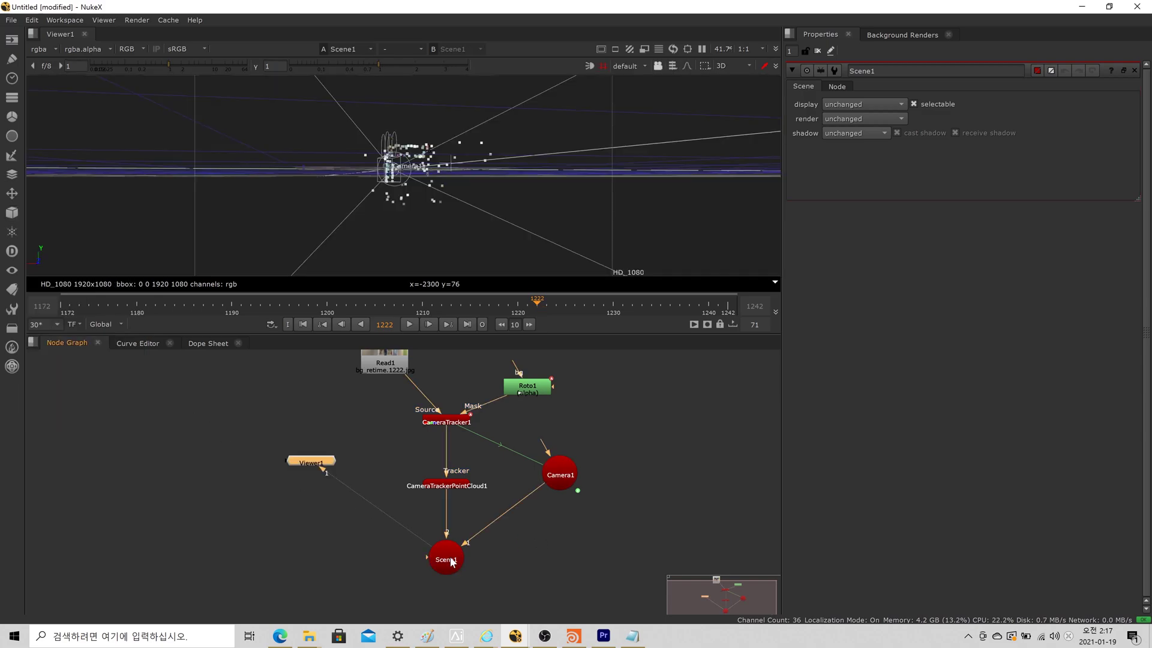
left_click_drag(470, 335, 474, 248)
Step: Examine the exported camera and point cloud in the 3D view from several angles and distances
left_click_drag(498, 192, 456, 213, "ctrl")
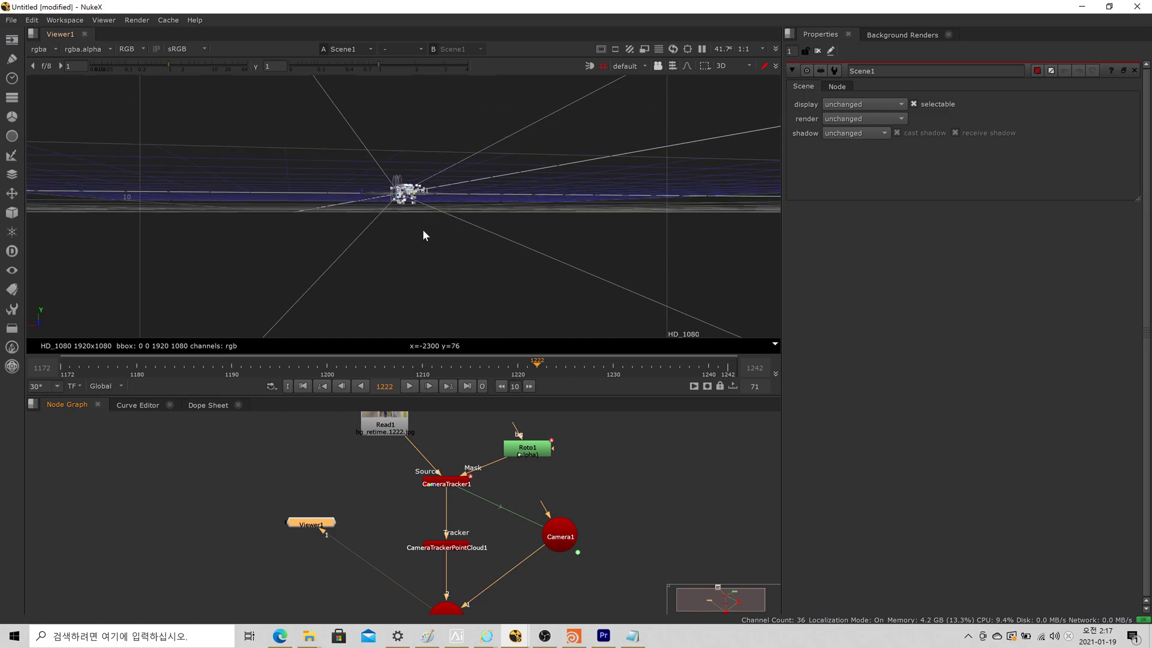
mouse_move(428, 257)
left_mouse_down()
mouse_move(438, 289)
mouse_move(441, 274)
left_mouse_up()
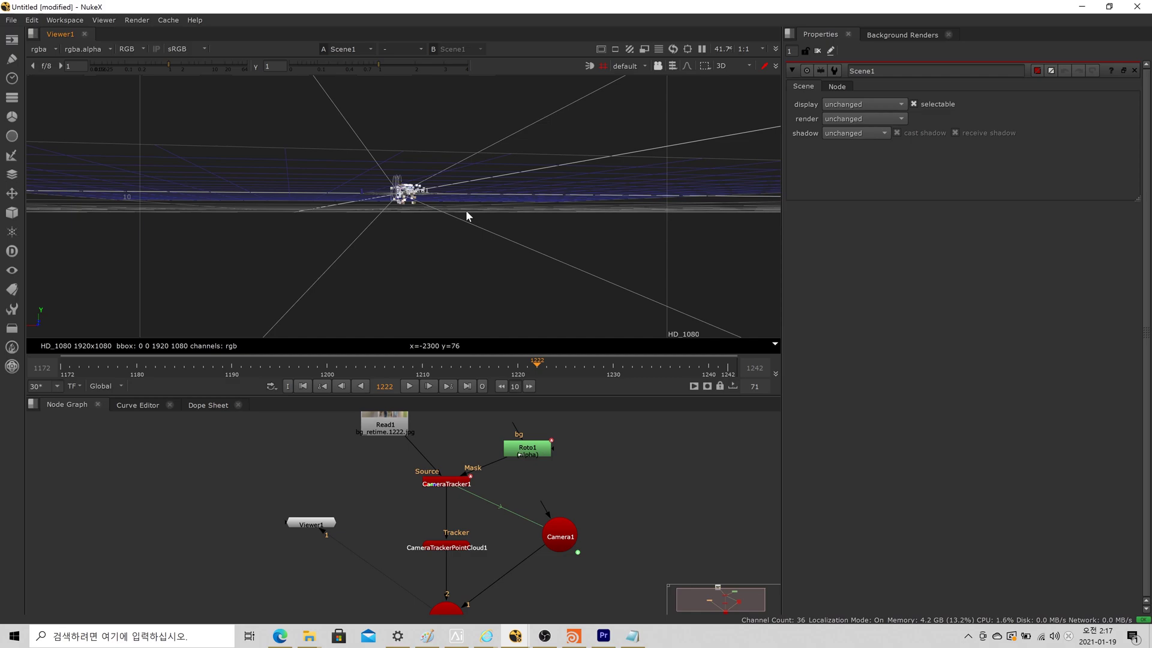
left_click_drag(484, 211, 502, 231, "ctrl")
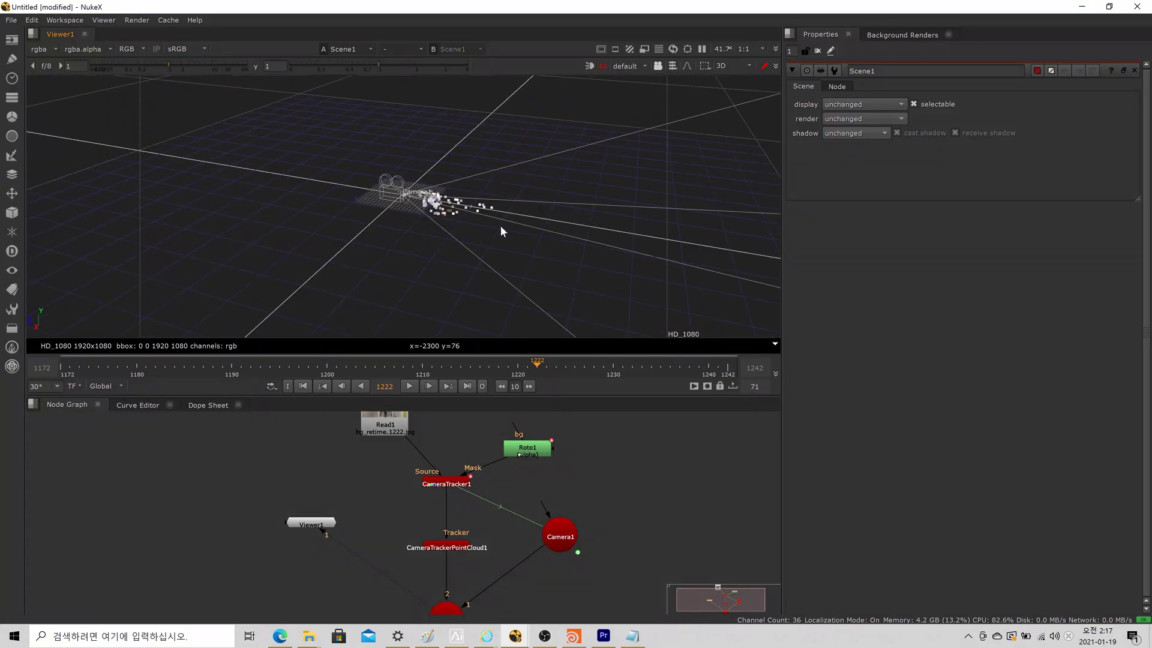
left_click_drag(394, 258, 488, 303)
left_click(423, 280)
left_click_drag(427, 285, 483, 255, "ctrl")
scroll(491, 225, "up", 8)
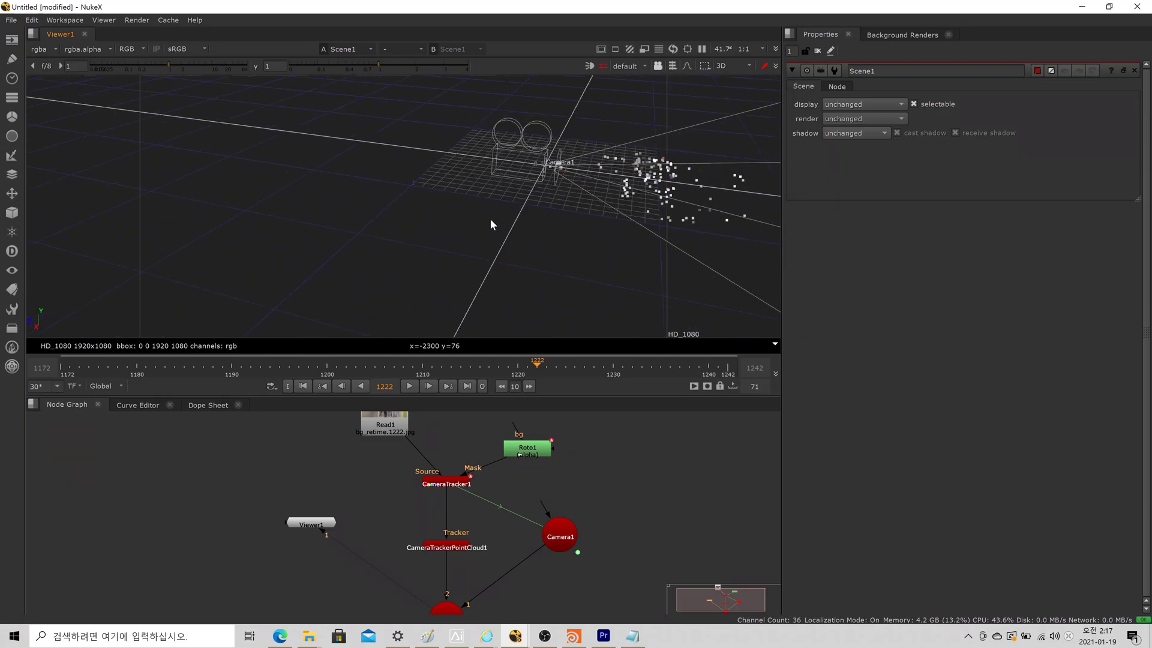
scroll(645, 210, "down", 4)
scroll(647, 207, "up", 2)
left_click_drag(621, 242, 473, 229, "ctrl")
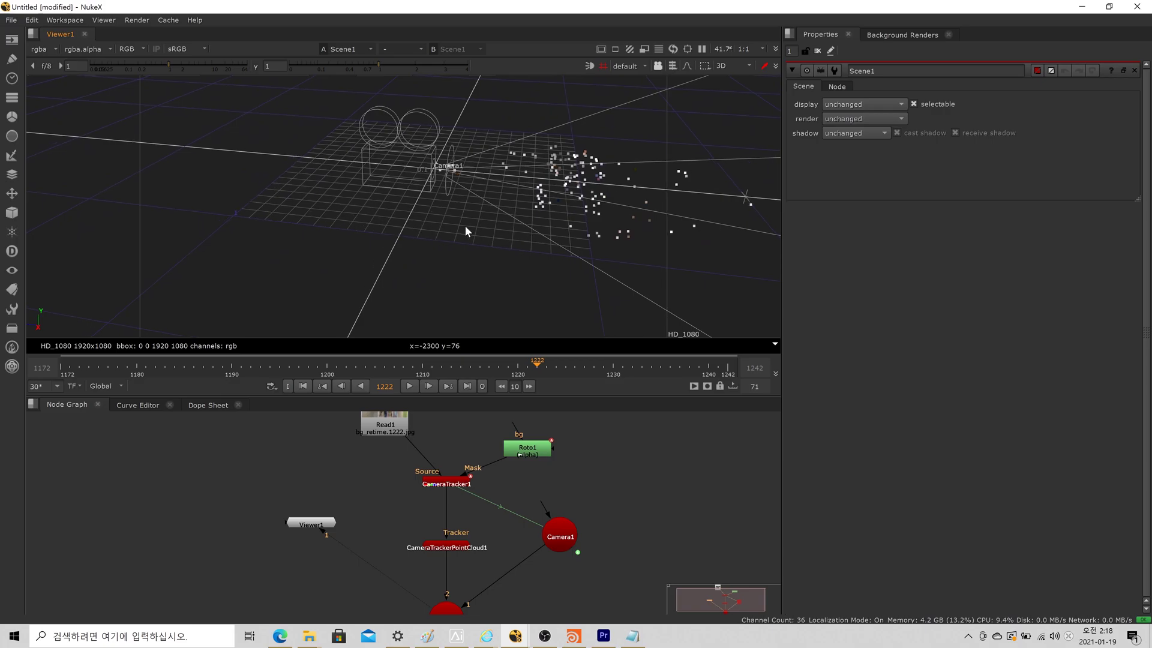
scroll(468, 223, "up", 5)
left_click_drag(406, 240, 357, 232, "ctrl")
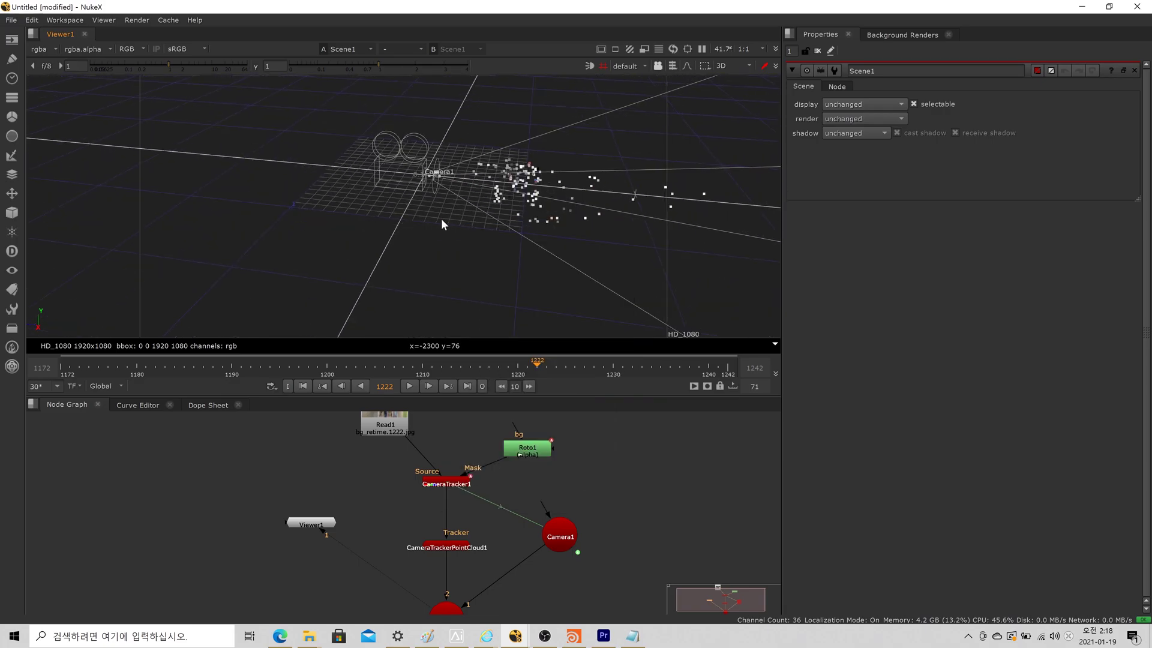
right_click(457, 206)
left_click(415, 212)
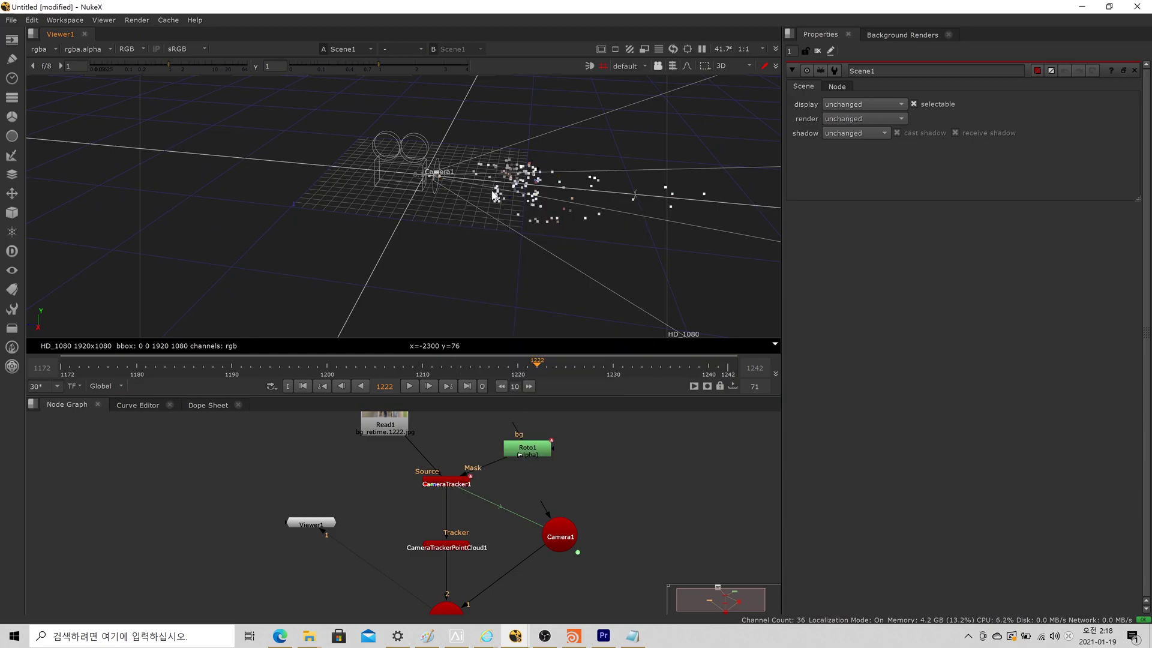
left_click_drag(452, 199, 532, 220, "ctrl")
scroll(517, 227, "down", 3)
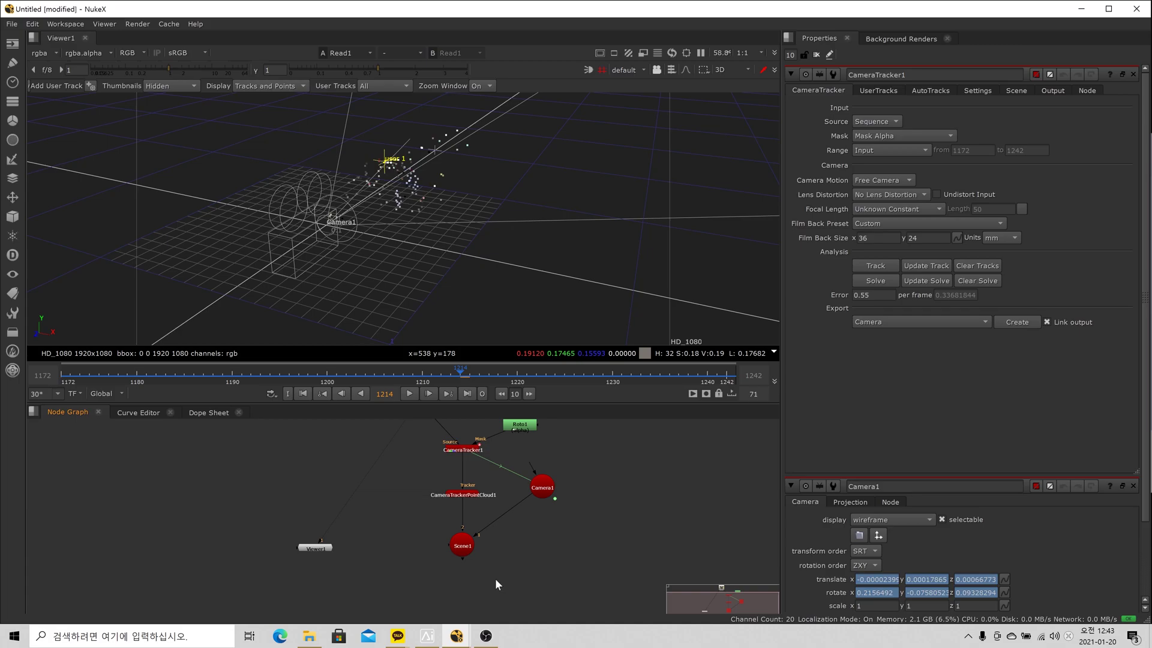
Step: Try to add a WriteGeo node for exporting the scene geometry
key("Tab")
type("writegeo")
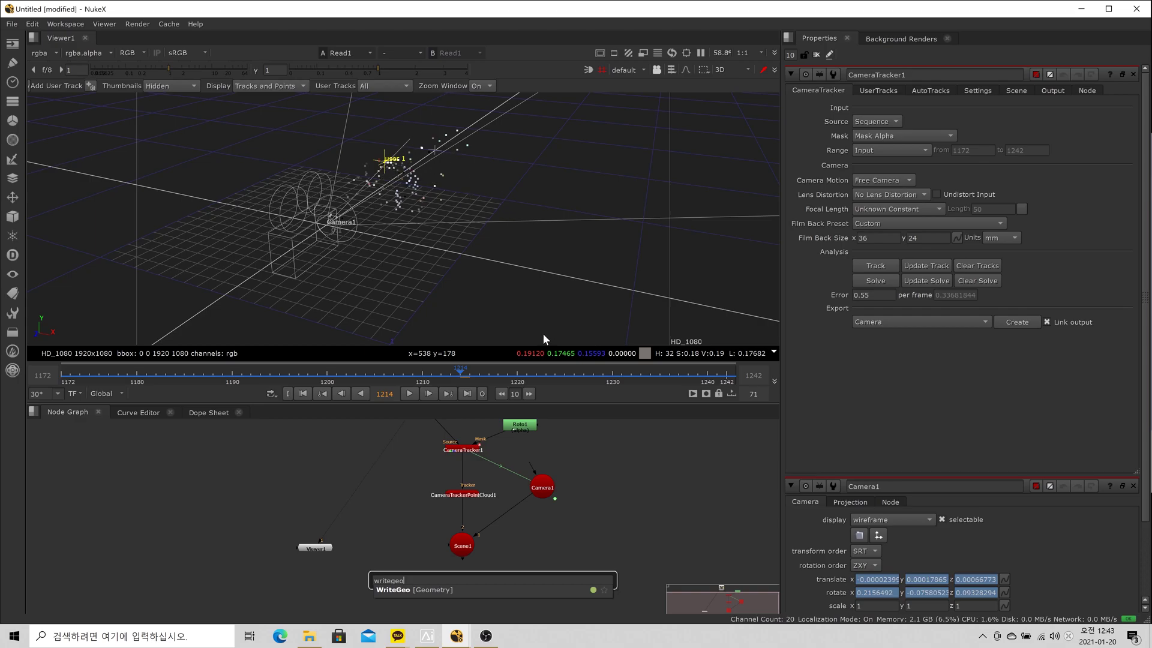
key("Down")
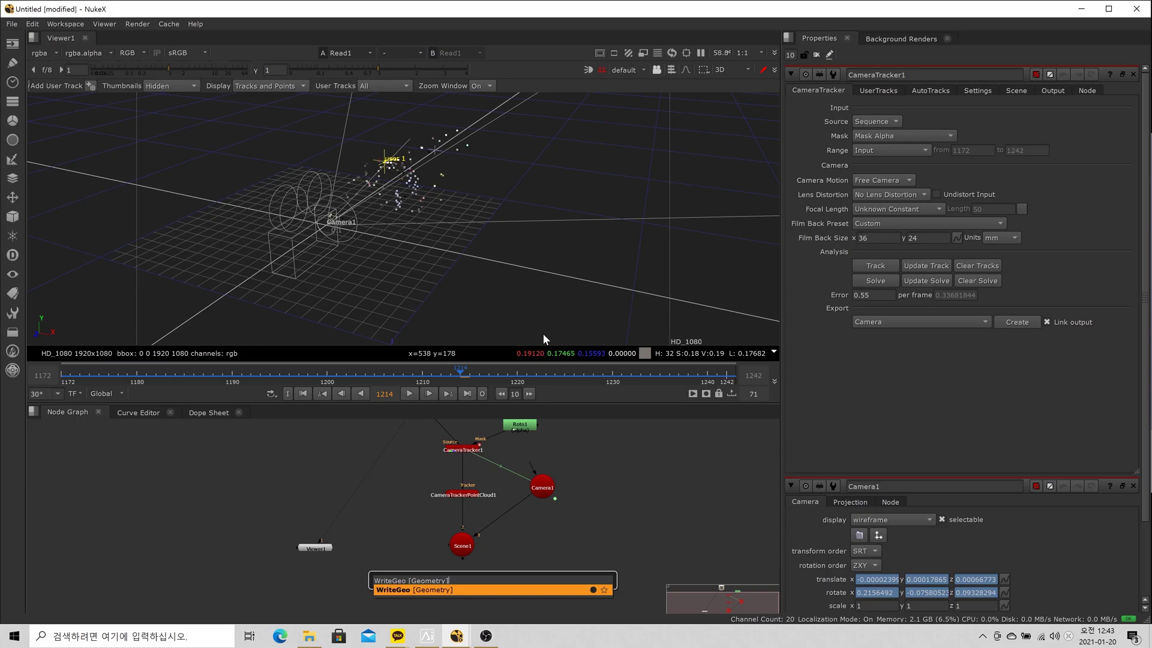
key("Return")
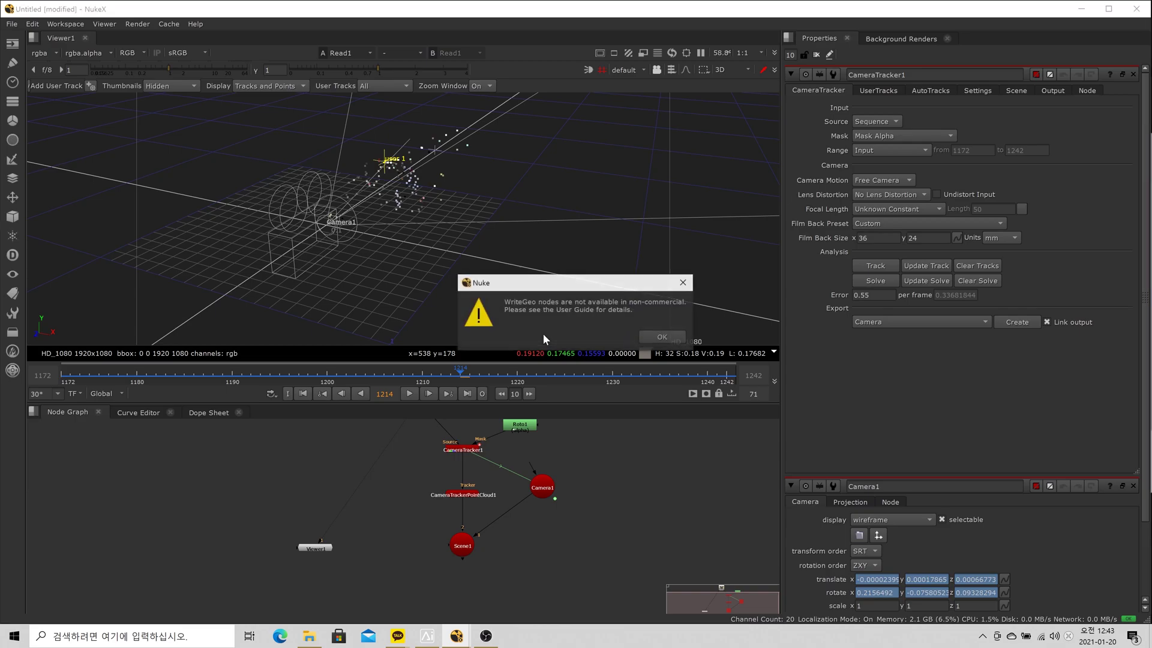
left_click(672, 338)
Step: Select Camera1 and inspect its position relative to the point cloud in 3D and its place in the node graph
left_click_drag(551, 496, 548, 501)
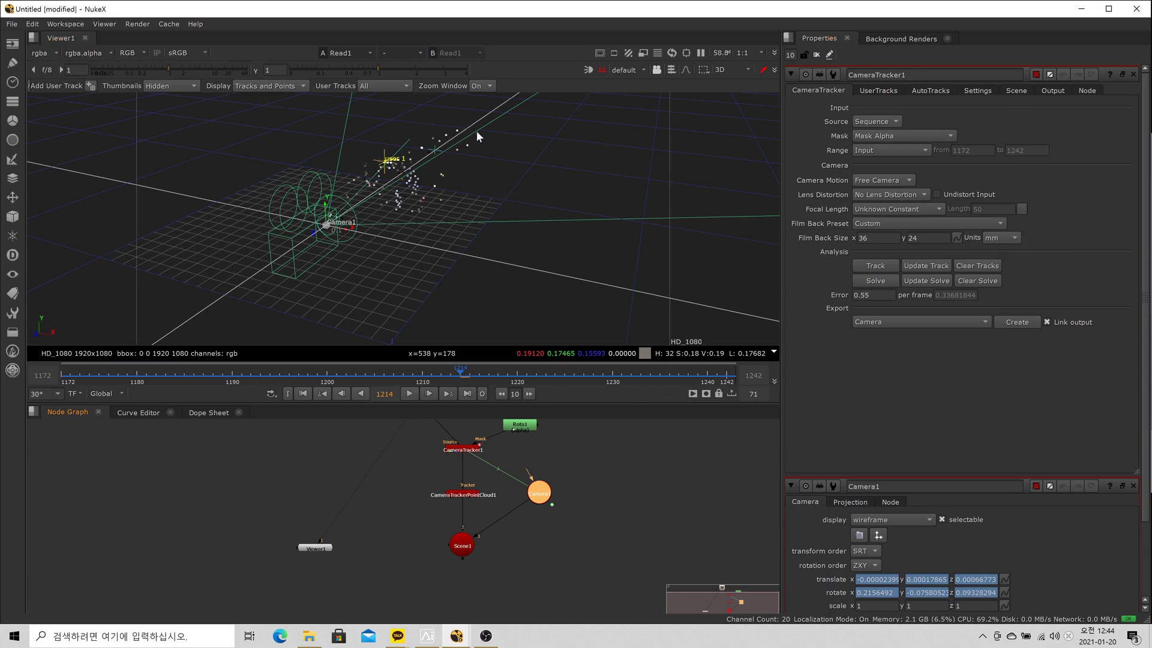
left_click_drag(460, 229, 408, 183, "ctrl")
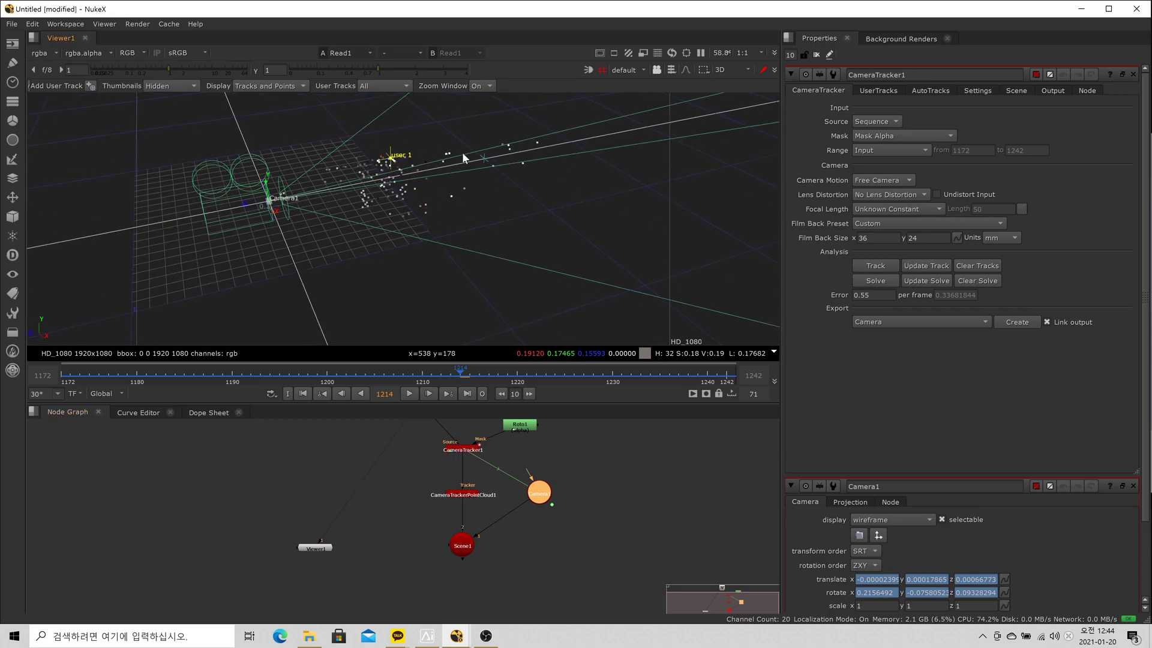
left_click_drag(469, 237, 534, 256, "ctrl")
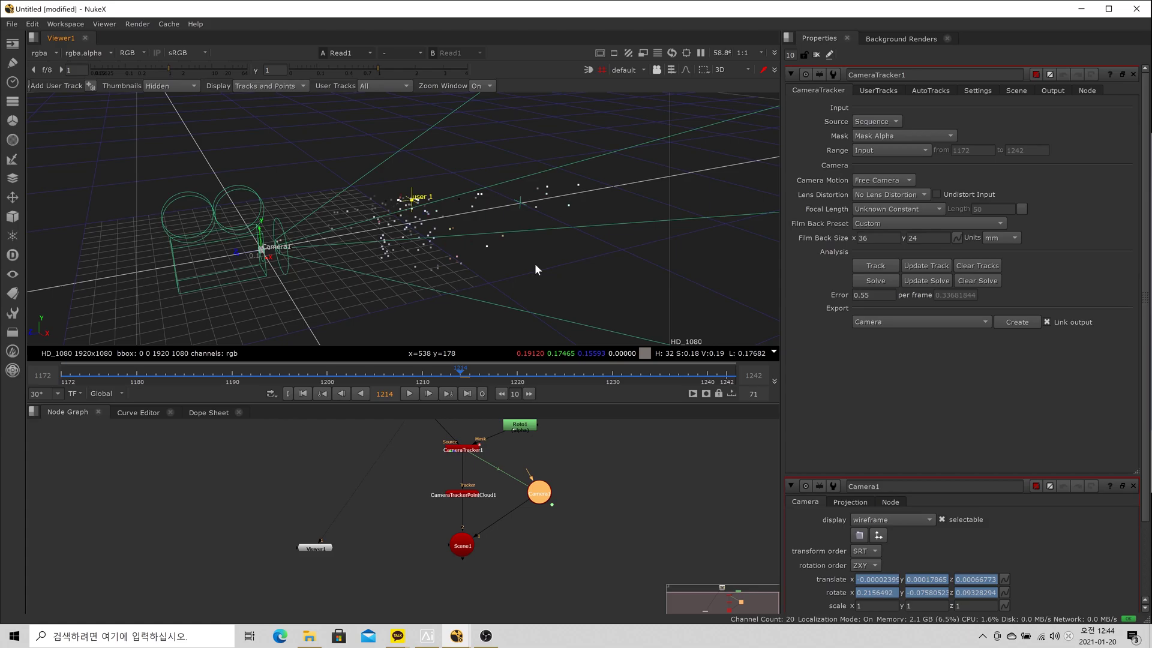
scroll(509, 560, "down", 4)
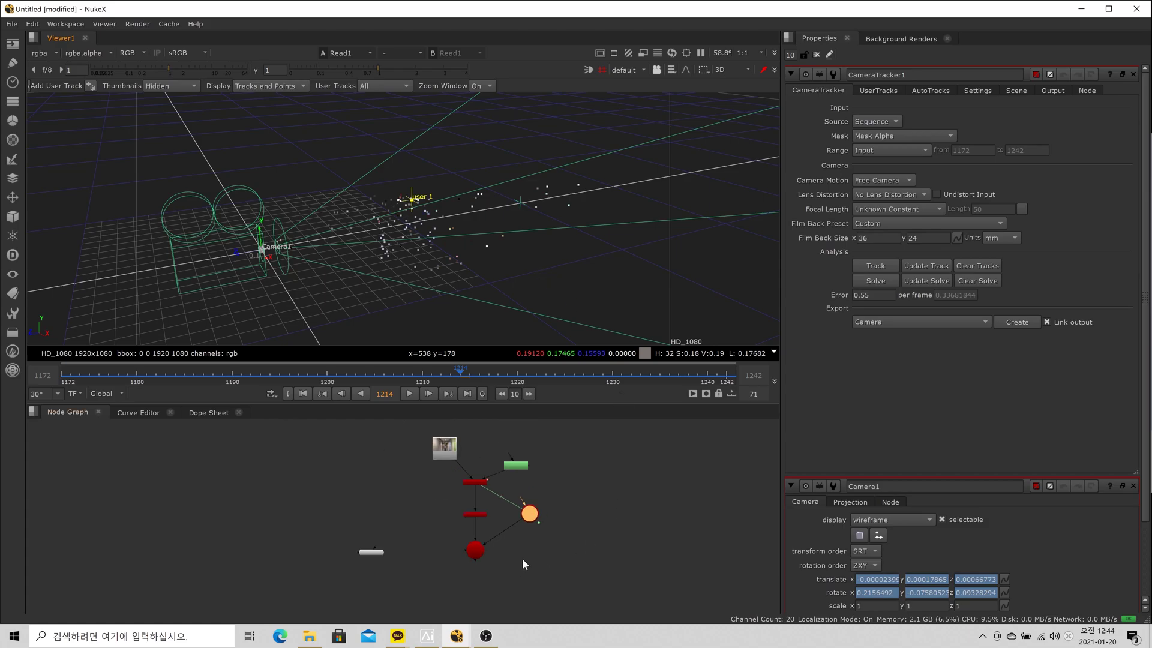
scroll(419, 578, "up", 1)
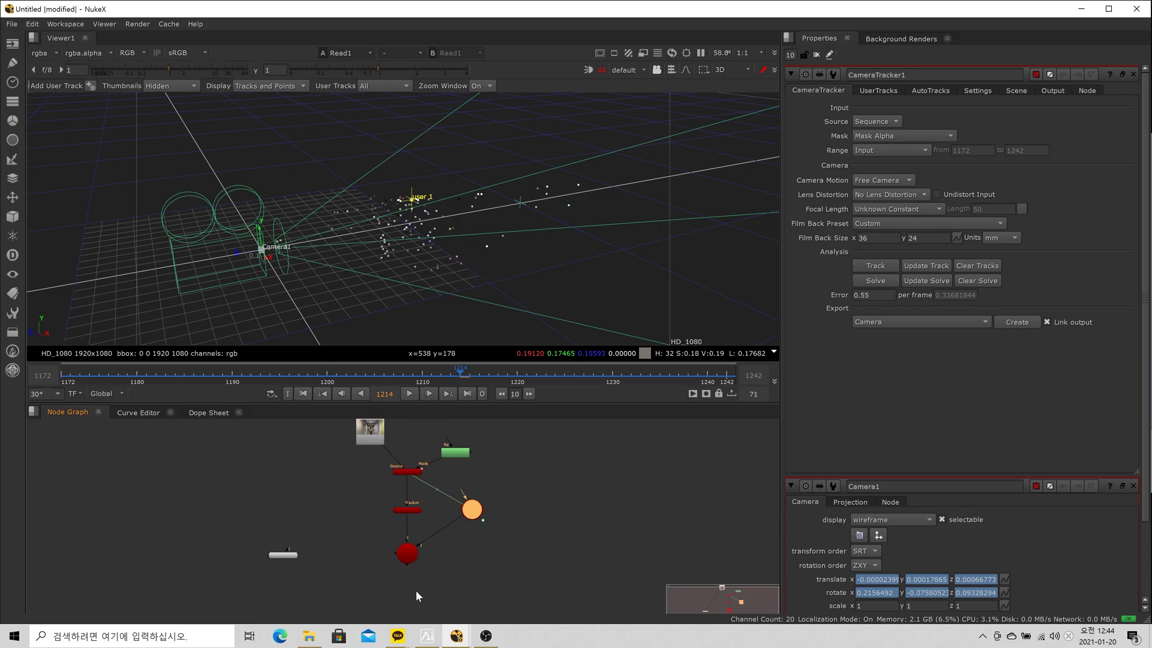